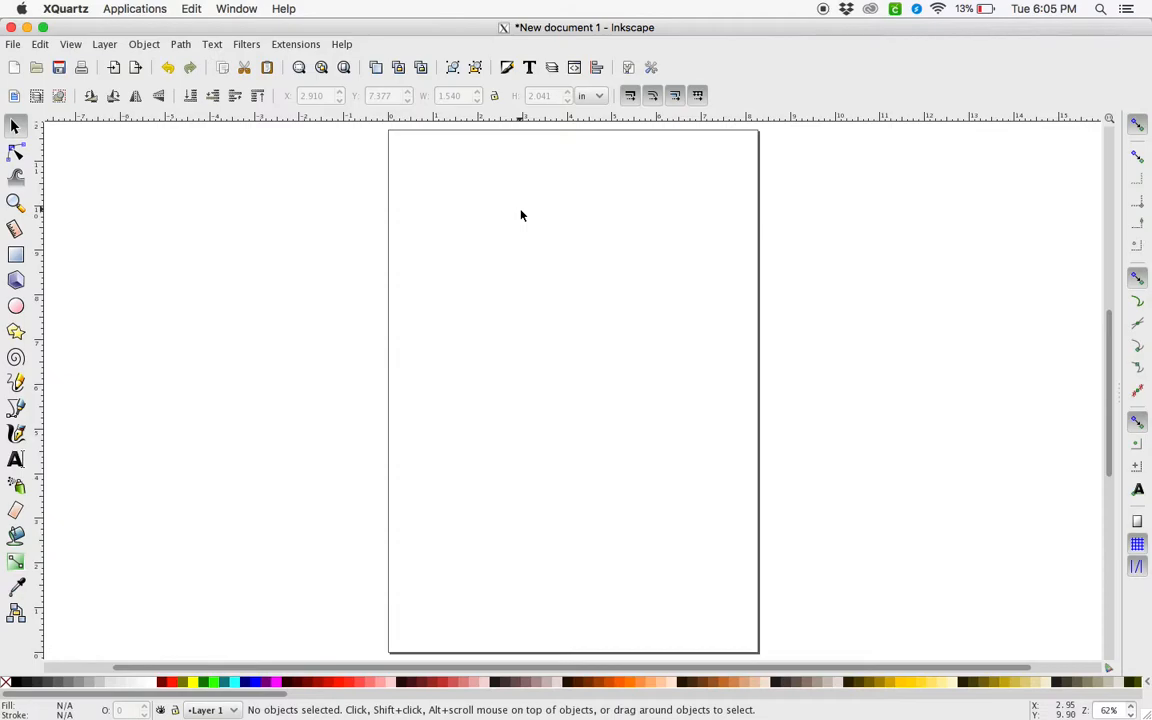
key(plus)
key(plus)
key(plus)
key(plus)
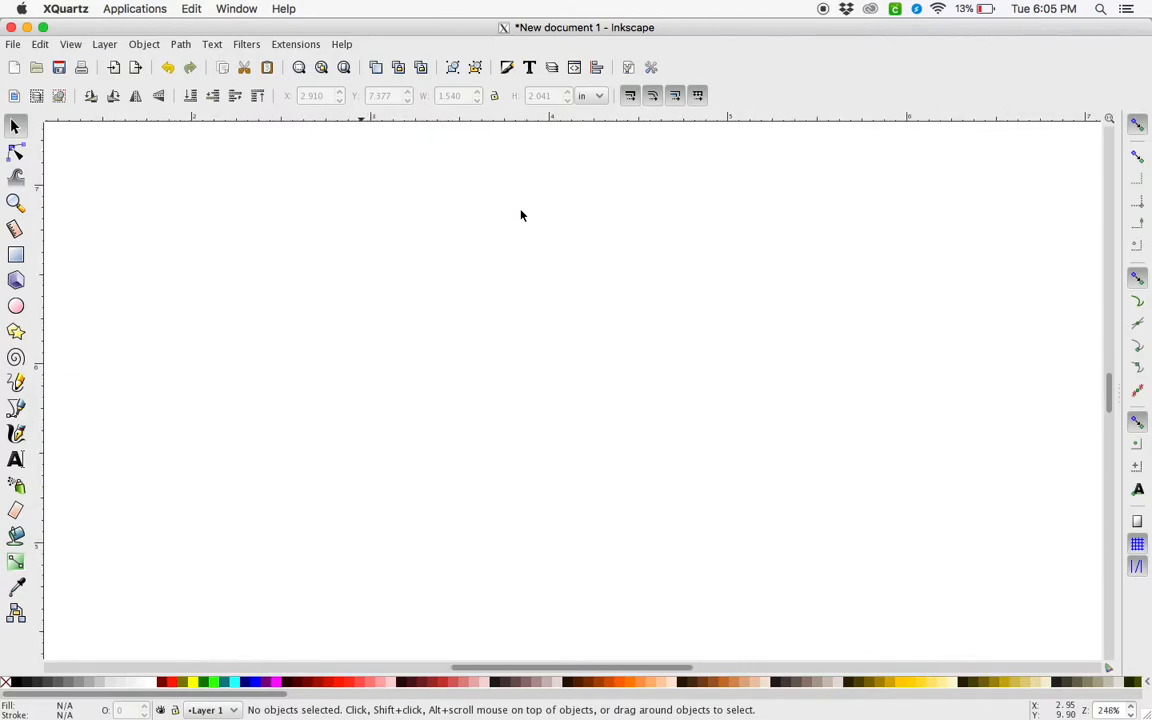
key(minus)
key(minus)
key(minus)
key(minus)
key(minus)
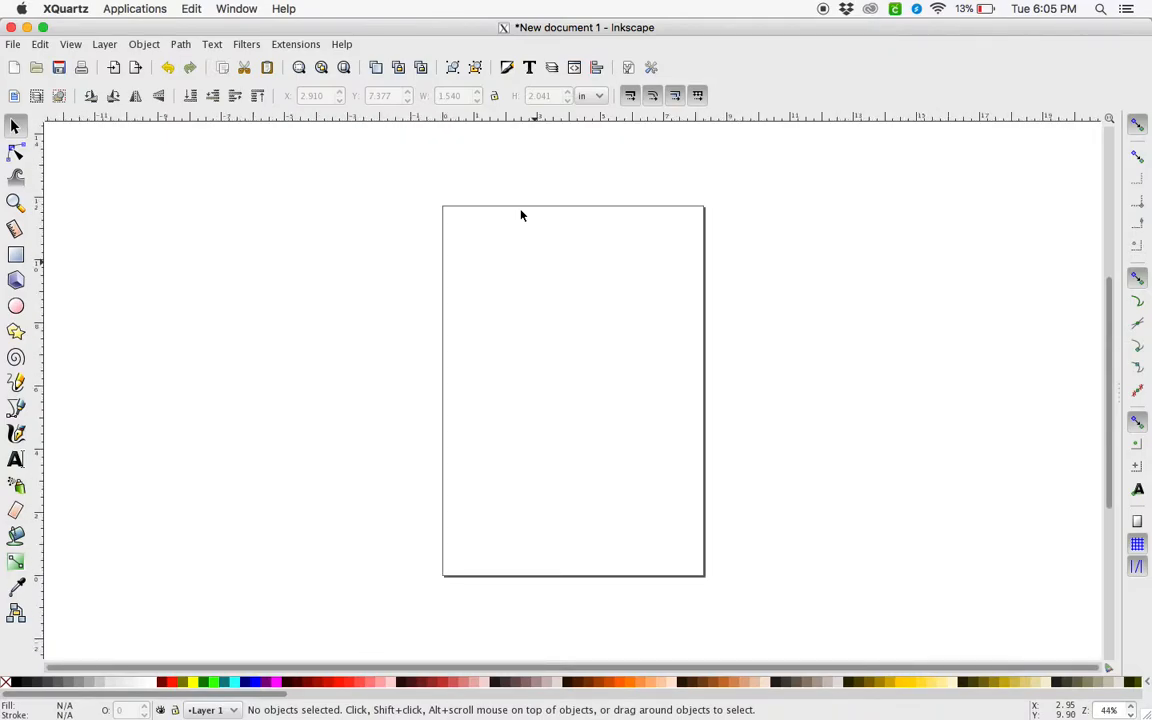
key(plus)
key(plus)
key(plus)
key(plus)
key(plus)
key(plus)
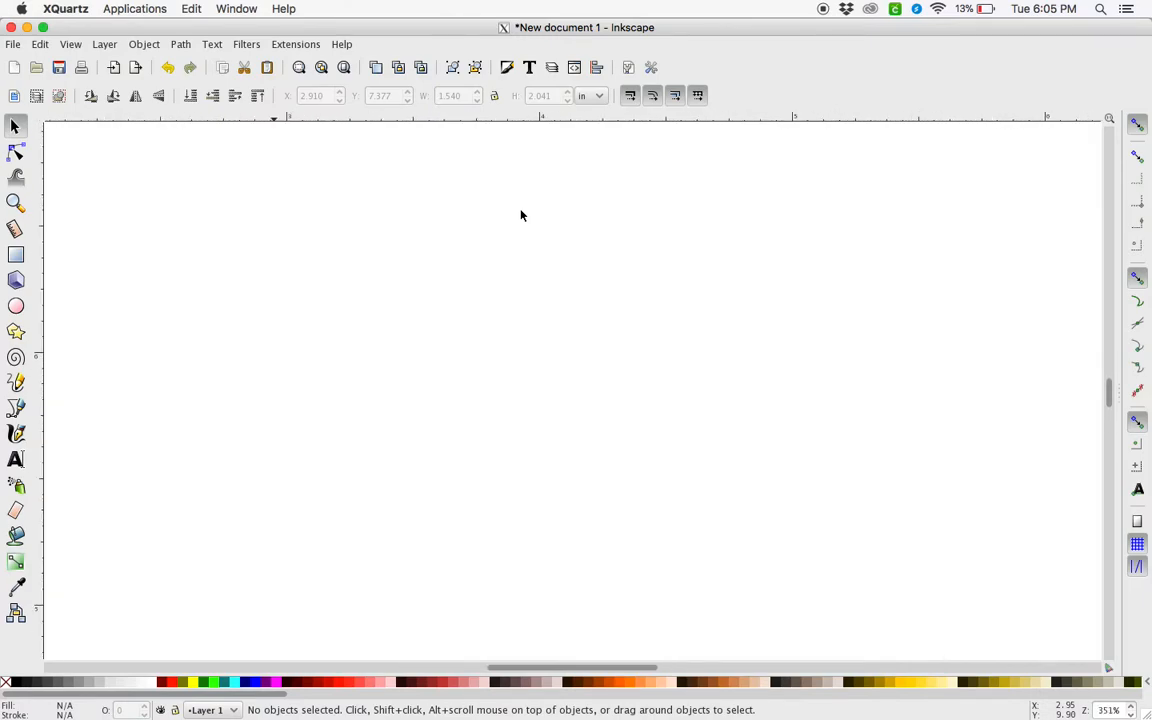
key(5)
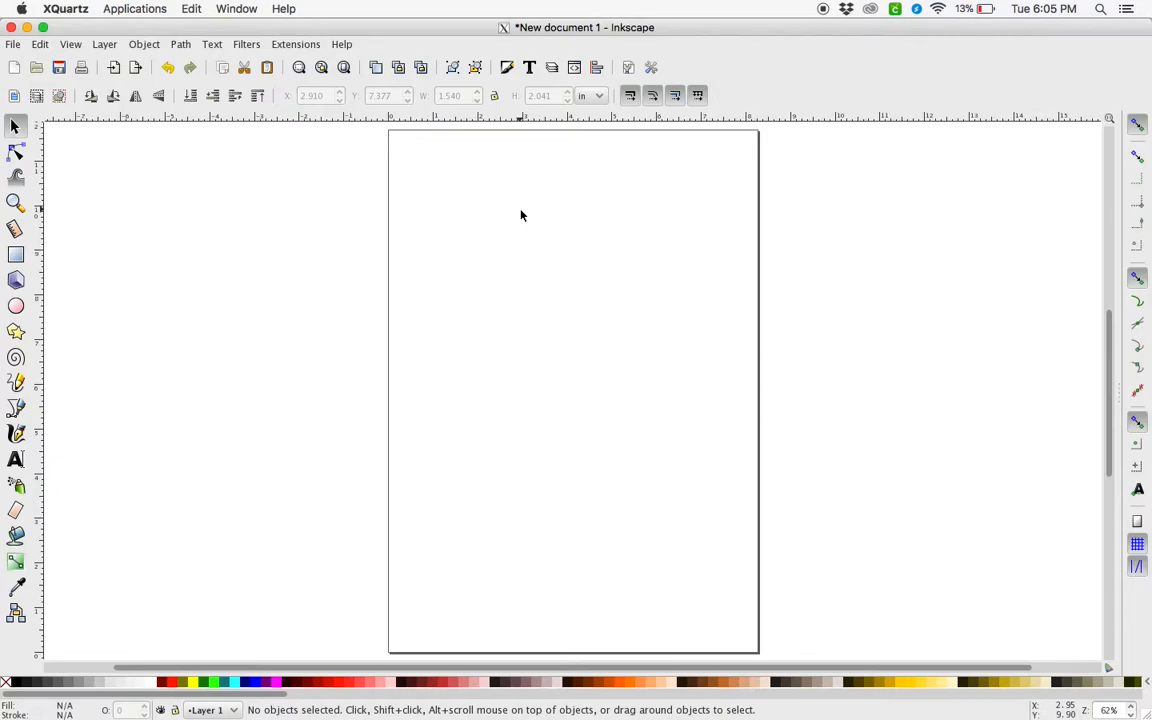
- Set the default and custom page size units to inches in Document Properties, and turn off snapping
click(12, 45)
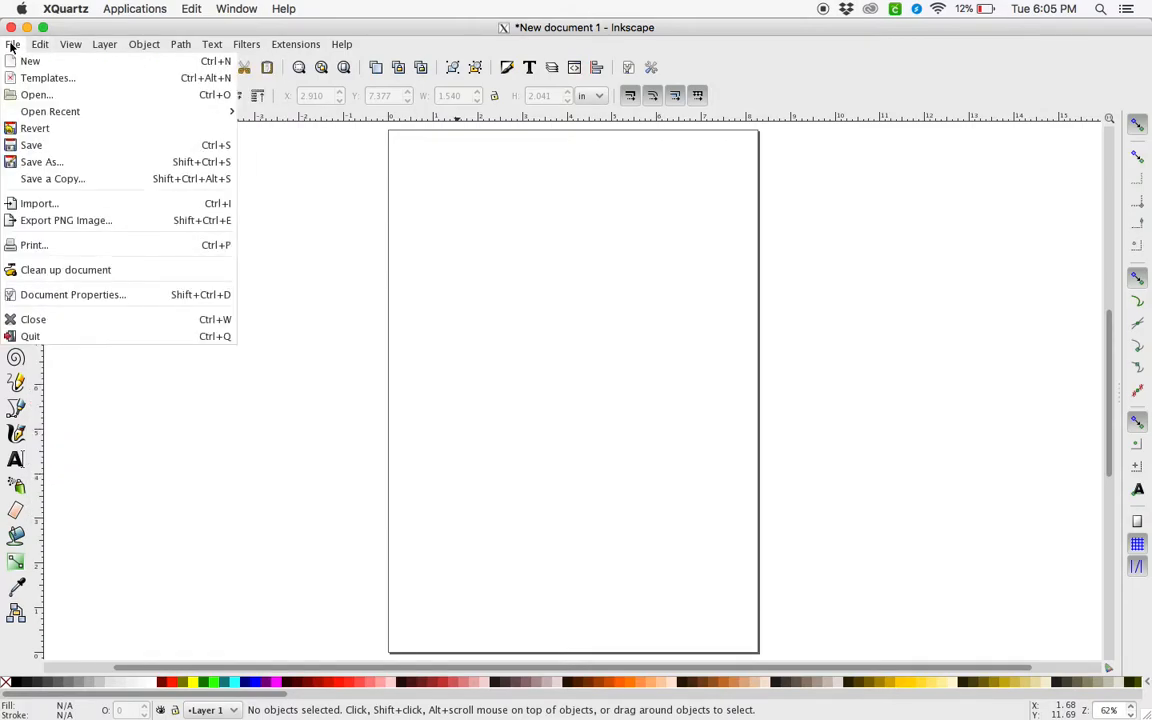
click(44, 296)
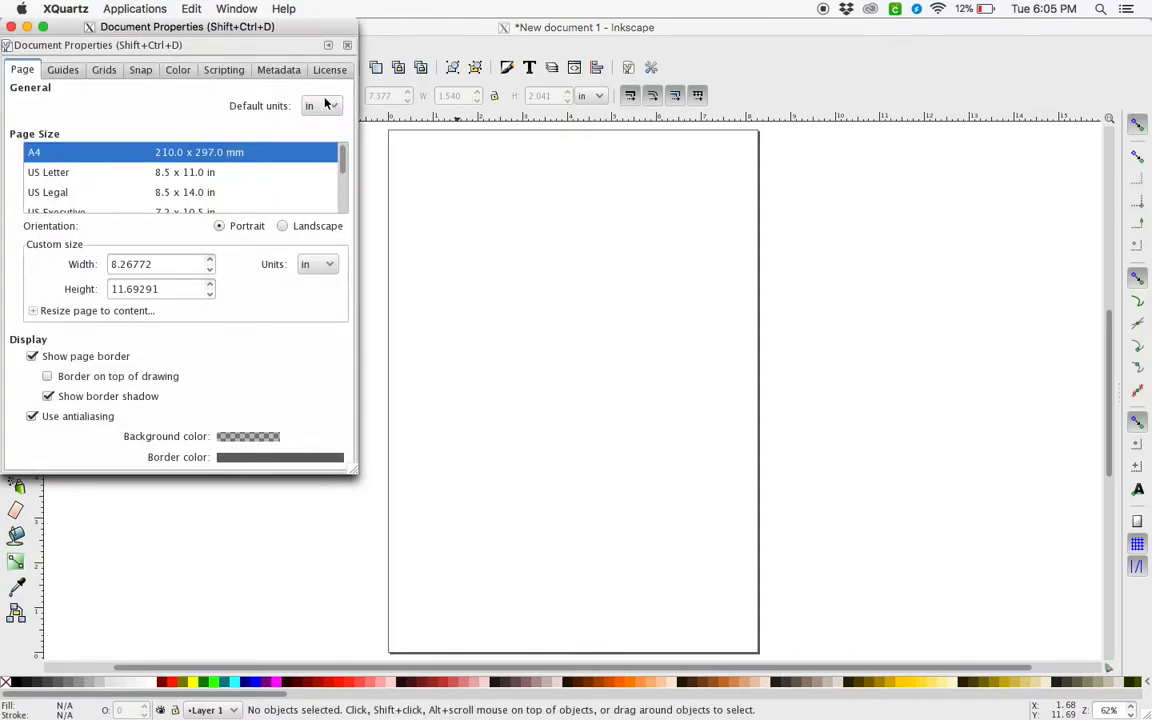
click(320, 105)
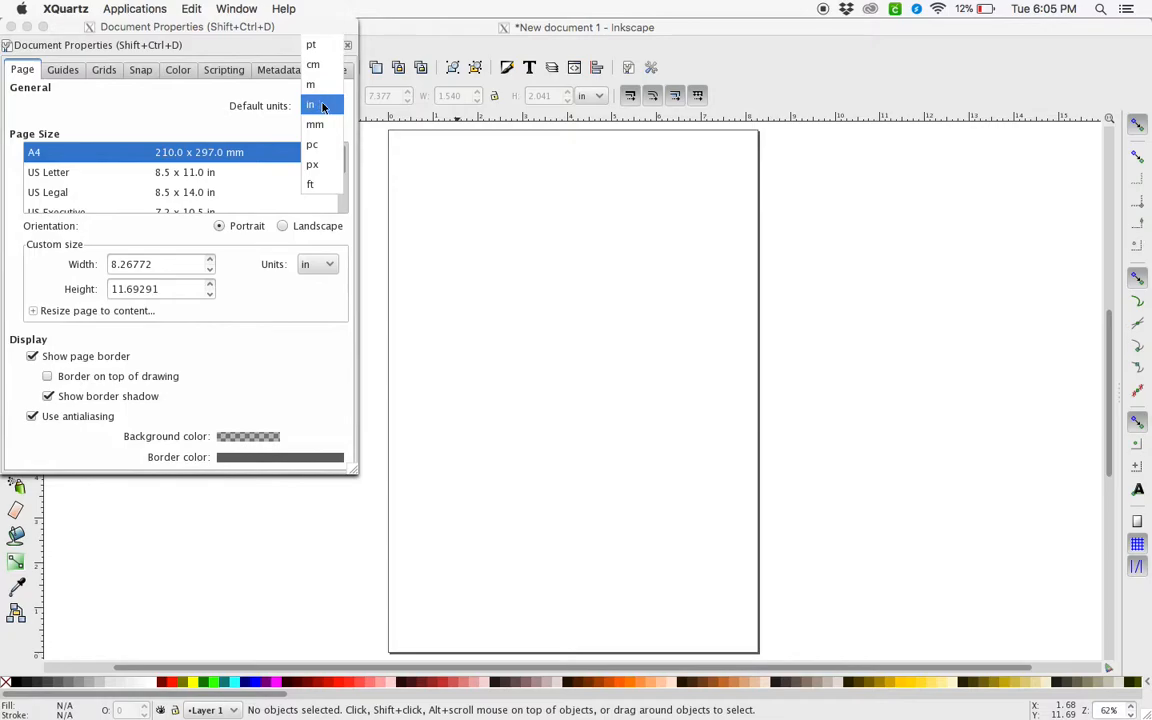
click(321, 105)
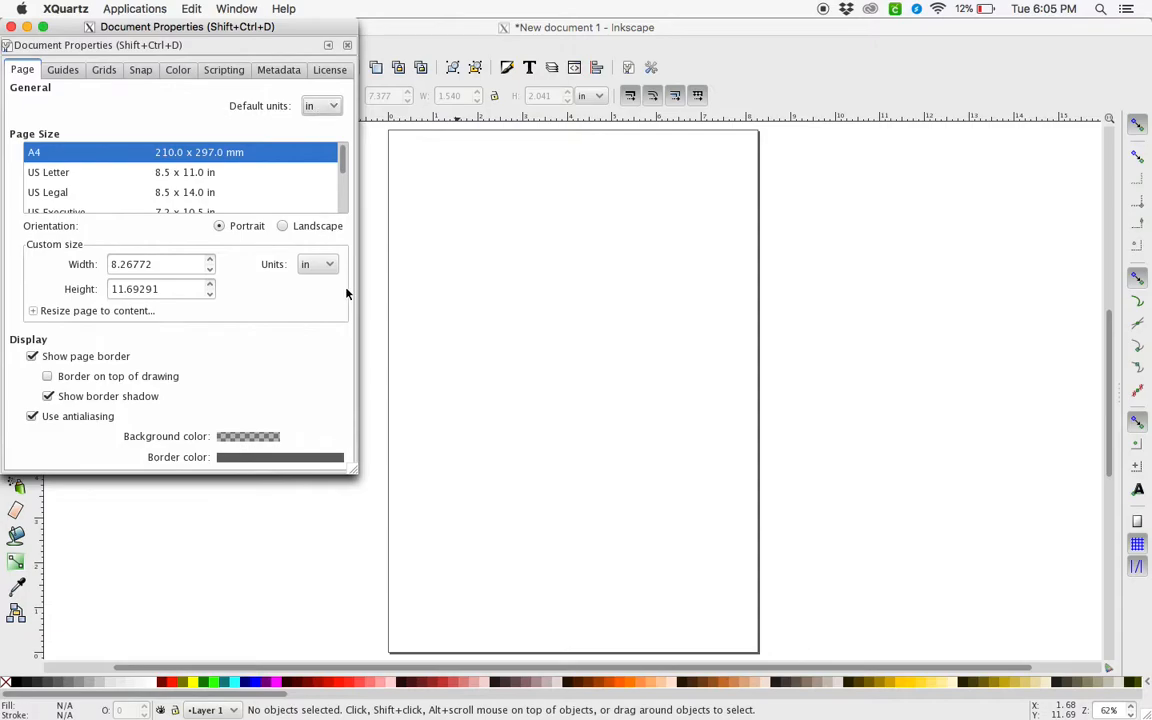
click(320, 263)
click(295, 262)
click(11, 26)
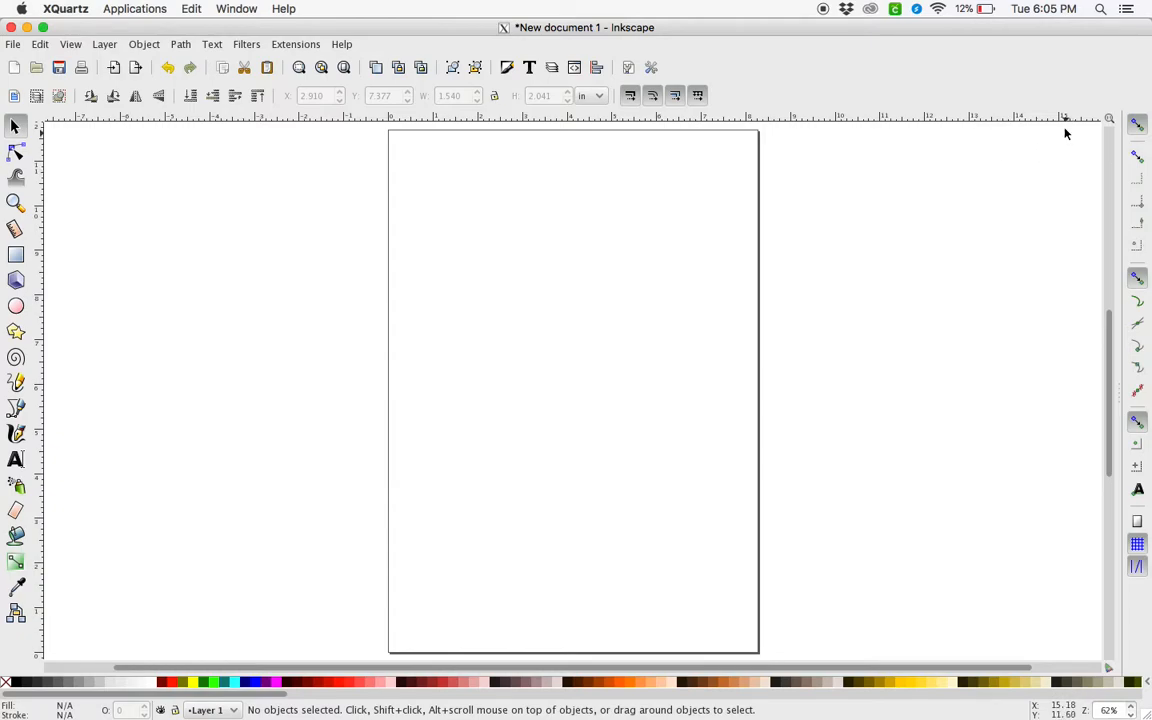
click(1138, 127)
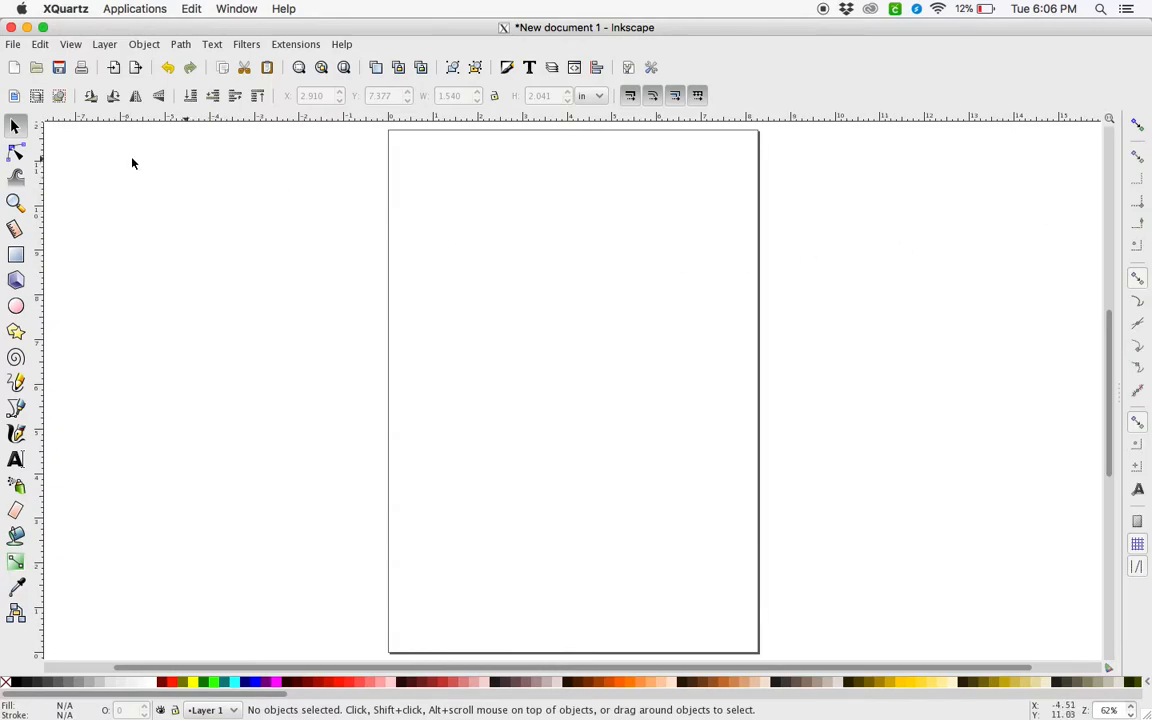
- Draw a circle about 1.45 in across in the upper-left part of the page and fill it with cyan
click(16, 307)
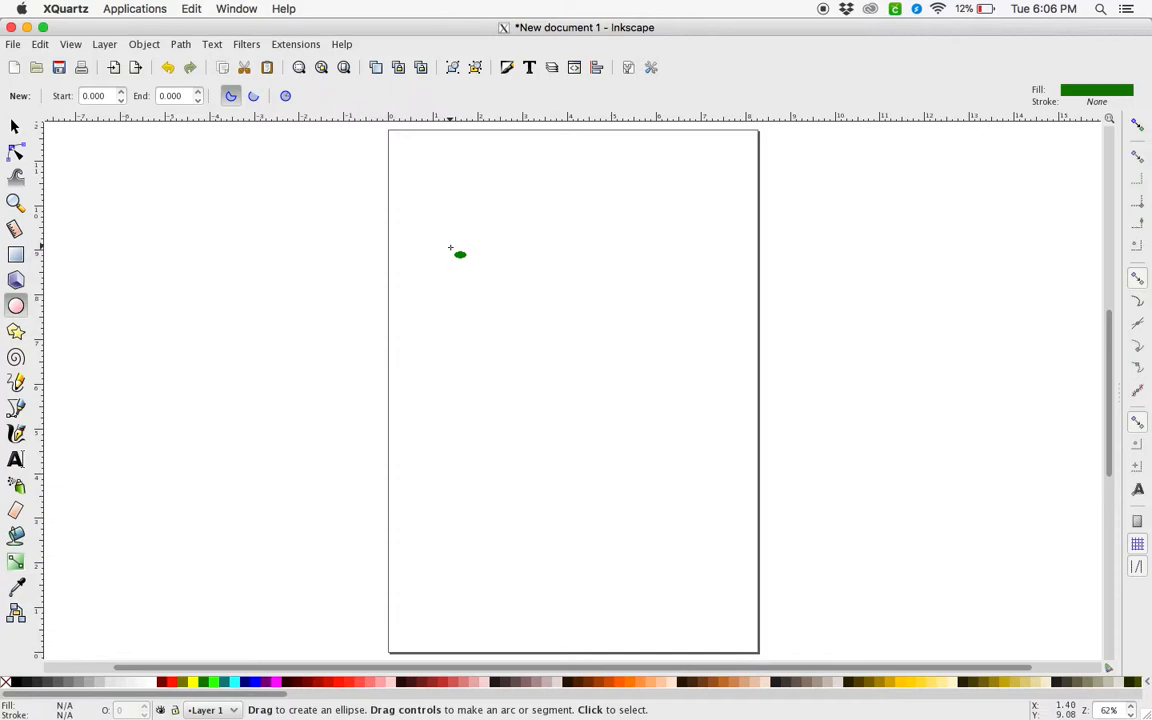
key(ctrl)
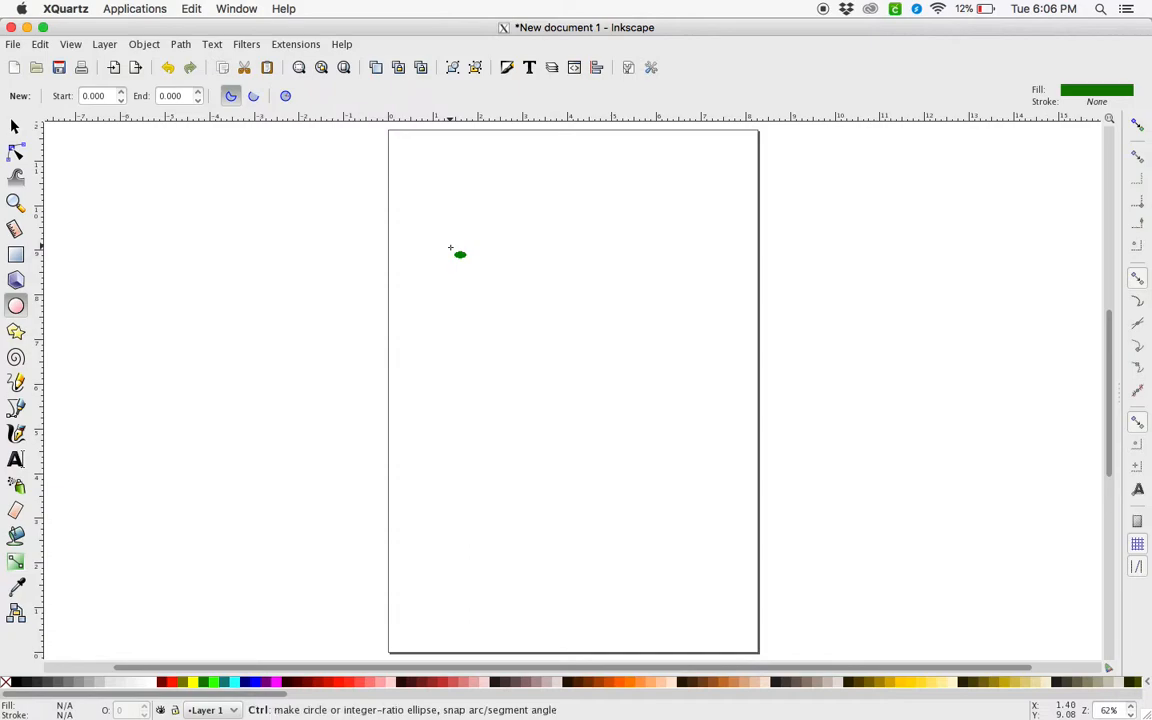
drag(451, 248, 515, 313)
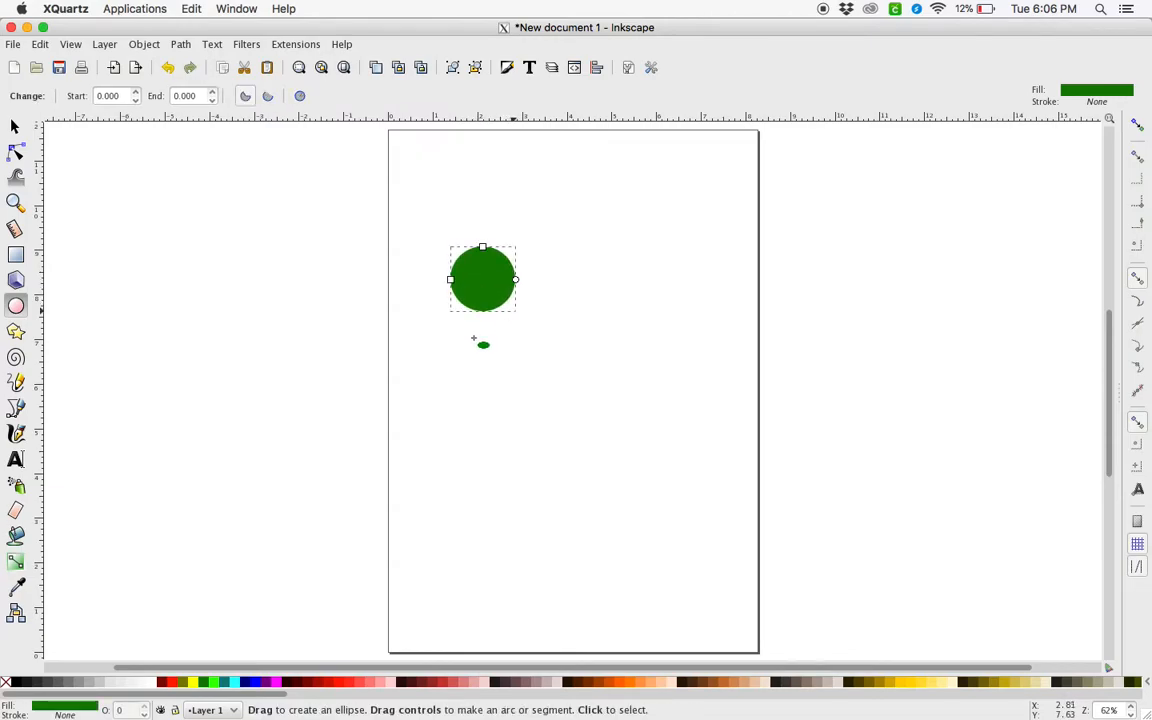
click(234, 683)
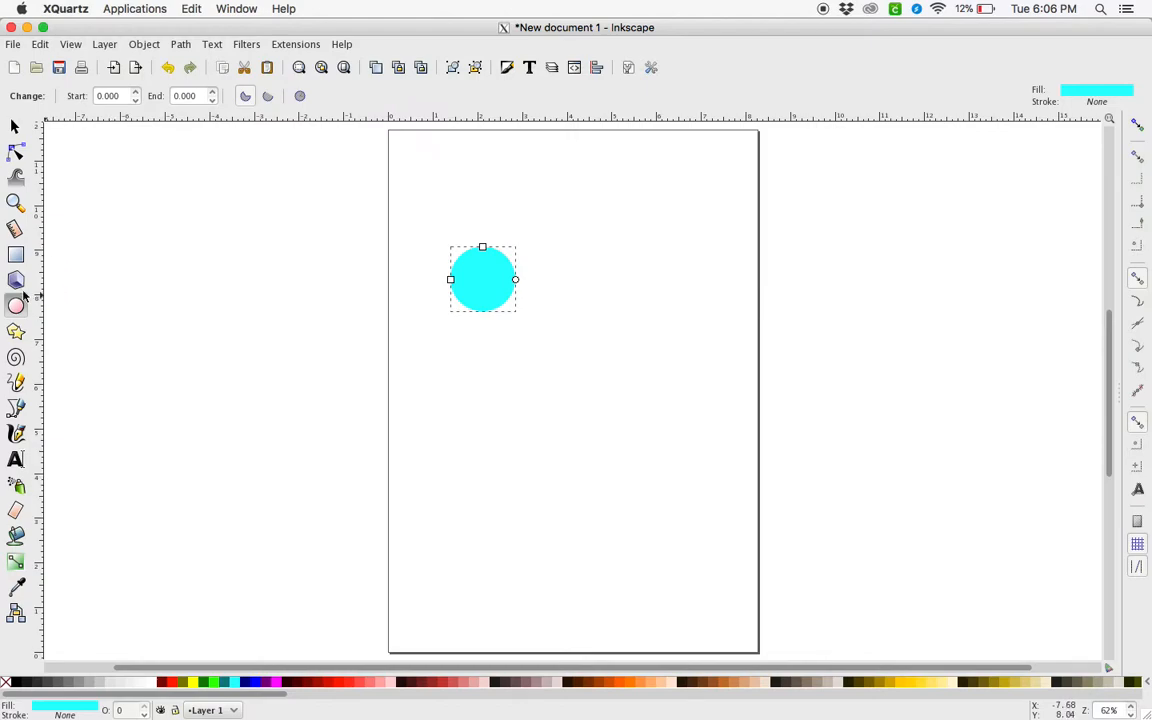
- Select the circle, try its rotation handles, and return it to the scaling handles
click(14, 125)
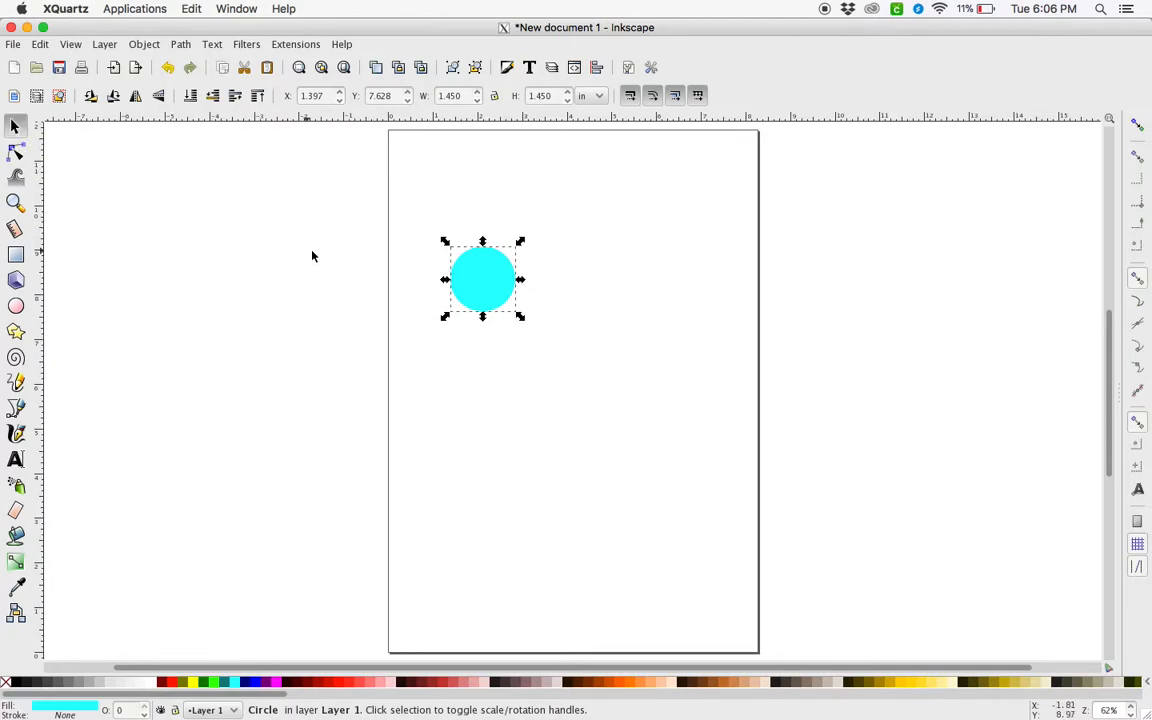
click(494, 292)
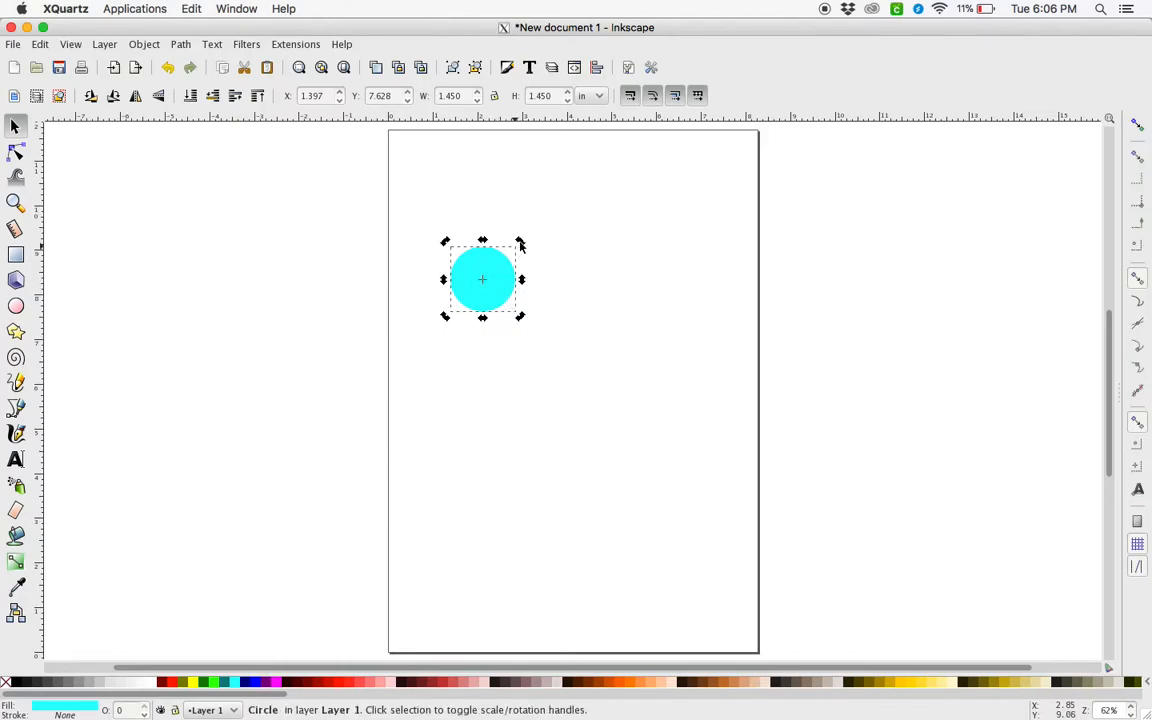
drag(521, 245, 527, 255)
click(506, 275)
click(502, 281)
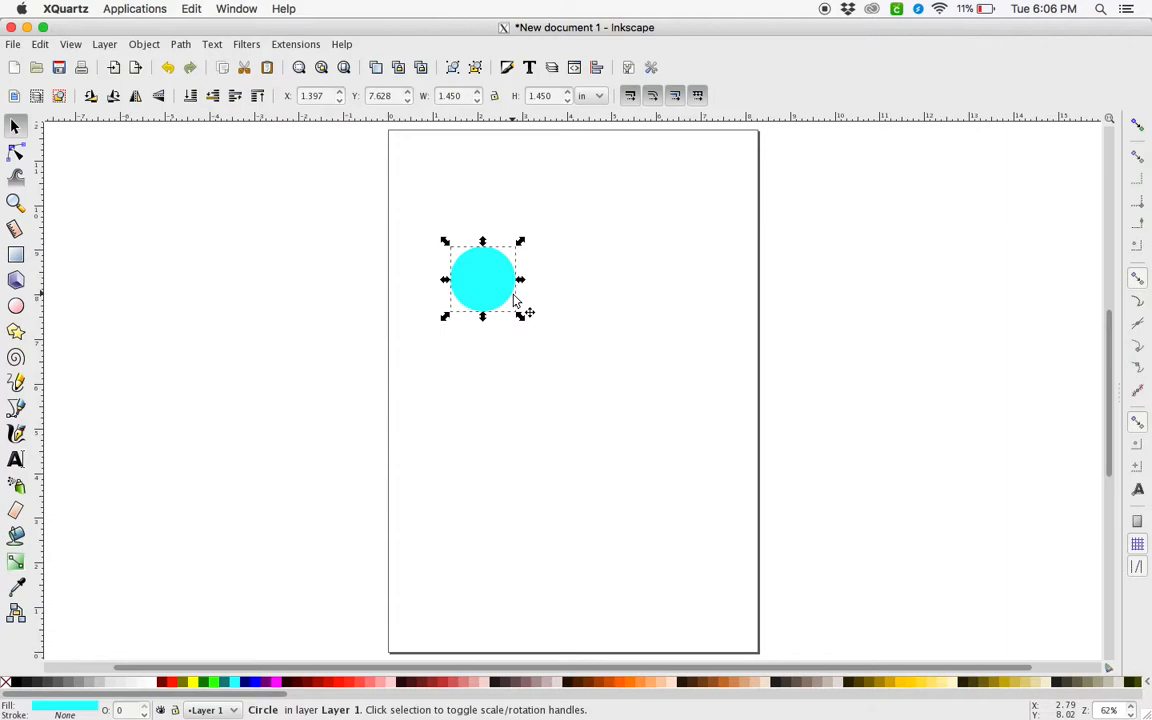
- Duplicate the circle and place the copy overlapping the original's right side, at about X 2.507, Y 7.789 in
key(ctrl)
drag(503, 292, 548, 291)
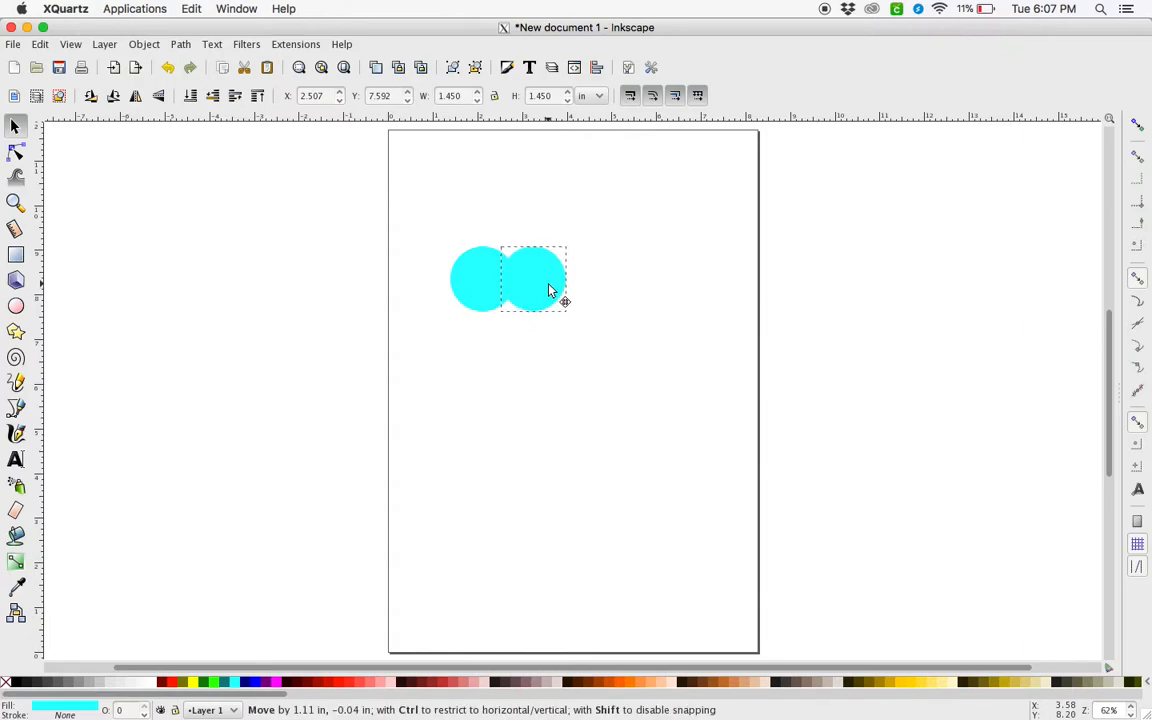
mouse_move(548, 275)
mouse_down()
mouse_move(535, 277)
mouse_move(549, 278)
mouse_move(542, 252)
mouse_move(543, 271)
mouse_up()
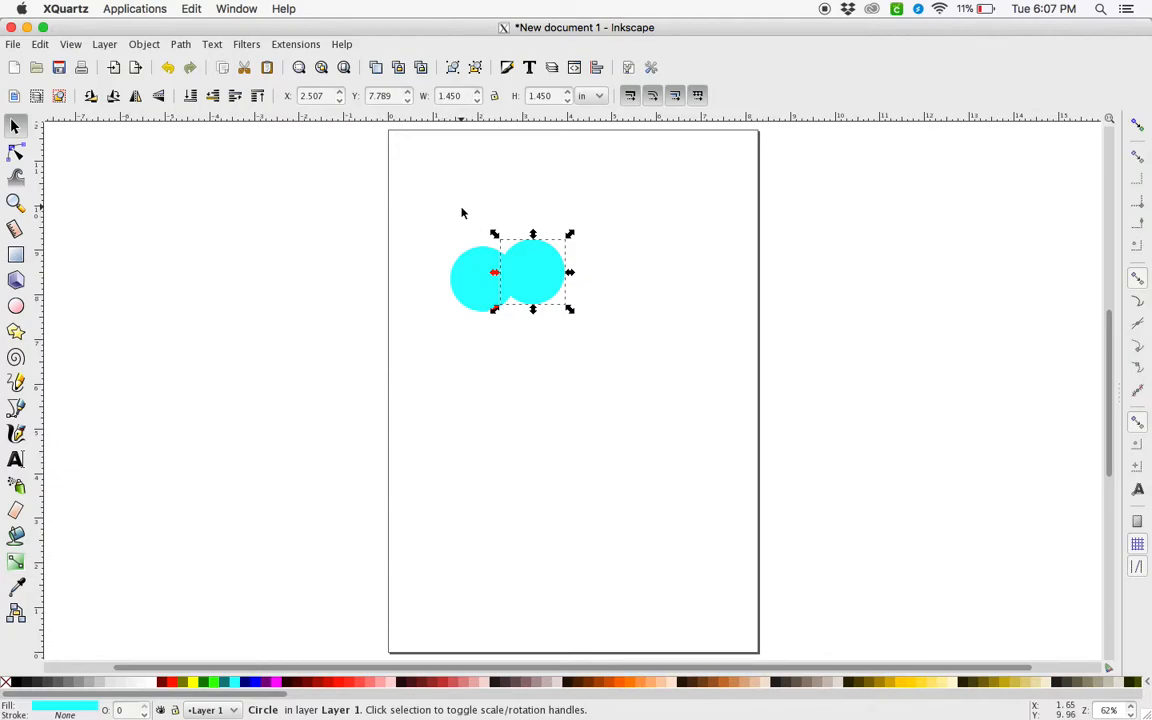
- Try selecting both circles all at once and one by one, clearing the selection each time
key(ctrl+a)
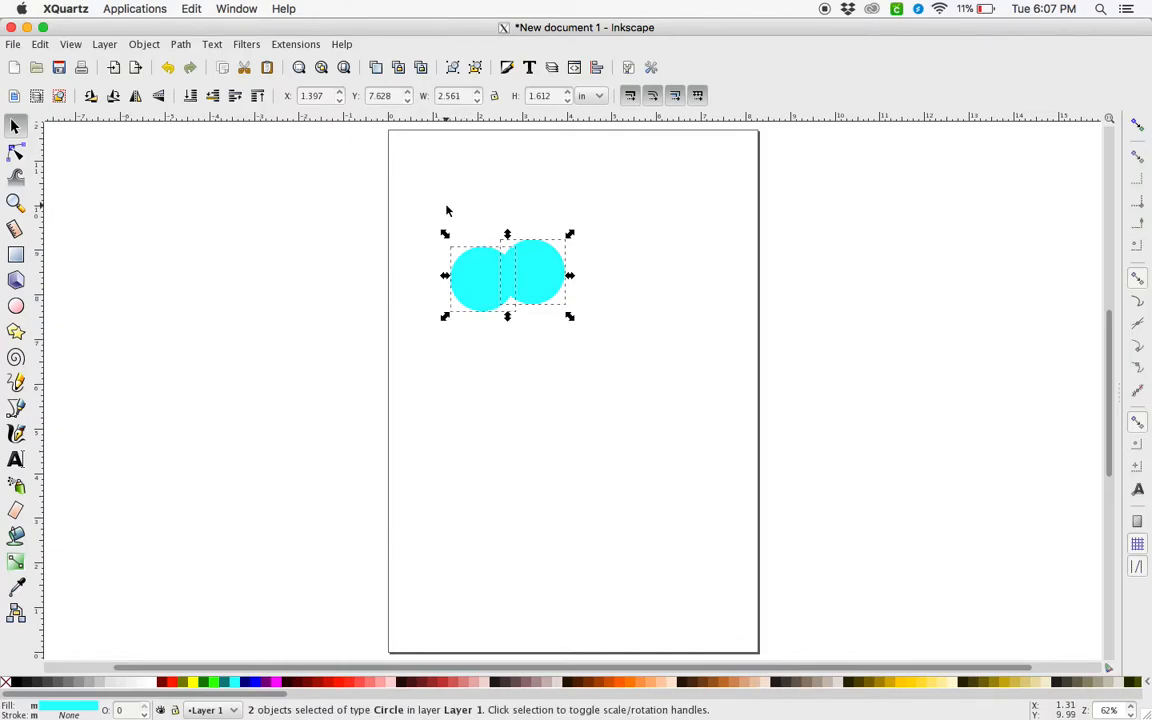
click(447, 211)
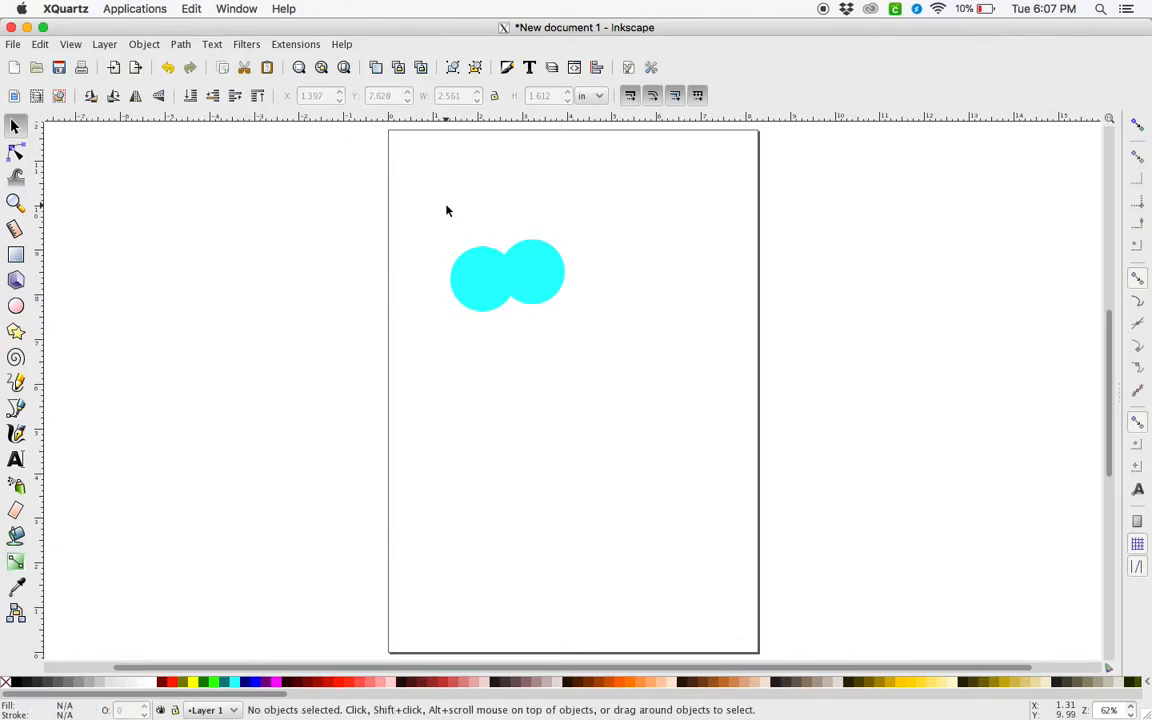
click(472, 272)
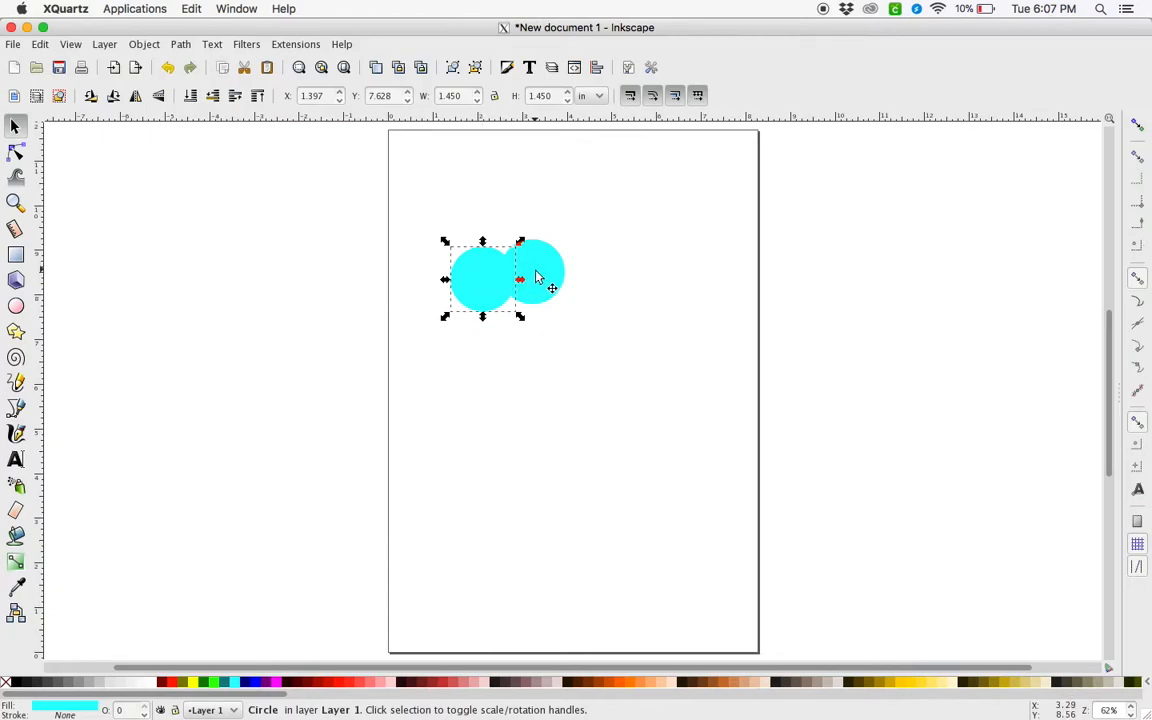
key(shift)
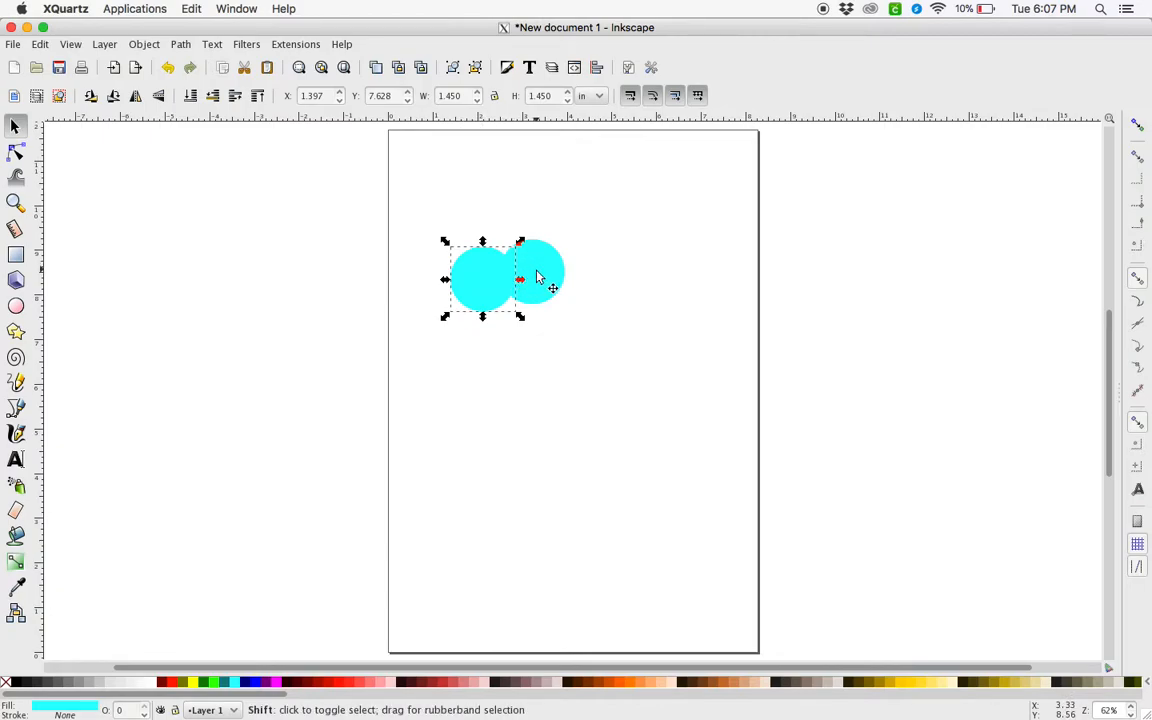
shift+click(537, 278)
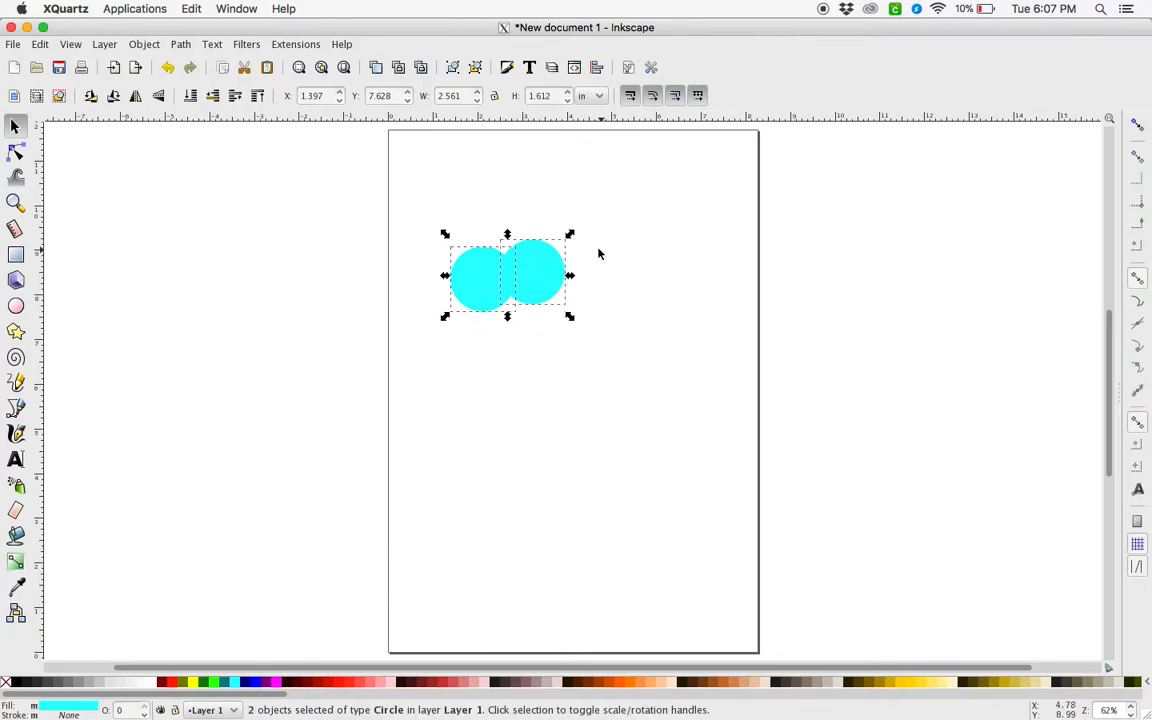
click(425, 193)
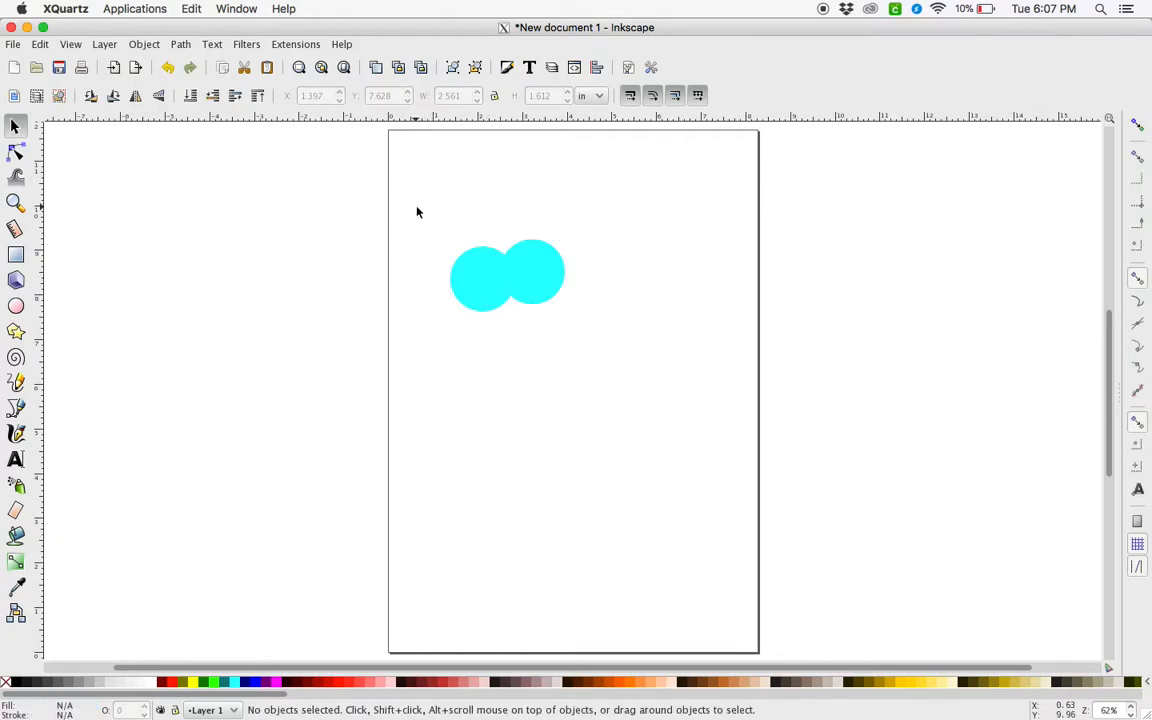
- Select both circles and center them on the horizontal axis relative to the last selected object
drag(418, 210, 602, 347)
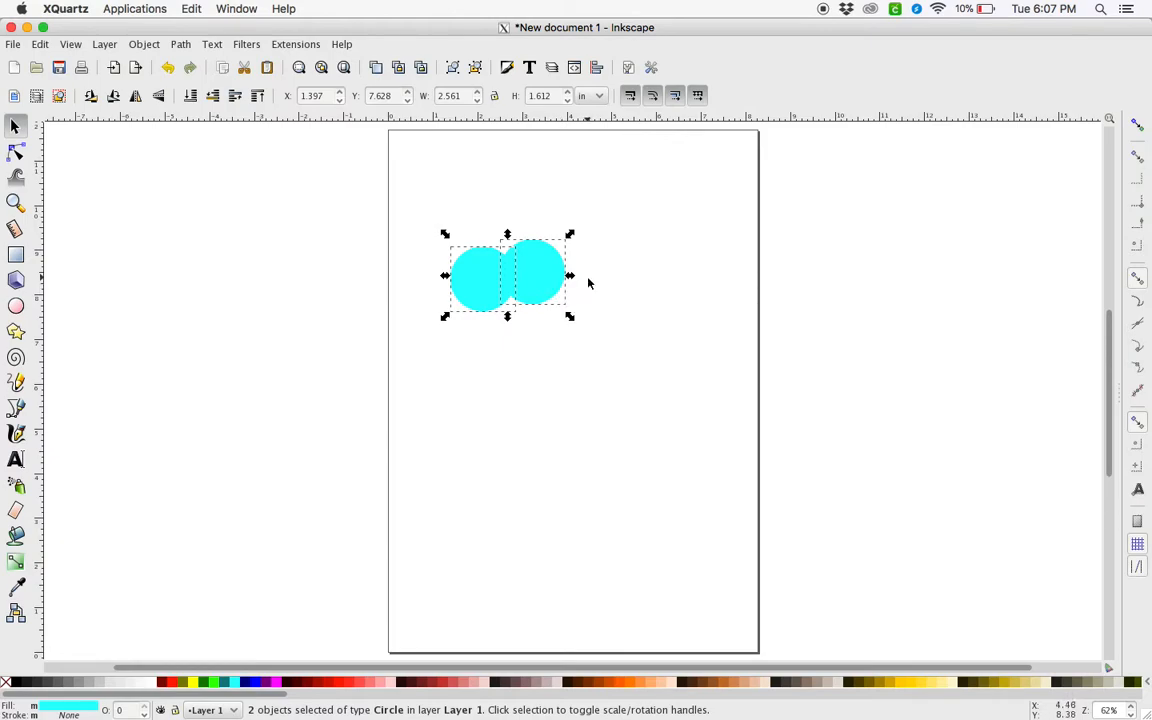
click(144, 44)
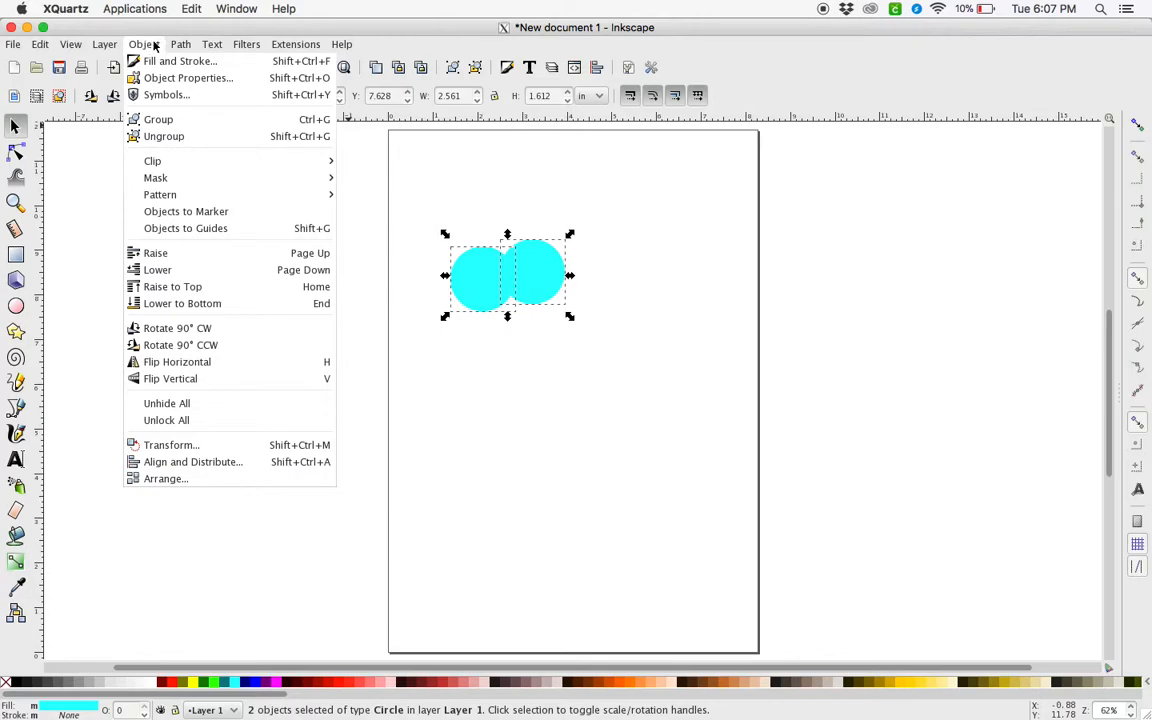
click(192, 462)
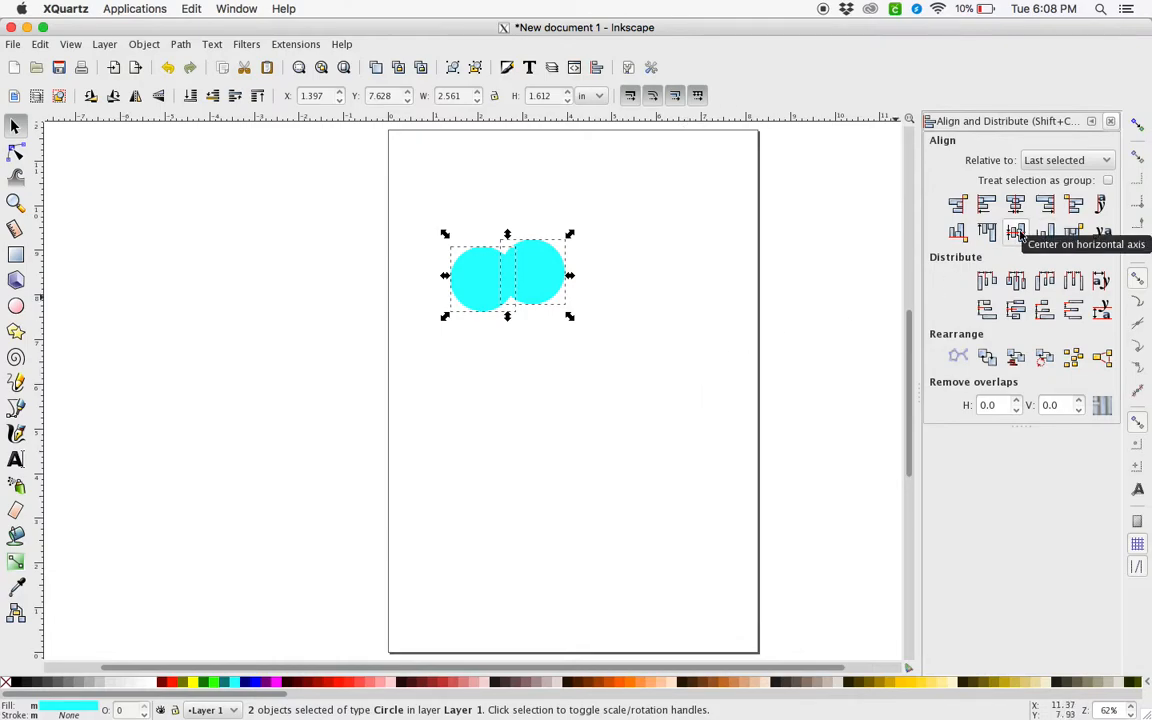
click(1017, 236)
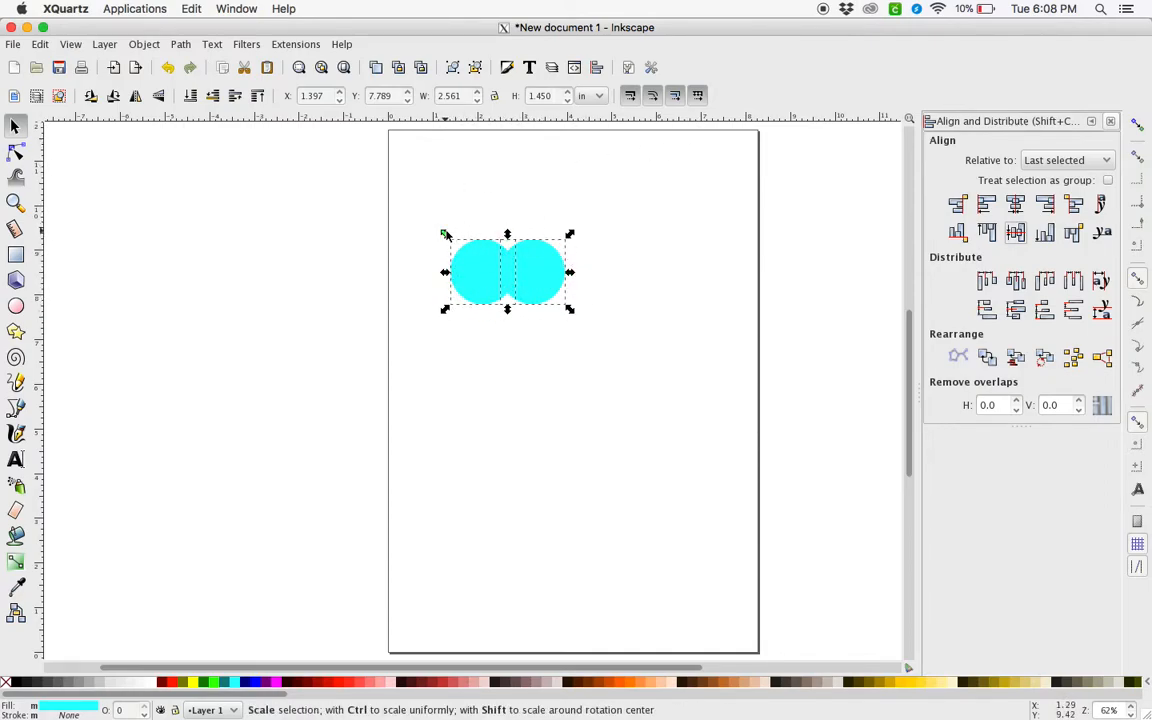
- Merge the two circles with Union and move the combined shape to about X 1.970, Y 7.539 in
click(180, 44)
click(204, 140)
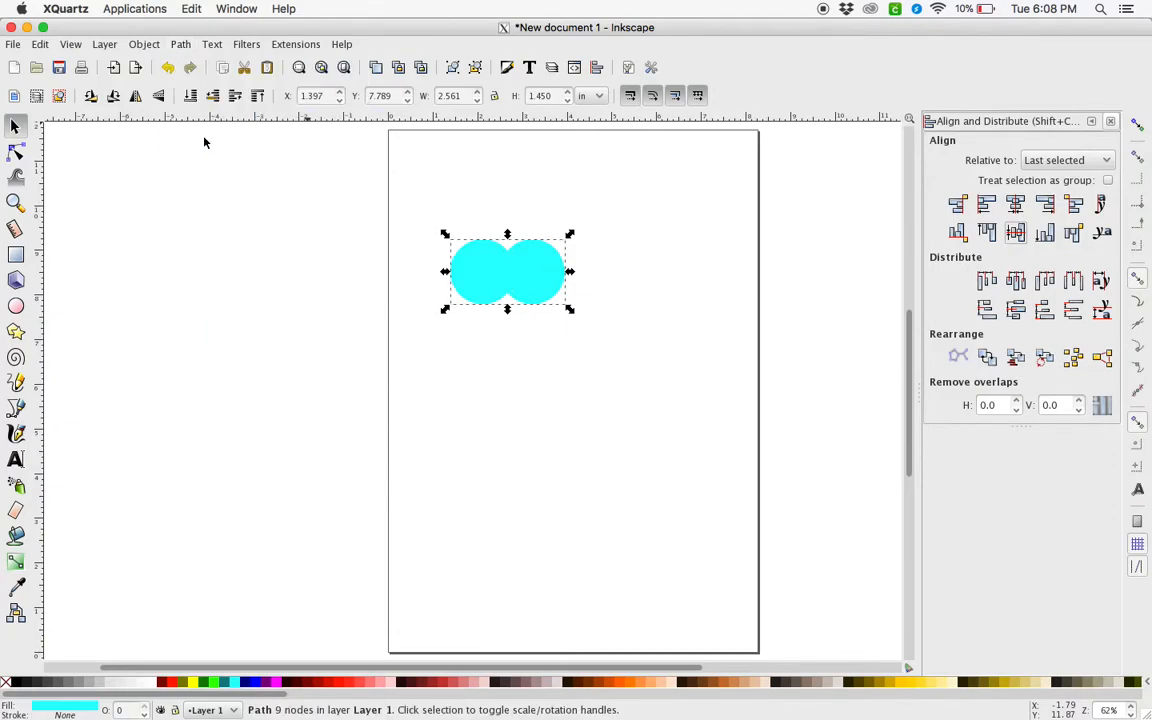
drag(542, 270, 576, 285)
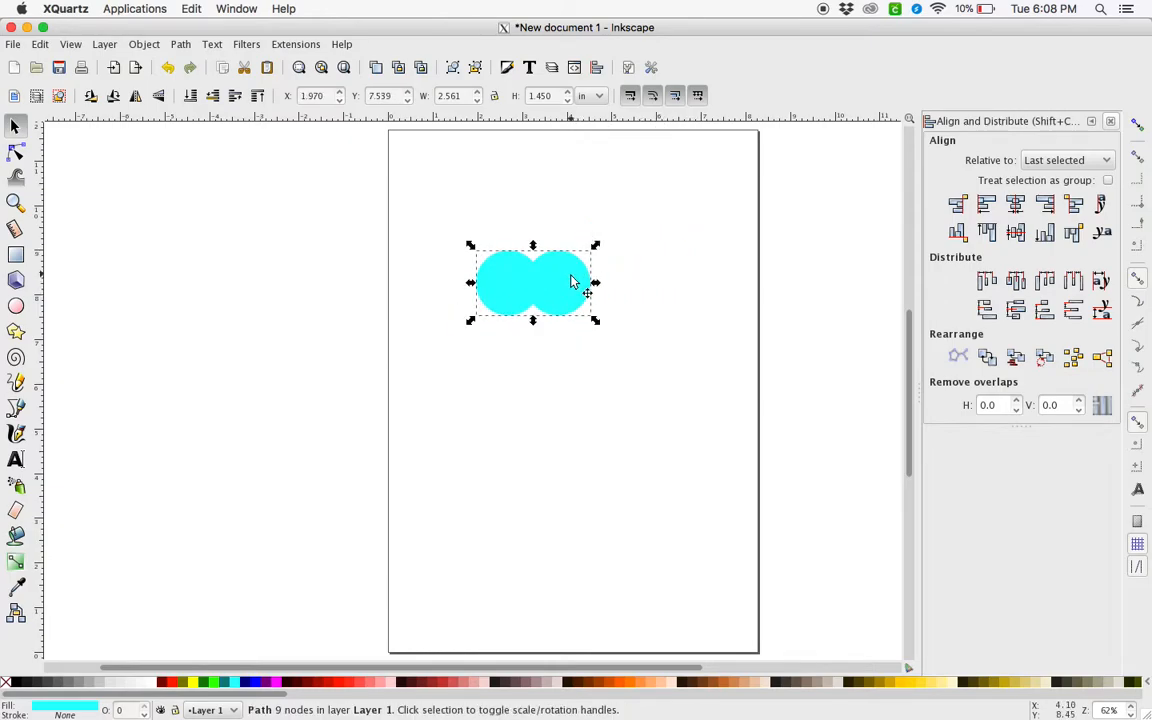
click(465, 256)
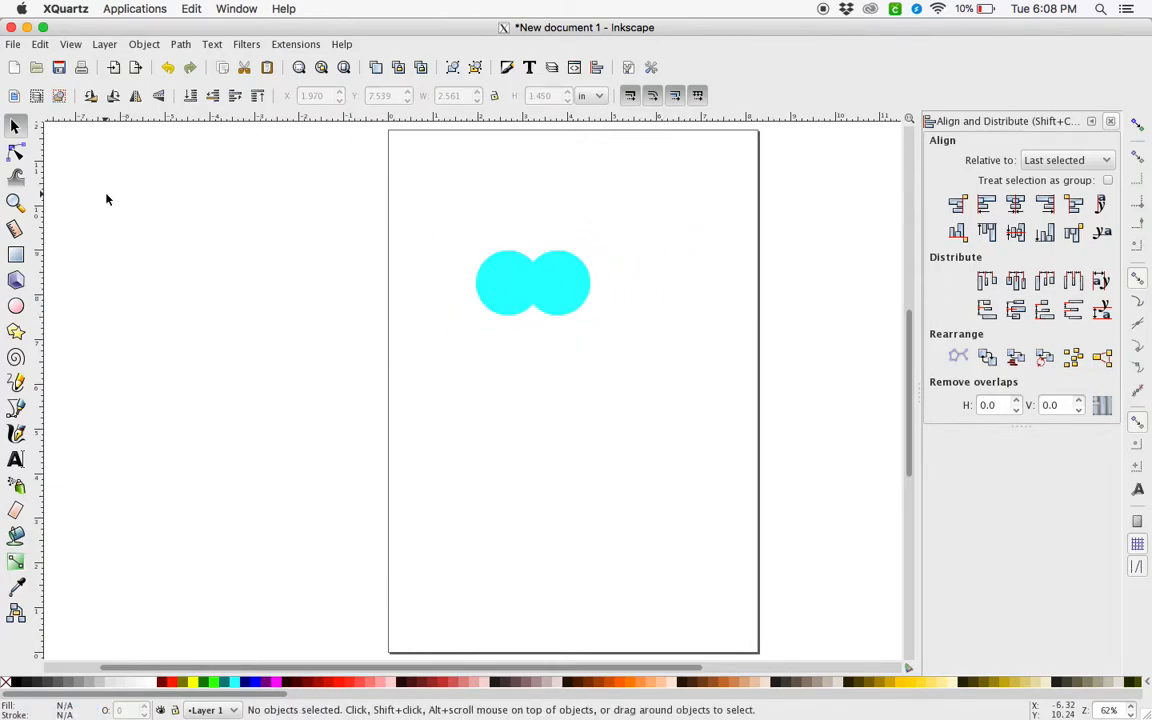
- Draw a square about 0.82 in wide at the lower edge of the merged shape, starting near its bottom notch
click(10, 260)
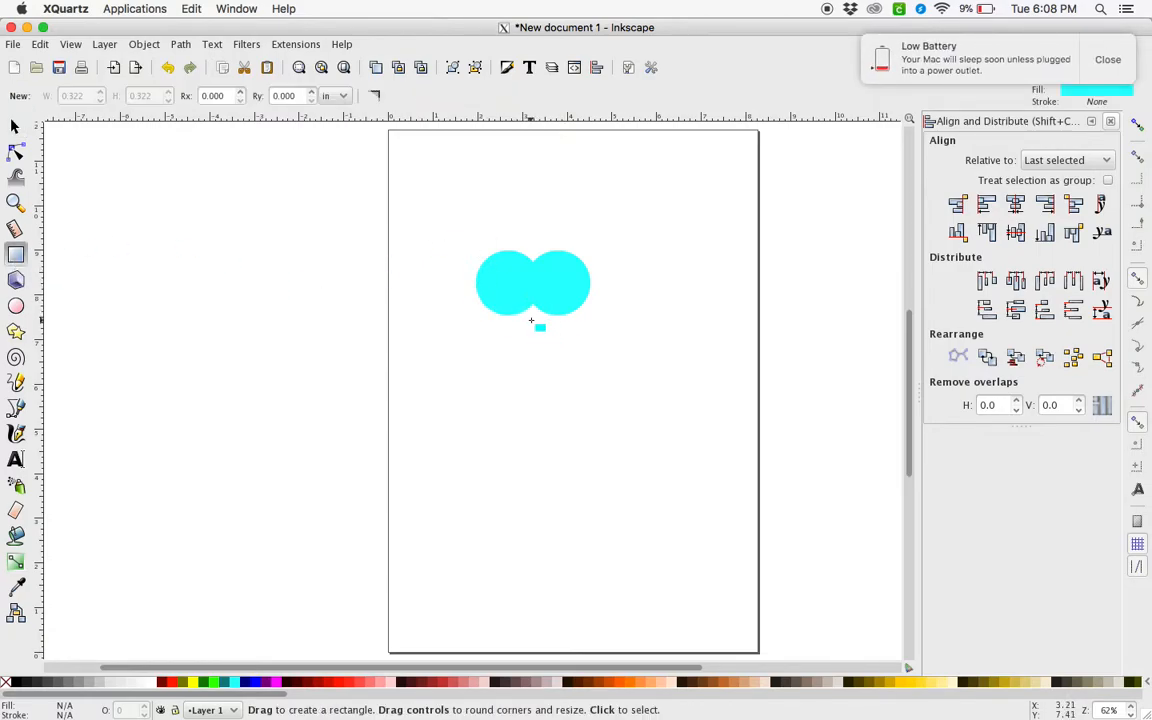
key(ctrl)
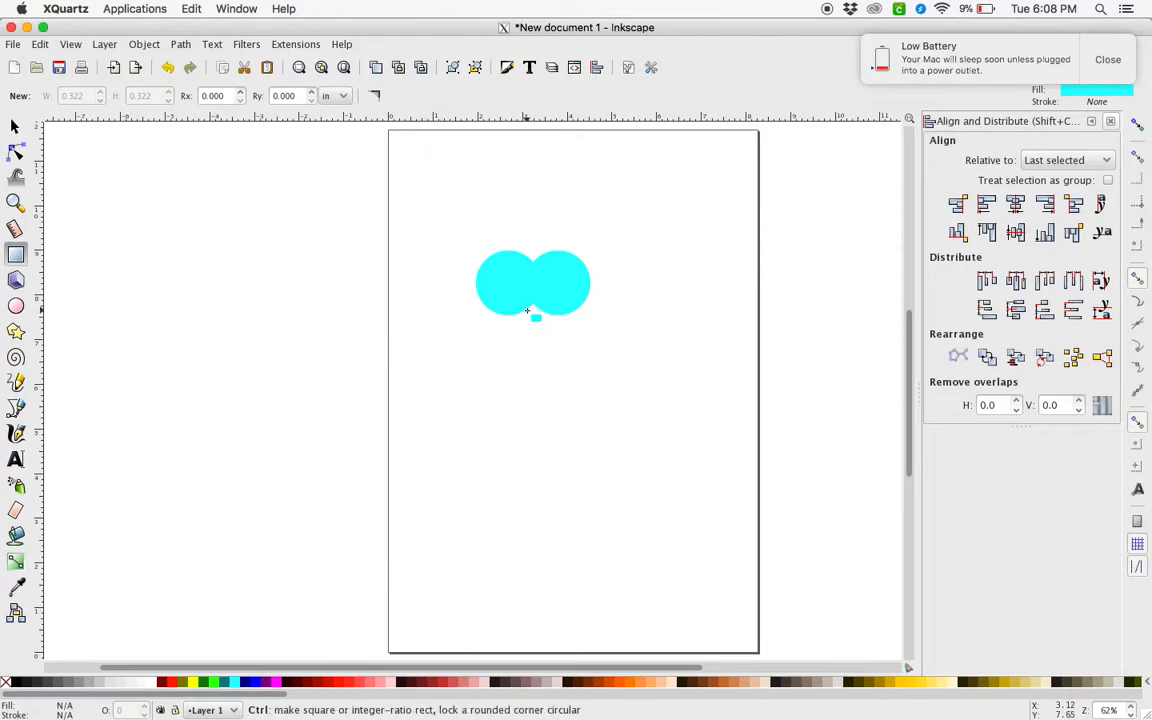
mouse_move(527, 311)
mouse_down()
mouse_move(540, 342)
mouse_move(564, 348)
mouse_up()
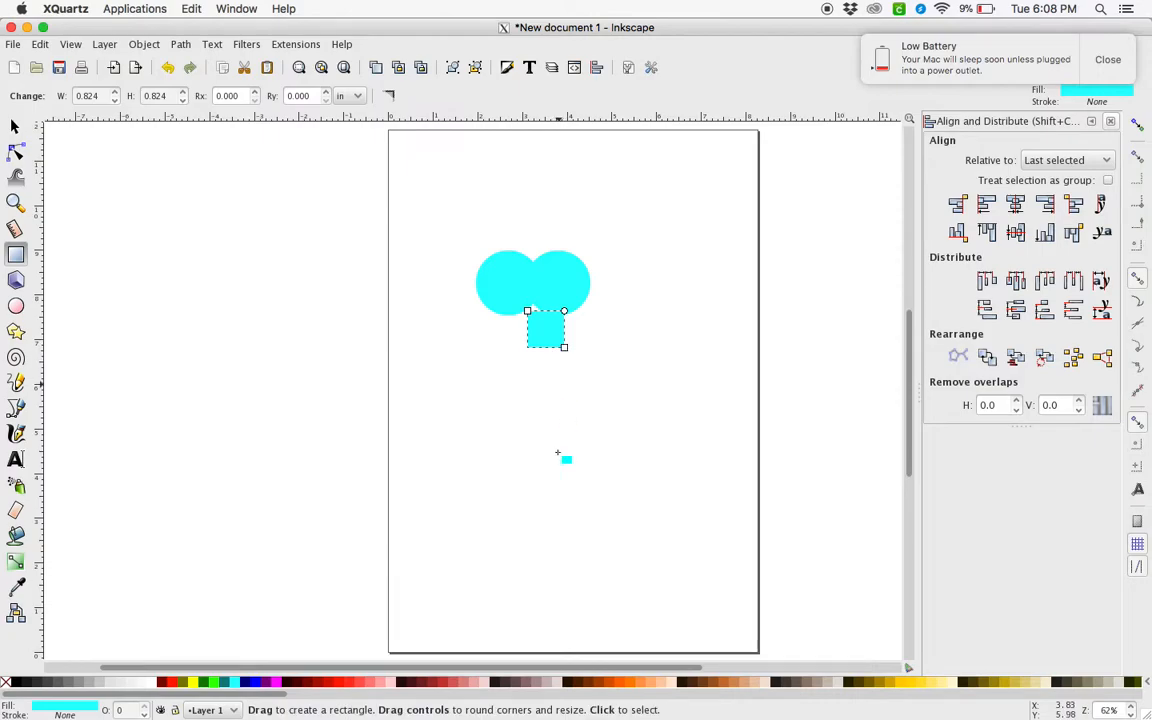
- Fill the square with dark orange and rotate it 45° clockwise so that it becomes a diamond
click(609, 684)
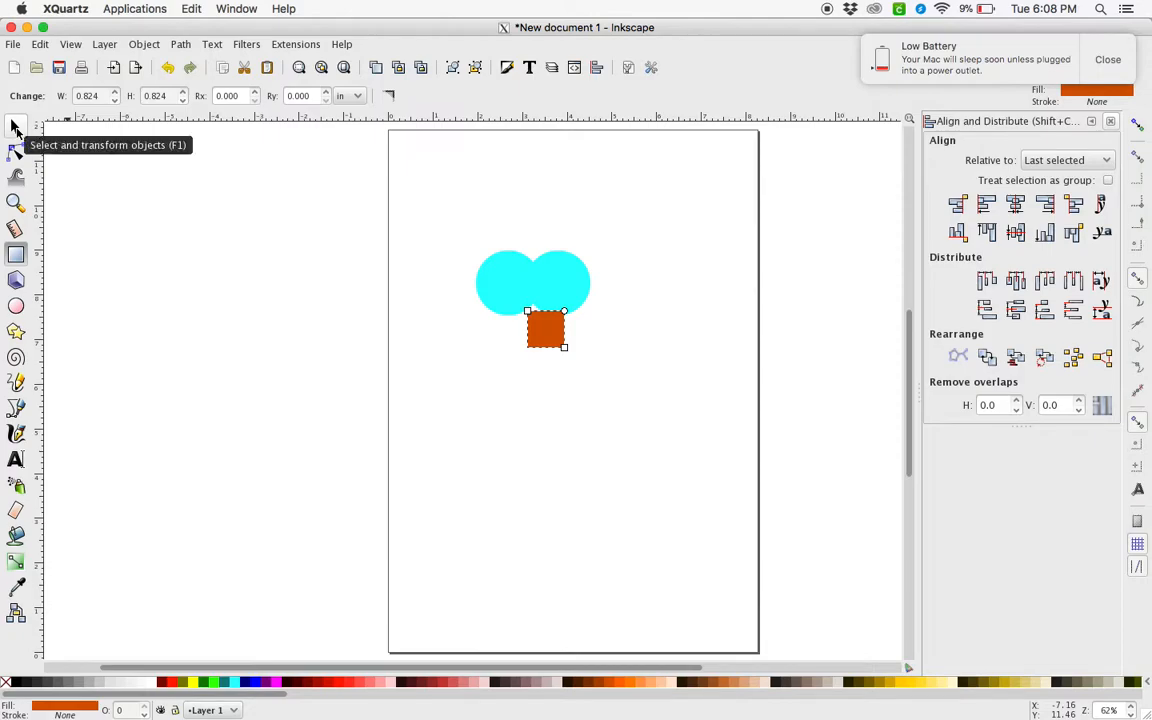
click(16, 128)
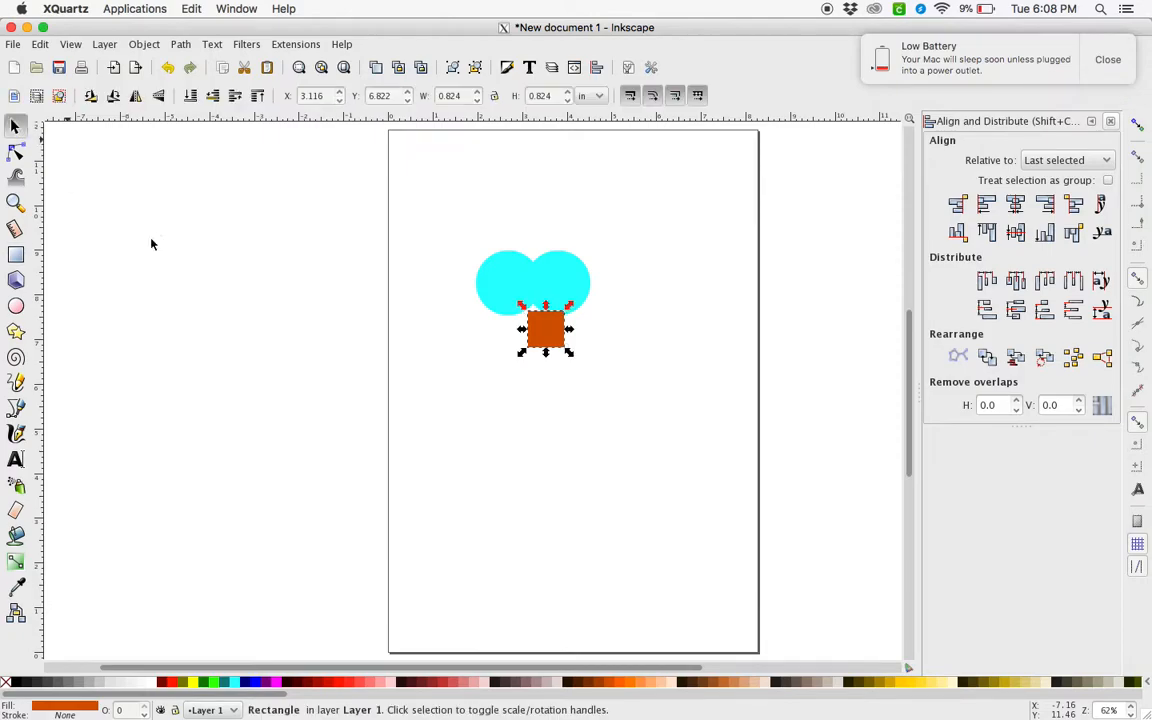
click(554, 335)
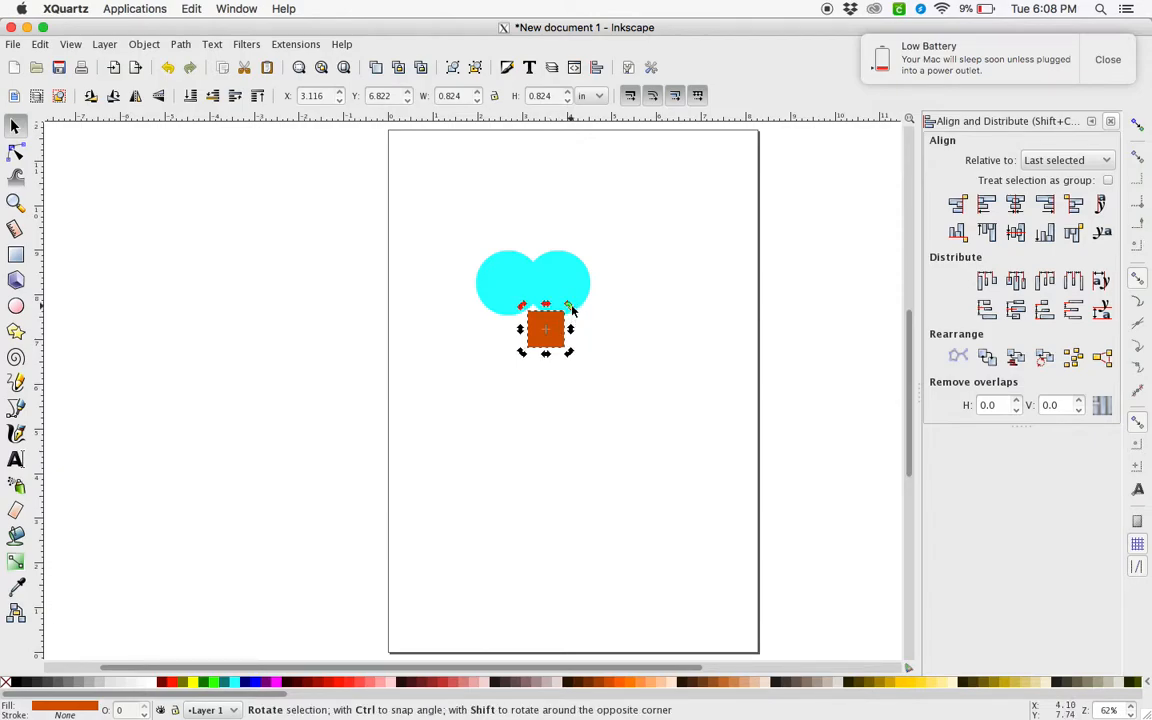
mouse_move(572, 311)
mouse_down()
mouse_move(578, 334)
mouse_move(562, 303)
mouse_move(572, 329)
mouse_up()
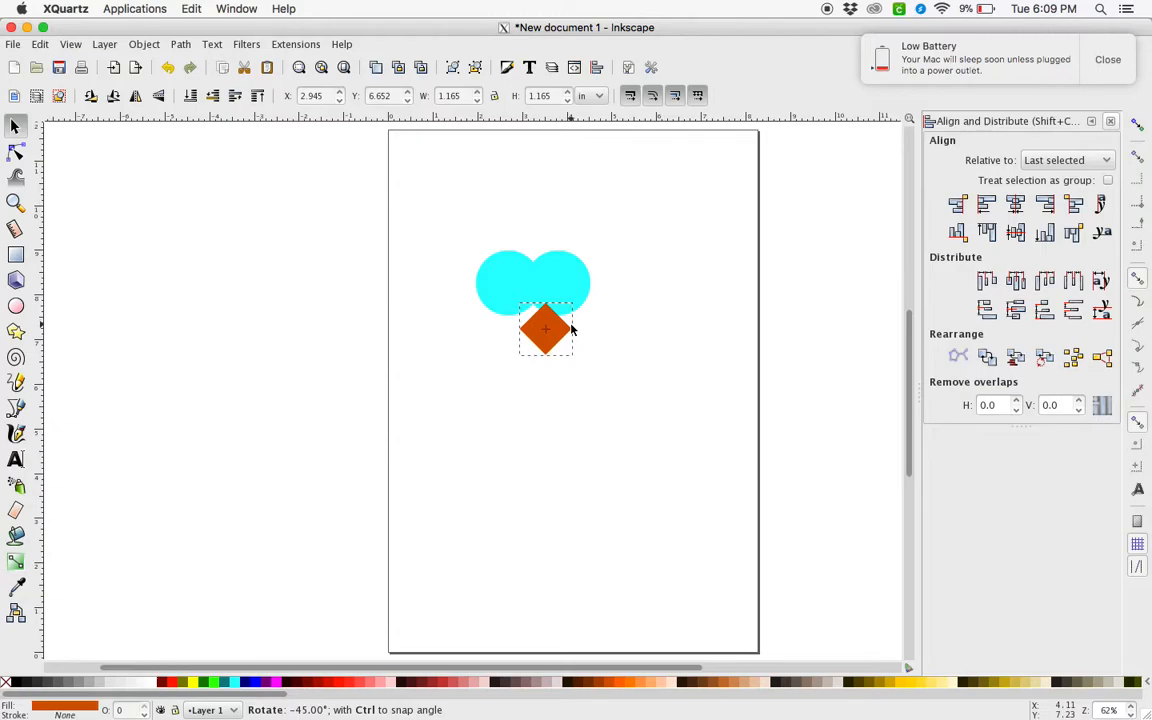
drag(572, 331, 576, 338)
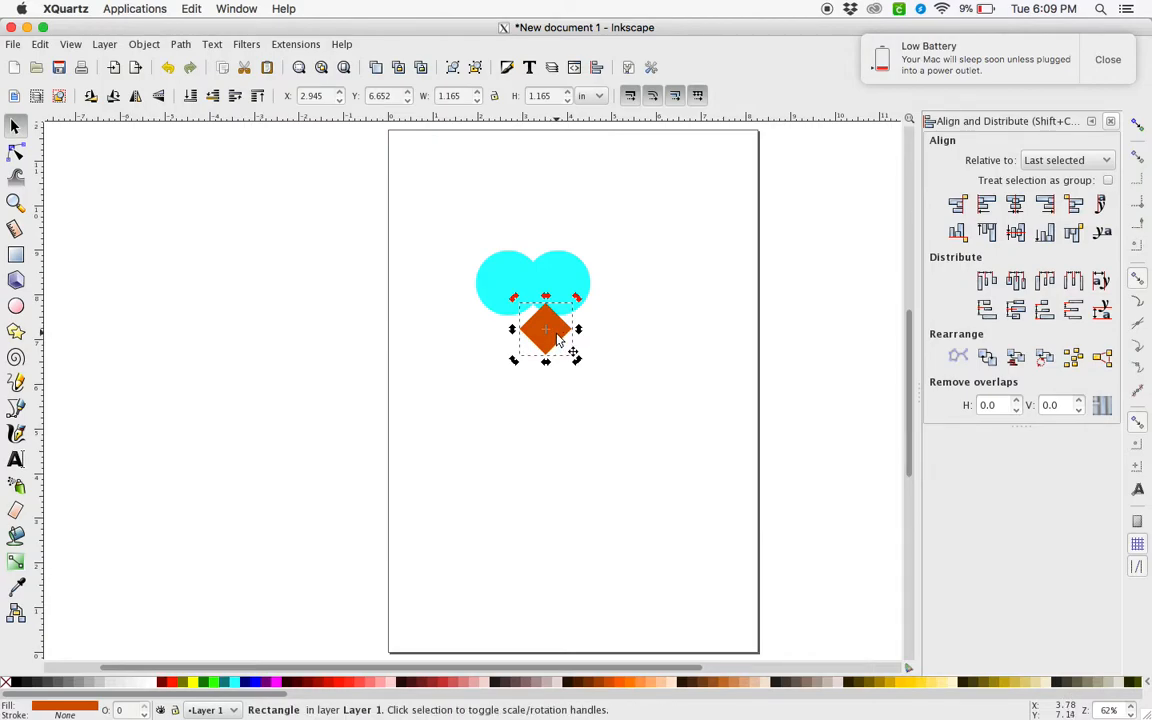
- Move the diamond over the lower notch of the merged cyan shape and center the two objects on the vertical axis
drag(558, 340, 543, 318)
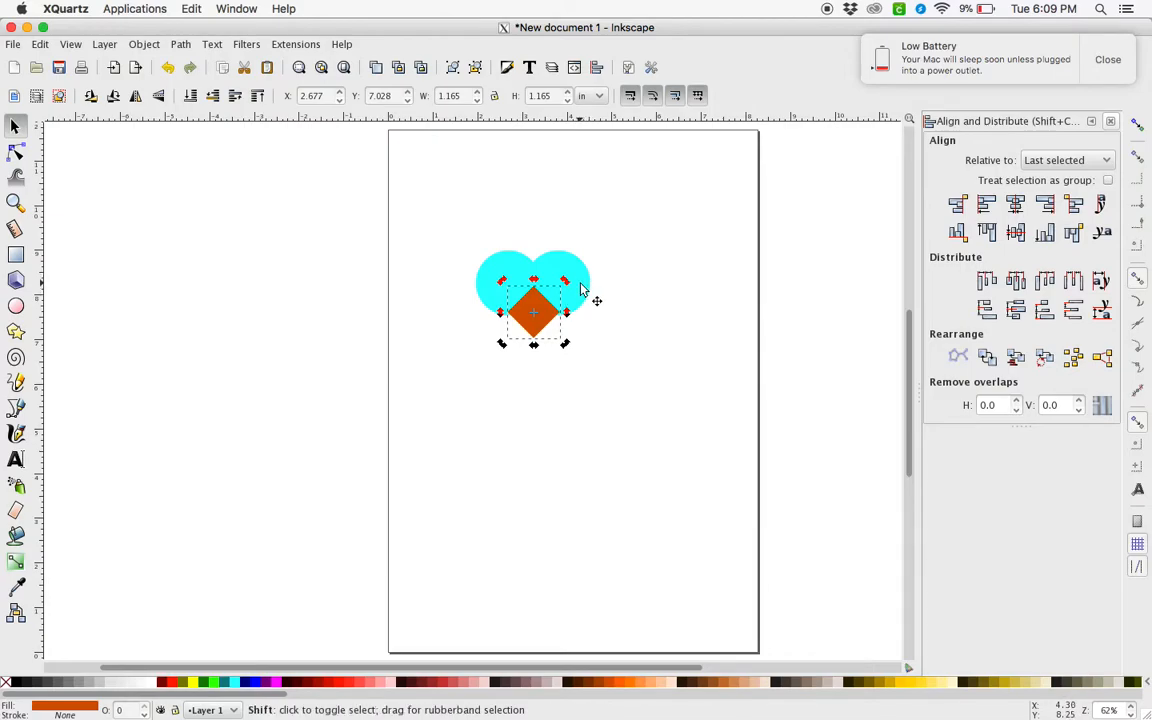
shift+click(581, 289)
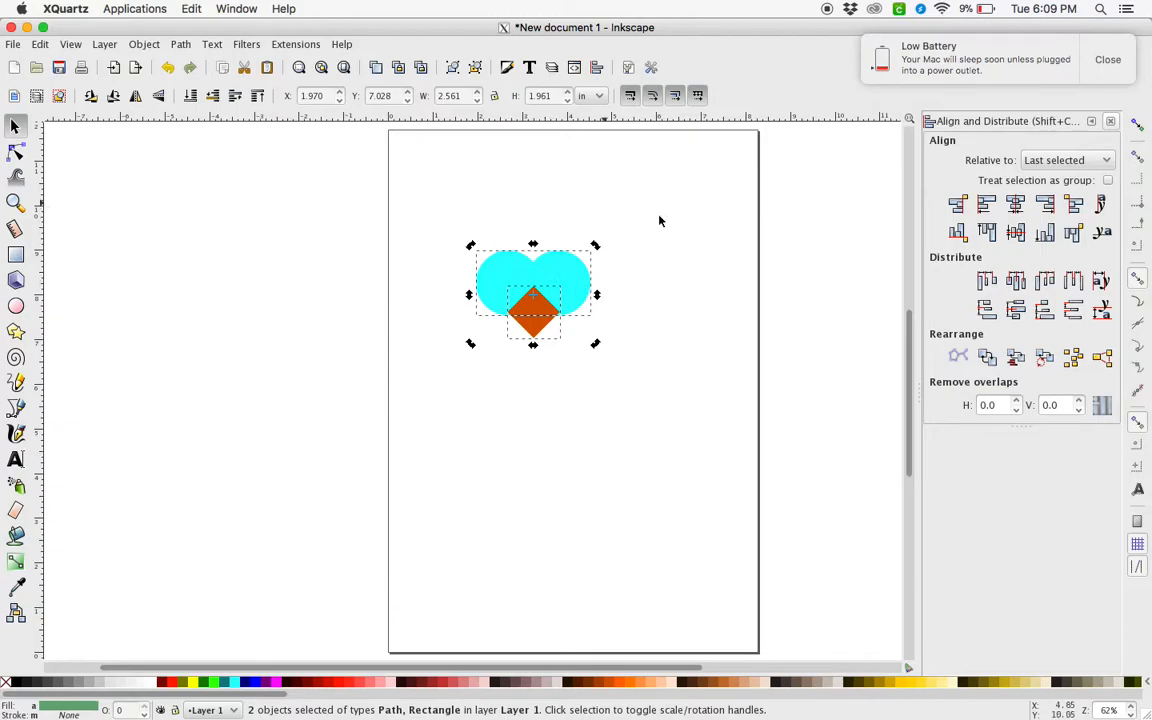
click(1015, 211)
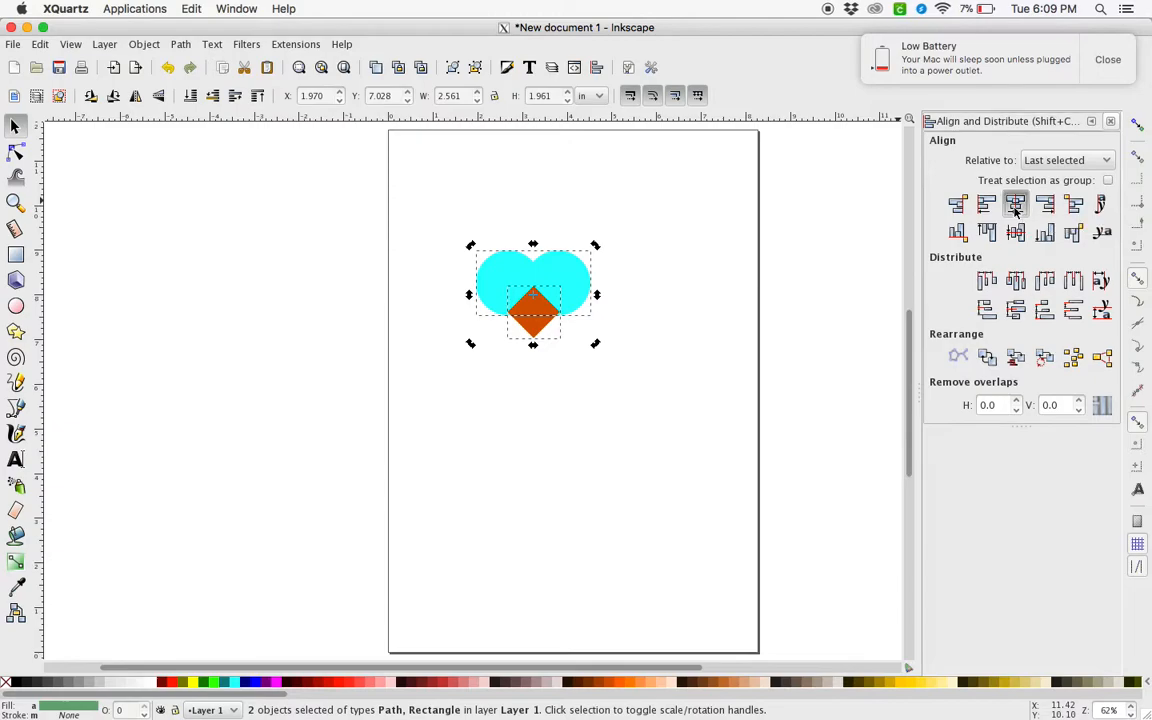
click(635, 343)
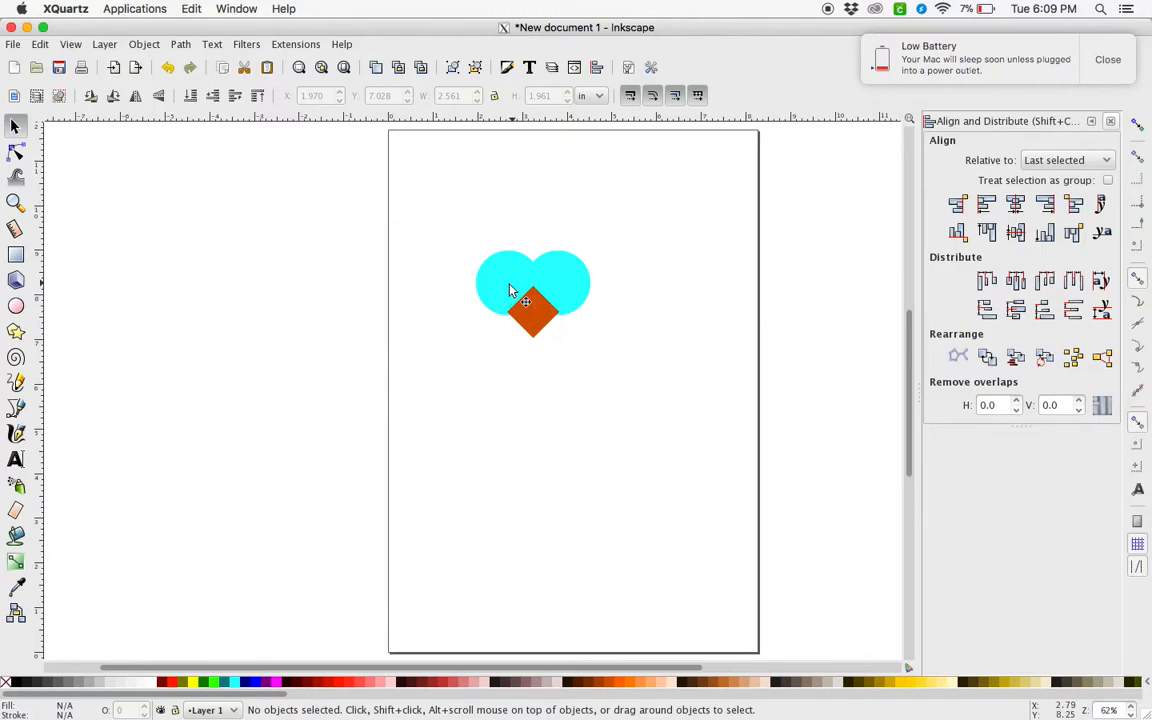
- Draw an ellipse about 3.03 by 3.67 in and move it over the diamond, to about X 1.809, Y 4.781 in
click(16, 307)
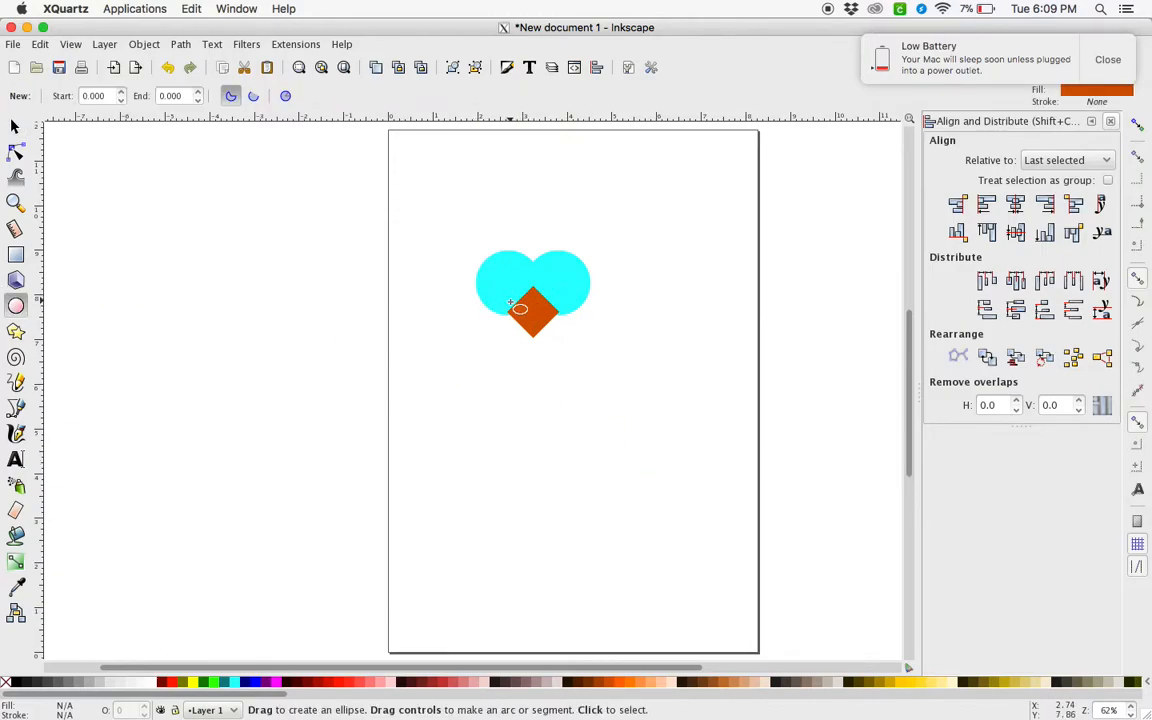
drag(510, 297, 644, 462)
click(15, 125)
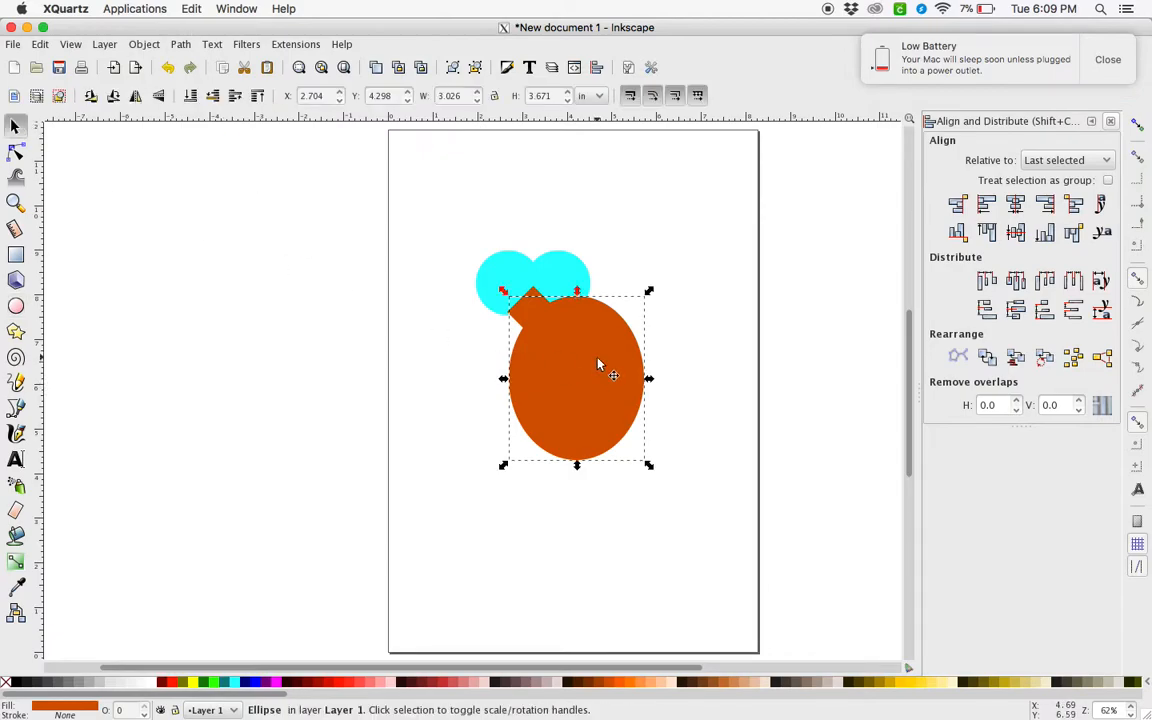
drag(598, 363, 556, 342)
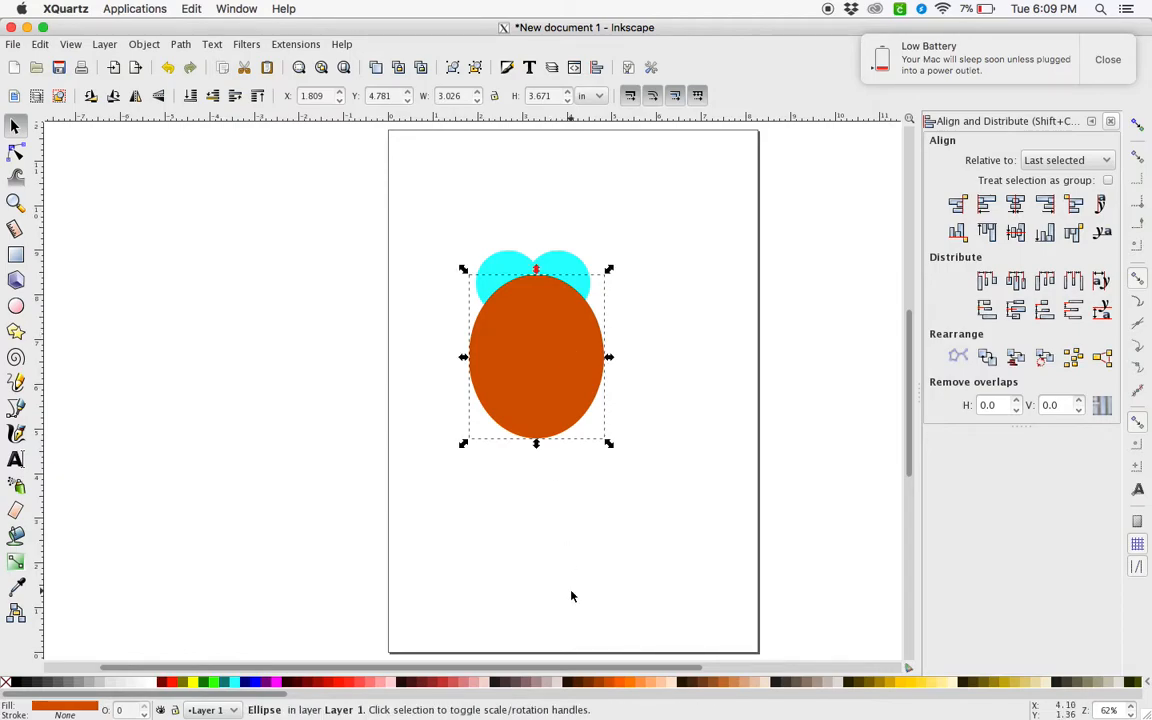
- Fill the large ellipse with navy blue and nudge it to about X 1.791, Y 4.835 in
click(242, 684)
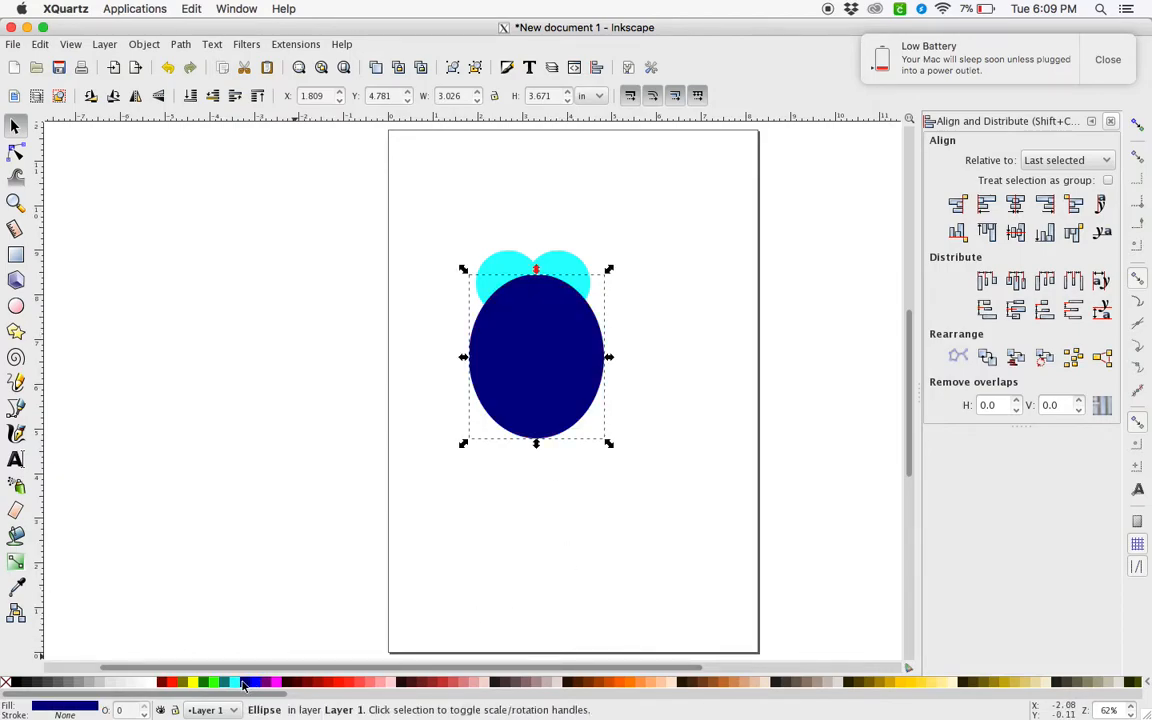
click(643, 349)
drag(571, 357, 574, 352)
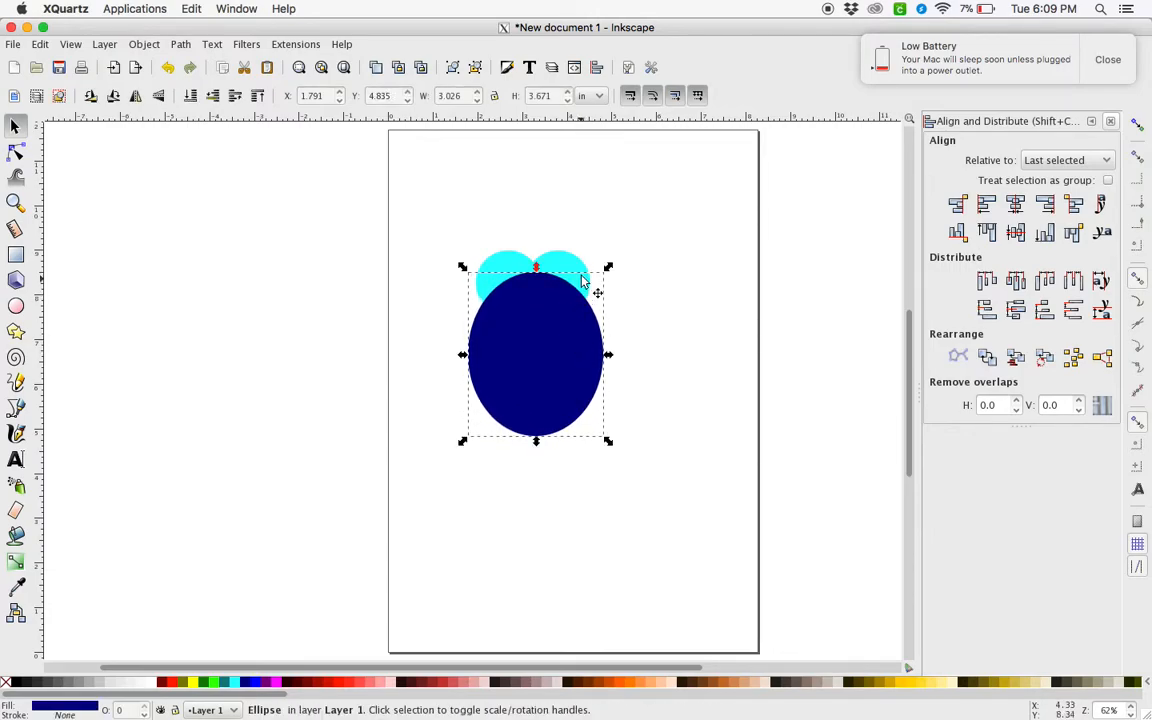
- Lower the navy ellipse to the bottom of the stack and center all three objects on the vertical axis
click(143, 45)
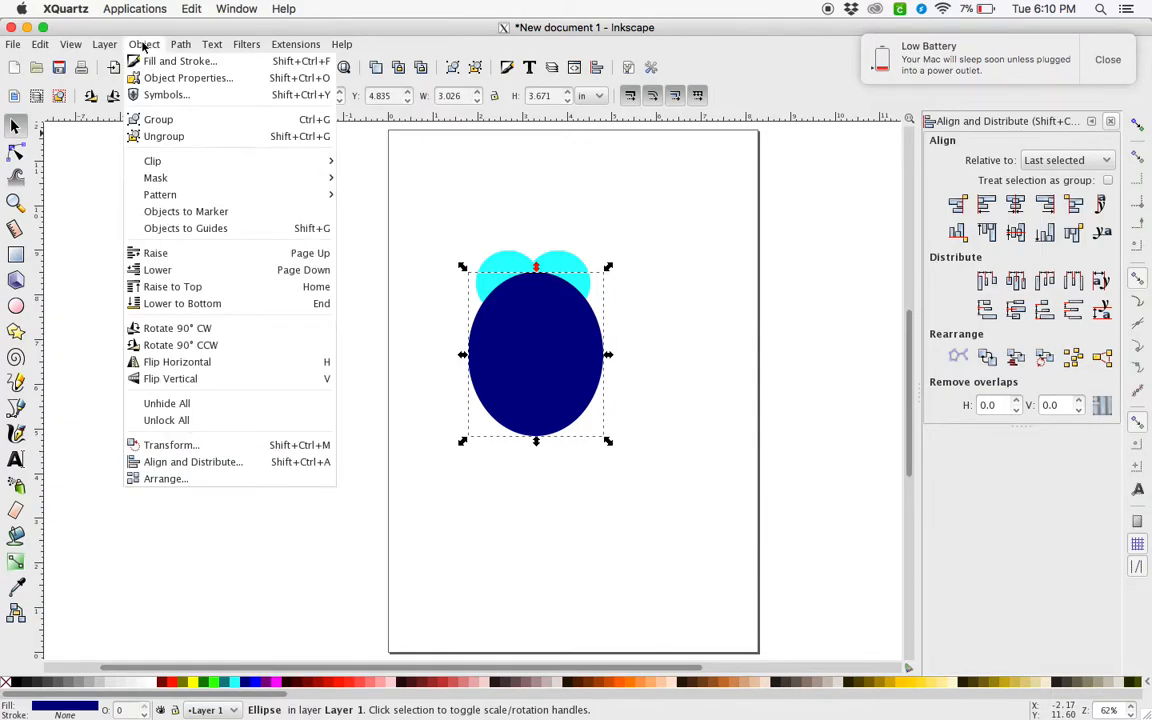
click(190, 302)
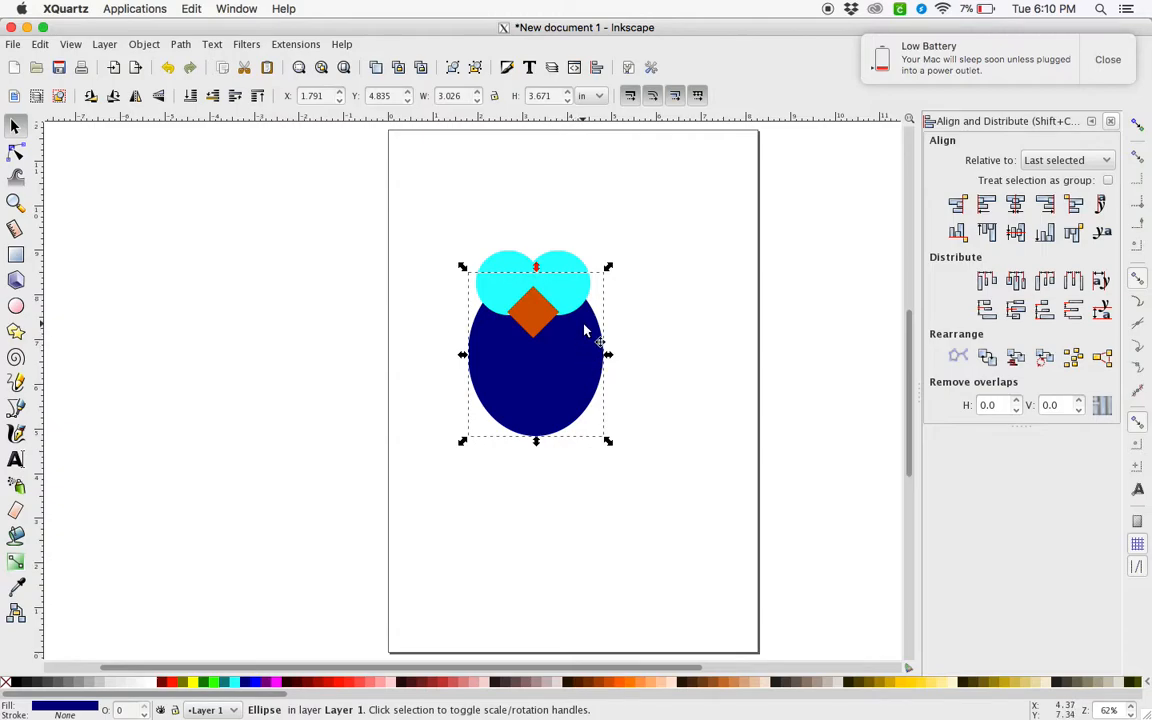
key(ctrl+a)
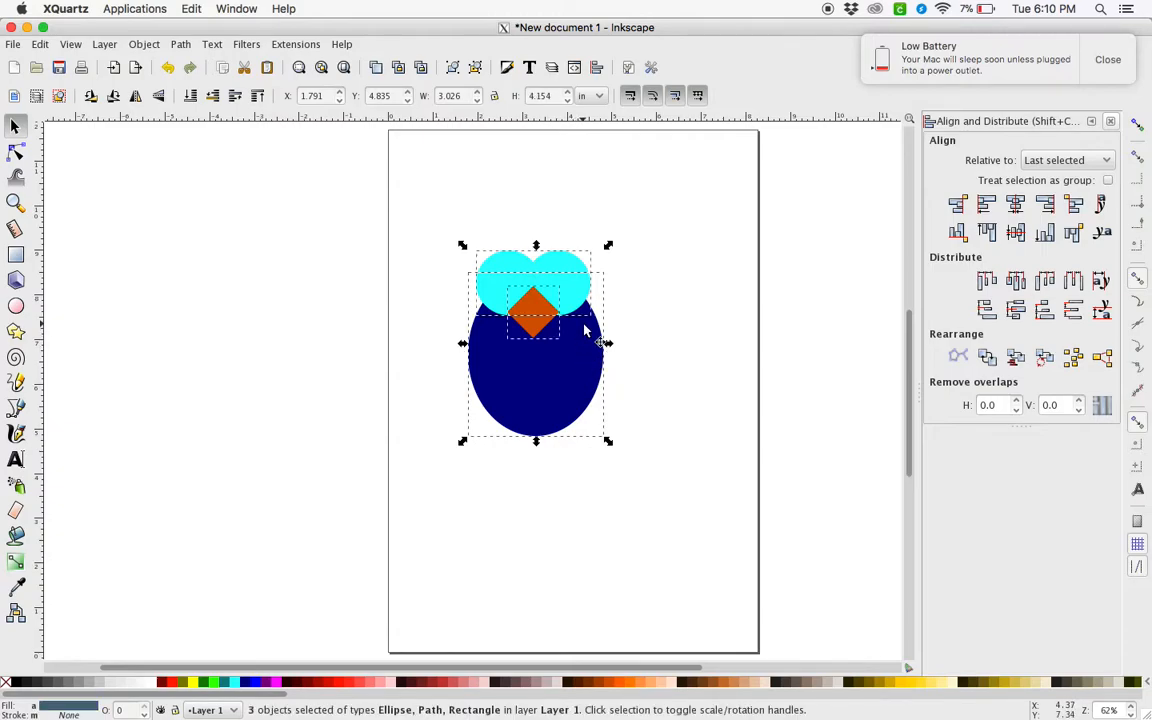
click(1015, 204)
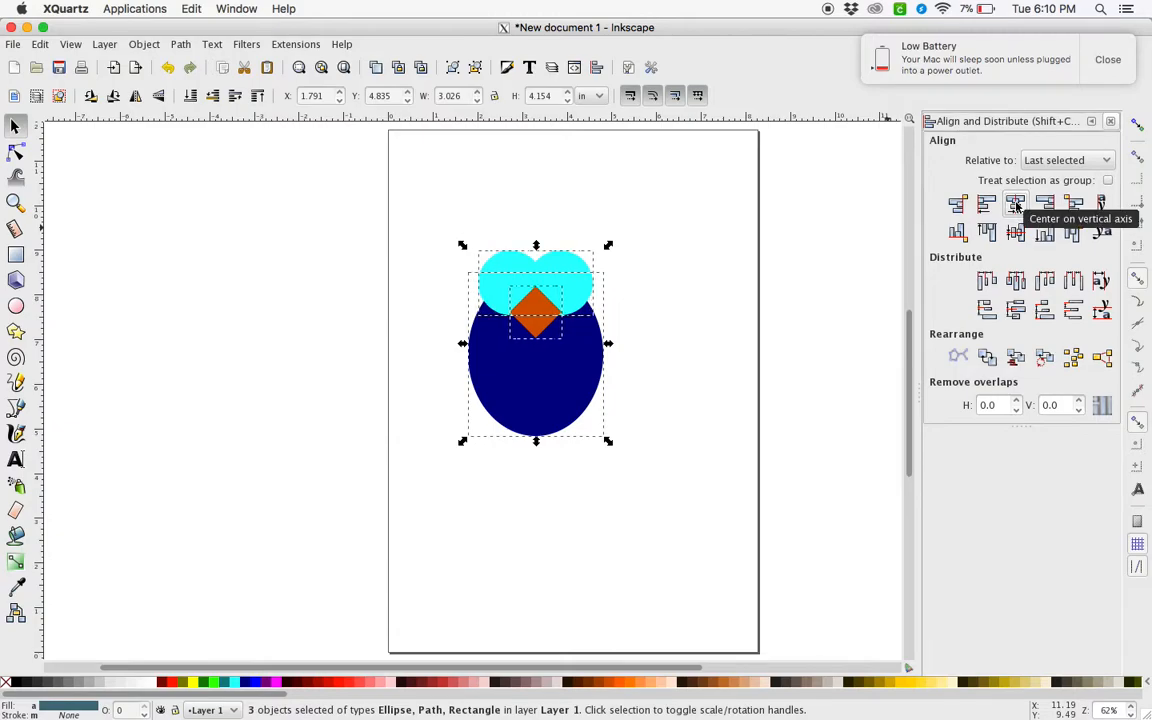
click(678, 300)
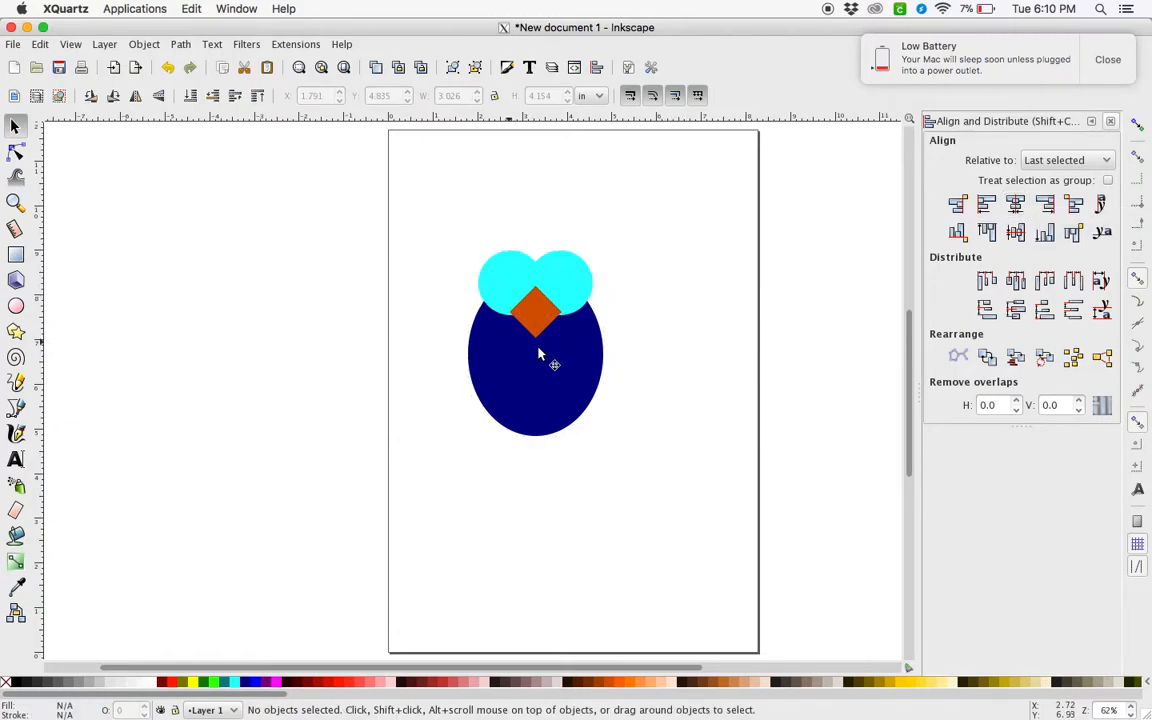
- Duplicate the navy ellipse and squash the copy from its upper edge to about 2.85 in high
click(577, 375)
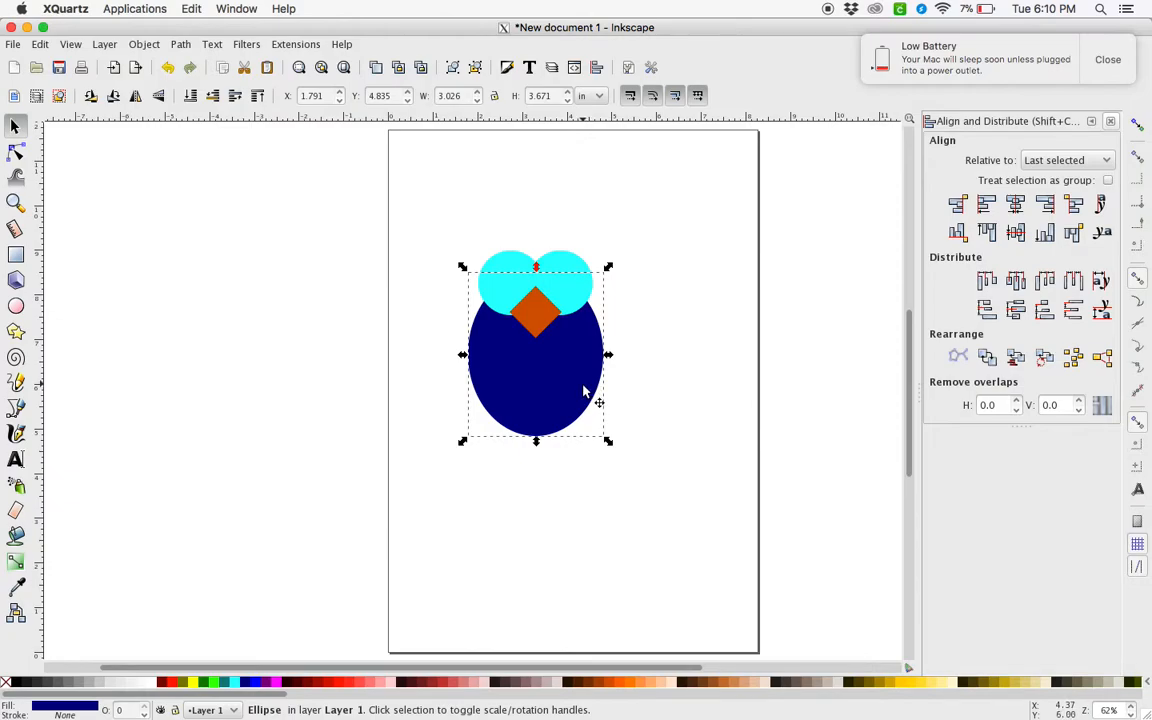
key(Home)
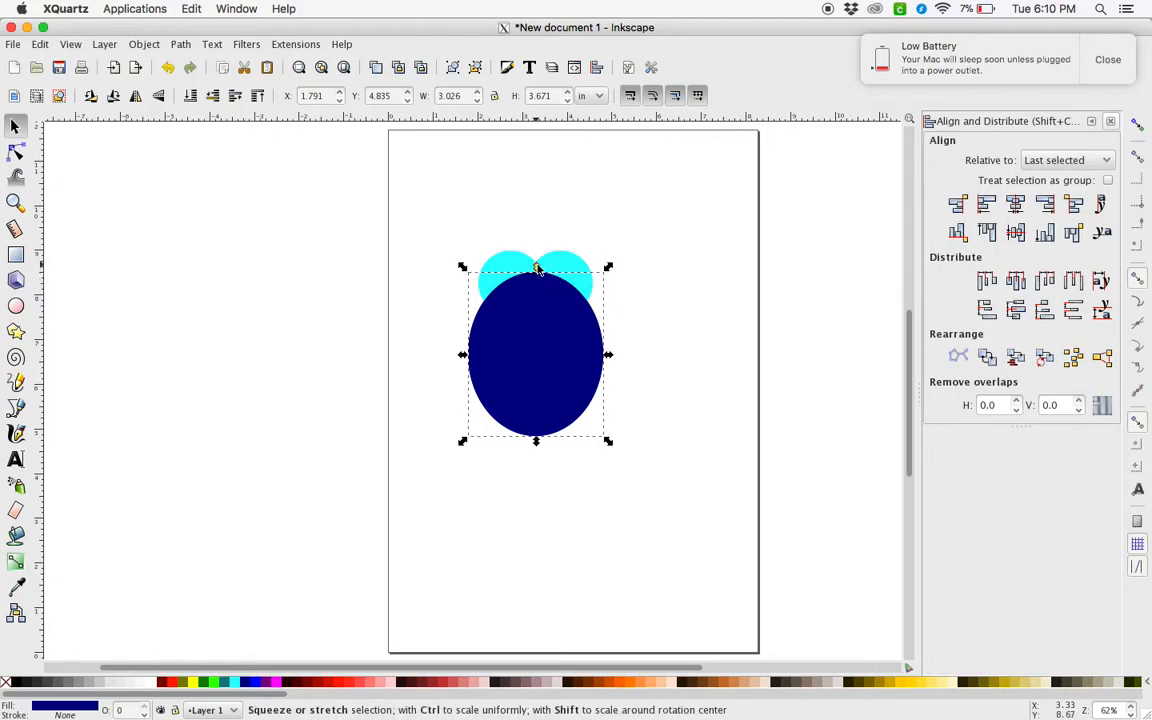
drag(536, 268, 541, 307)
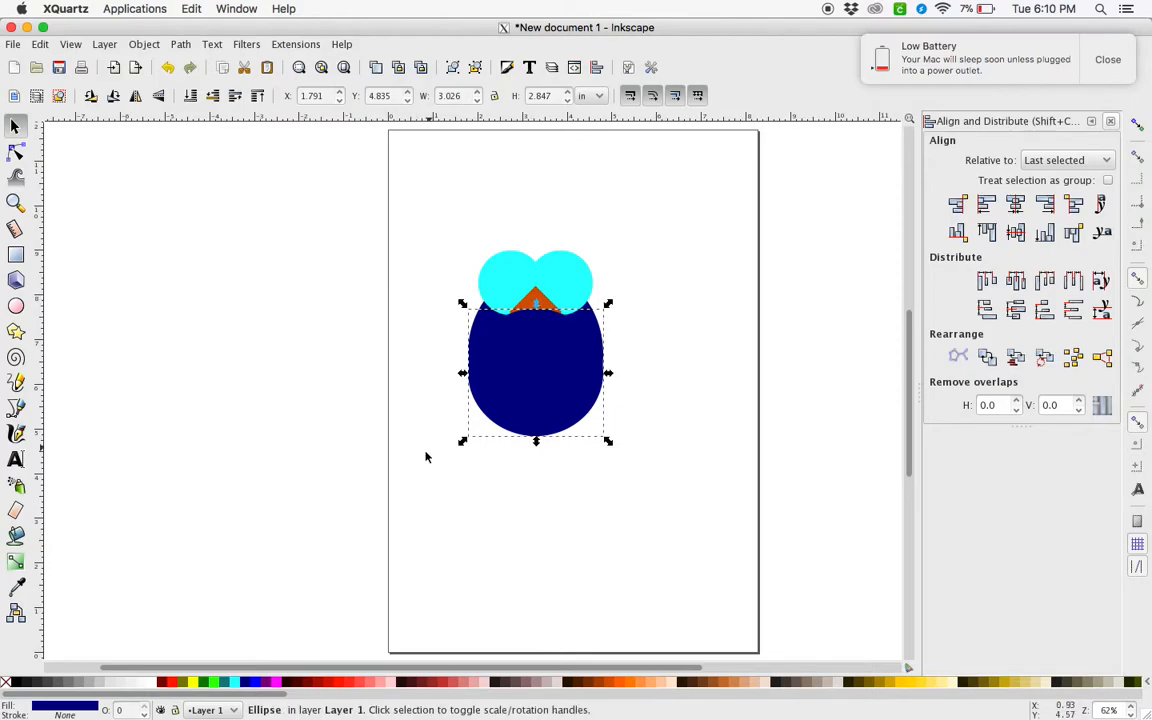
- Fill the shortened ellipse copy with teal and move it to about X 1.791, Y 4.942 in
click(229, 683)
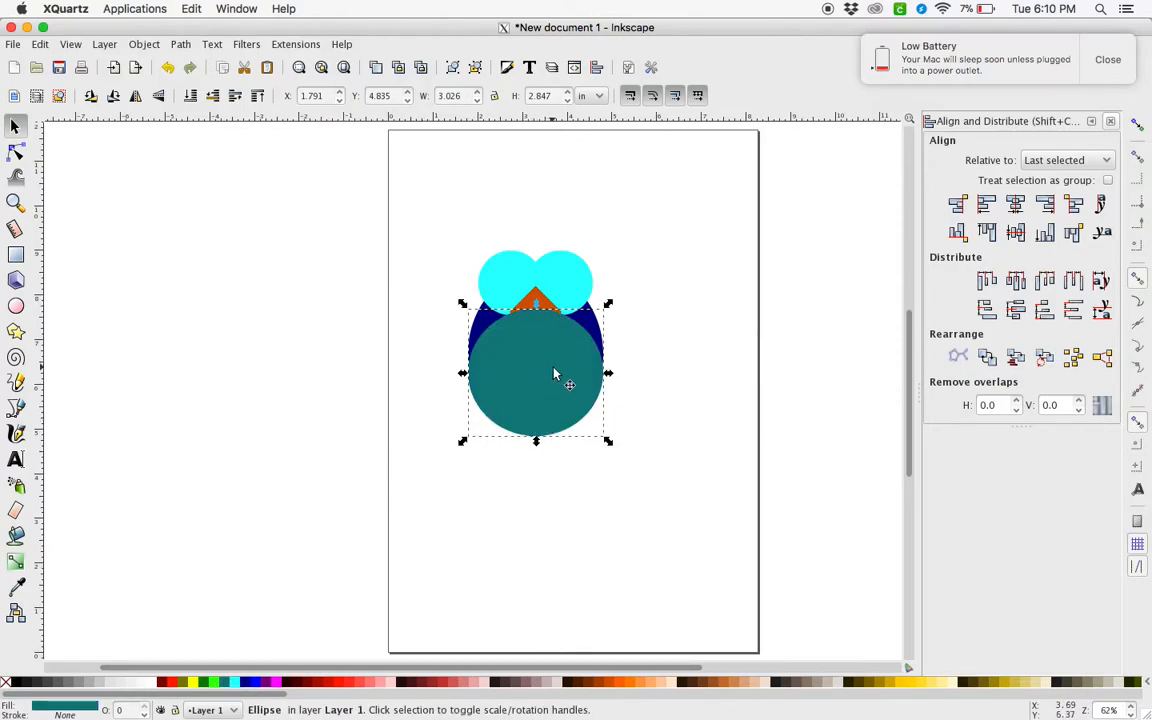
drag(554, 368, 552, 368)
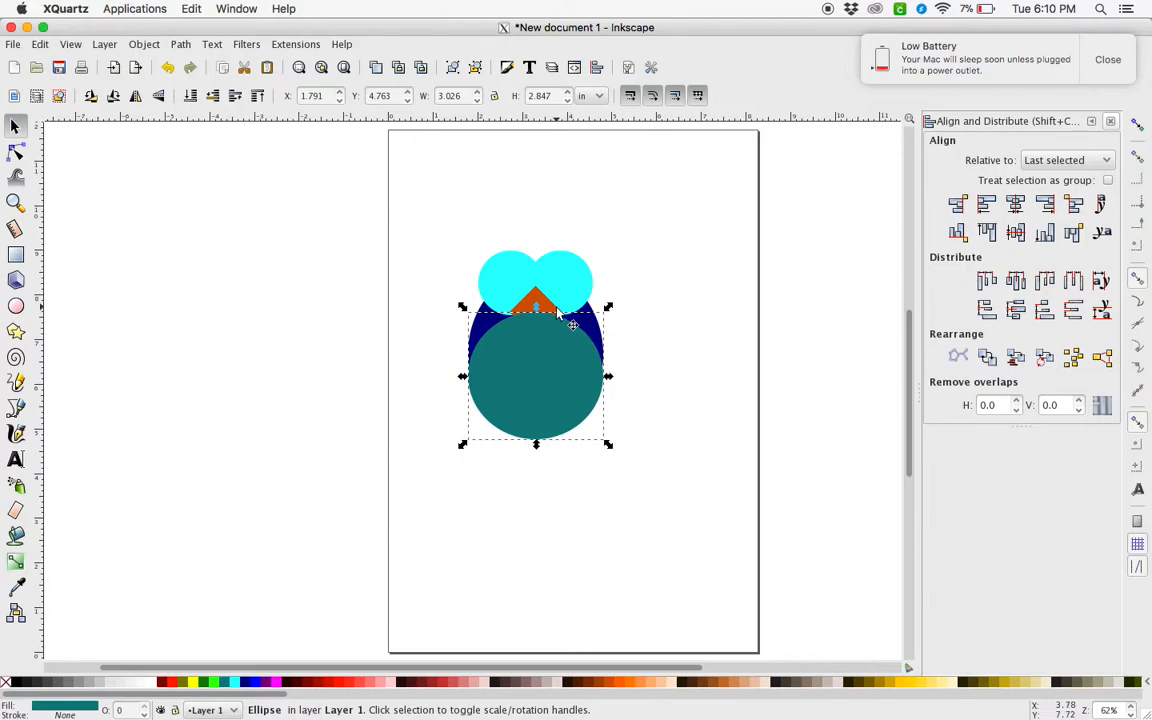
drag(546, 343, 548, 334)
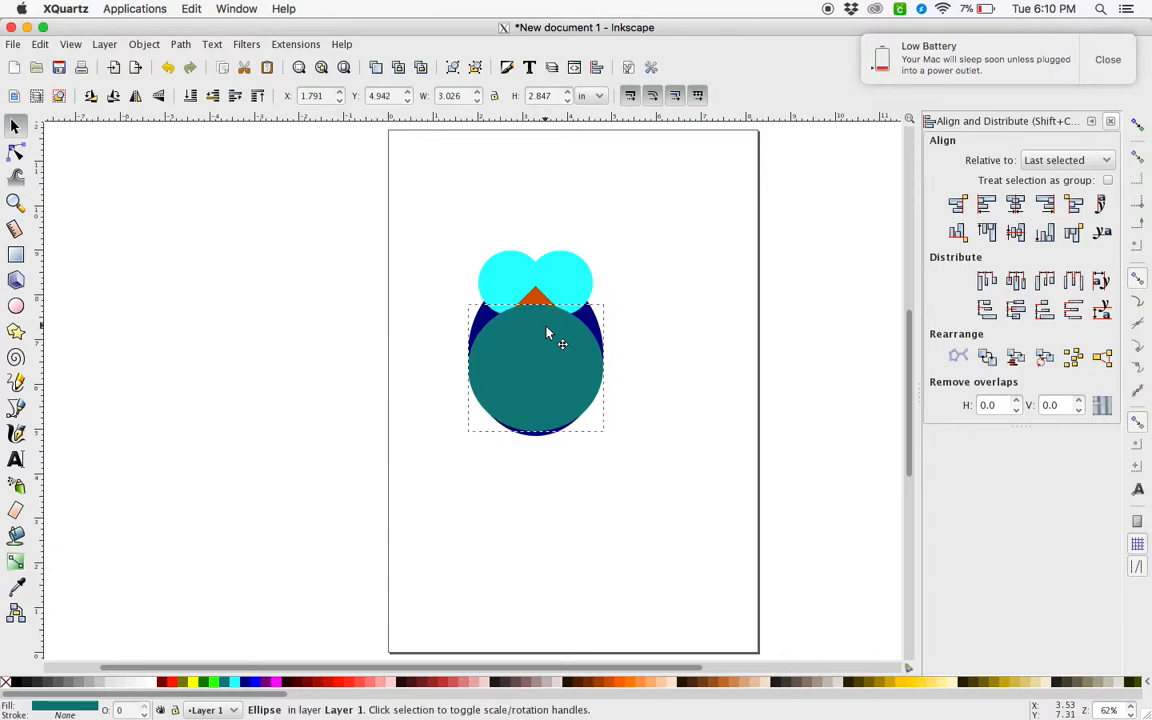
- Lower the teal ellipse two levels so it sits behind the orange diamond and the cyan shape, and clear the selection
click(144, 44)
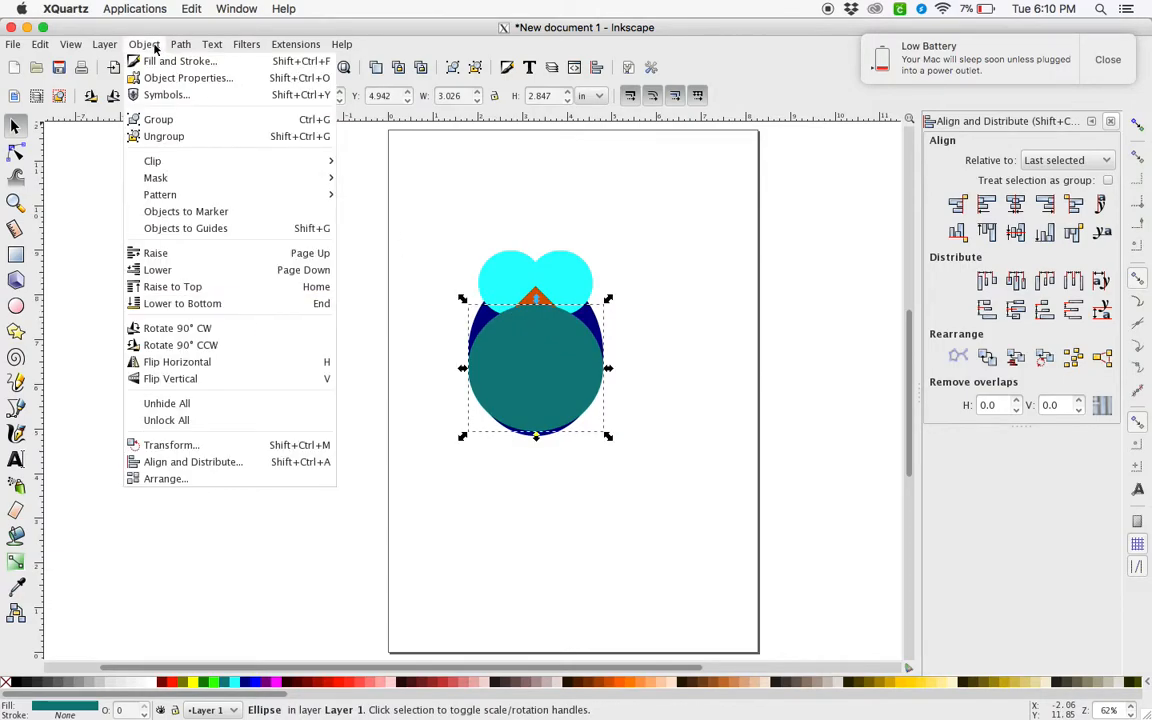
click(165, 266)
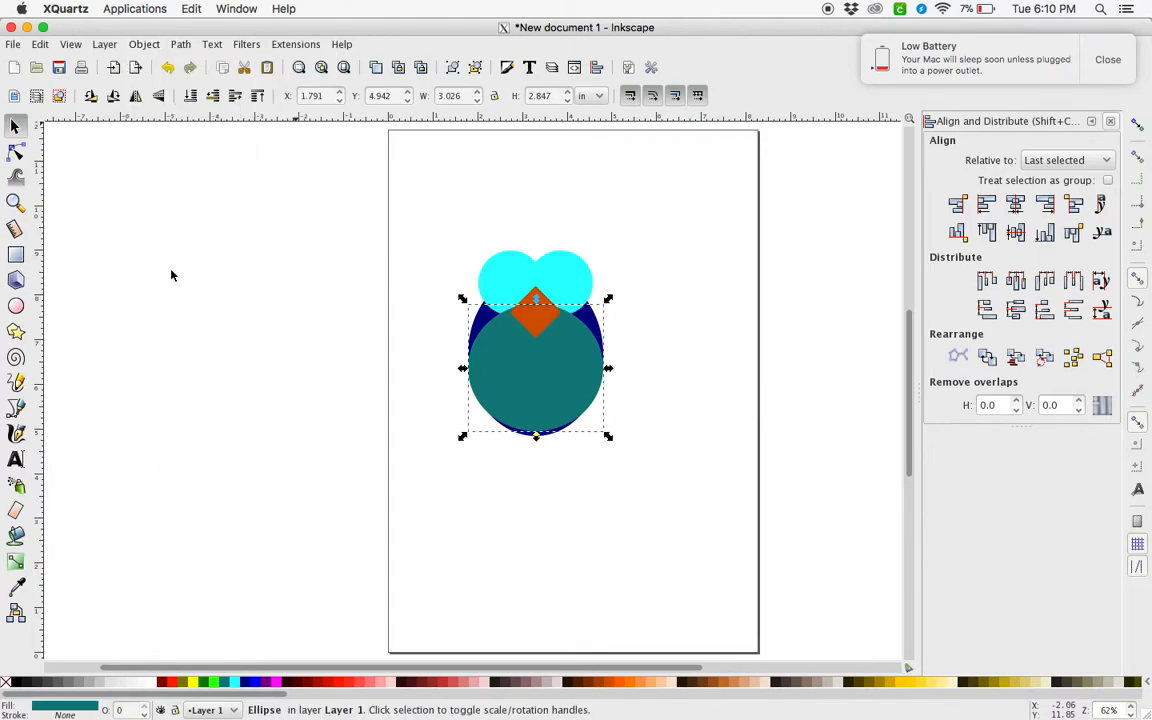
click(144, 44)
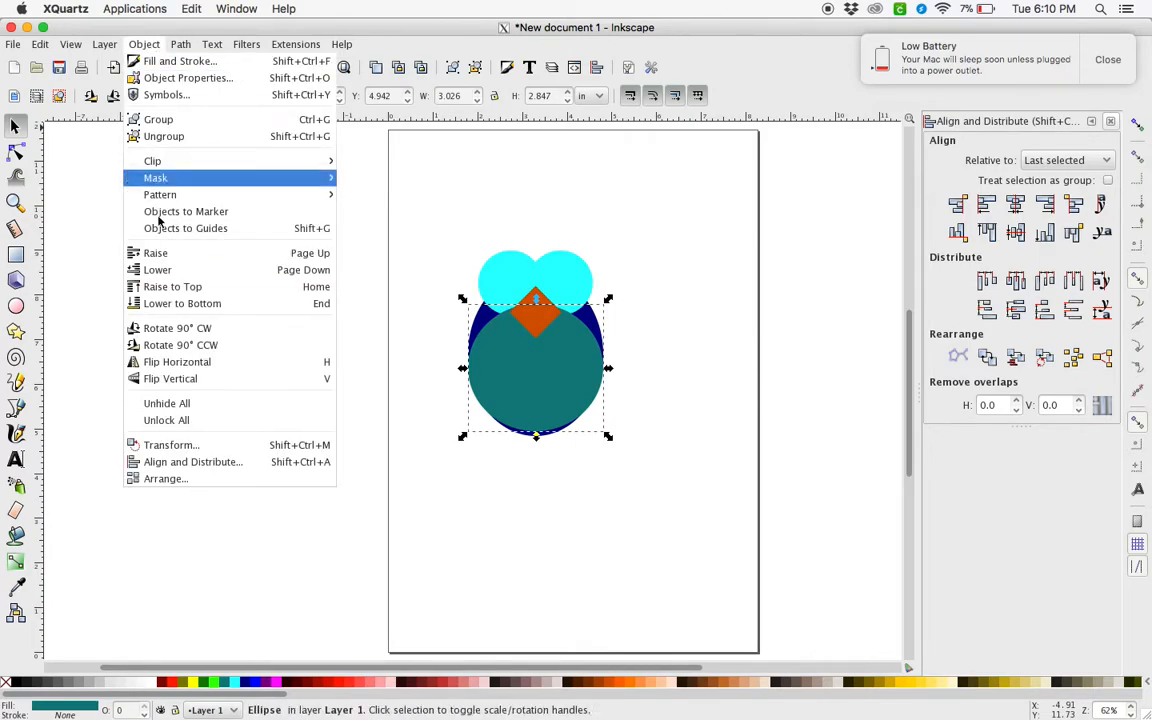
click(178, 270)
click(386, 404)
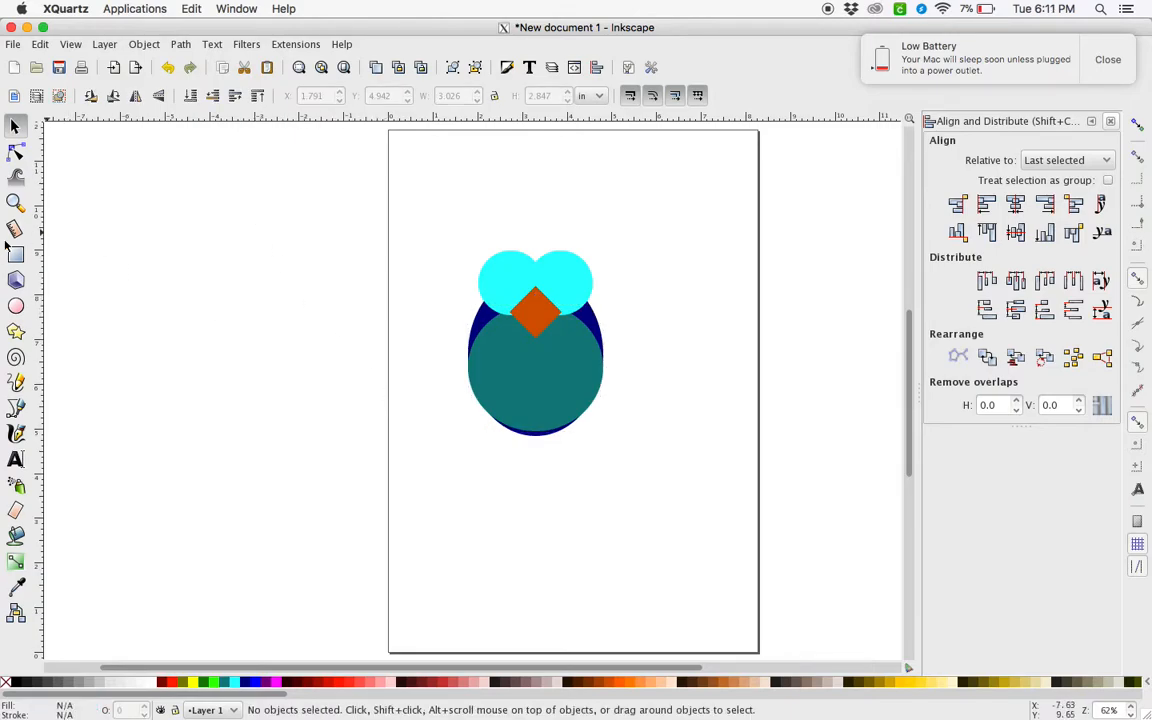
- Draw a small circle about 0.34 in wide above the cyan shape and fill it with black
click(16, 306)
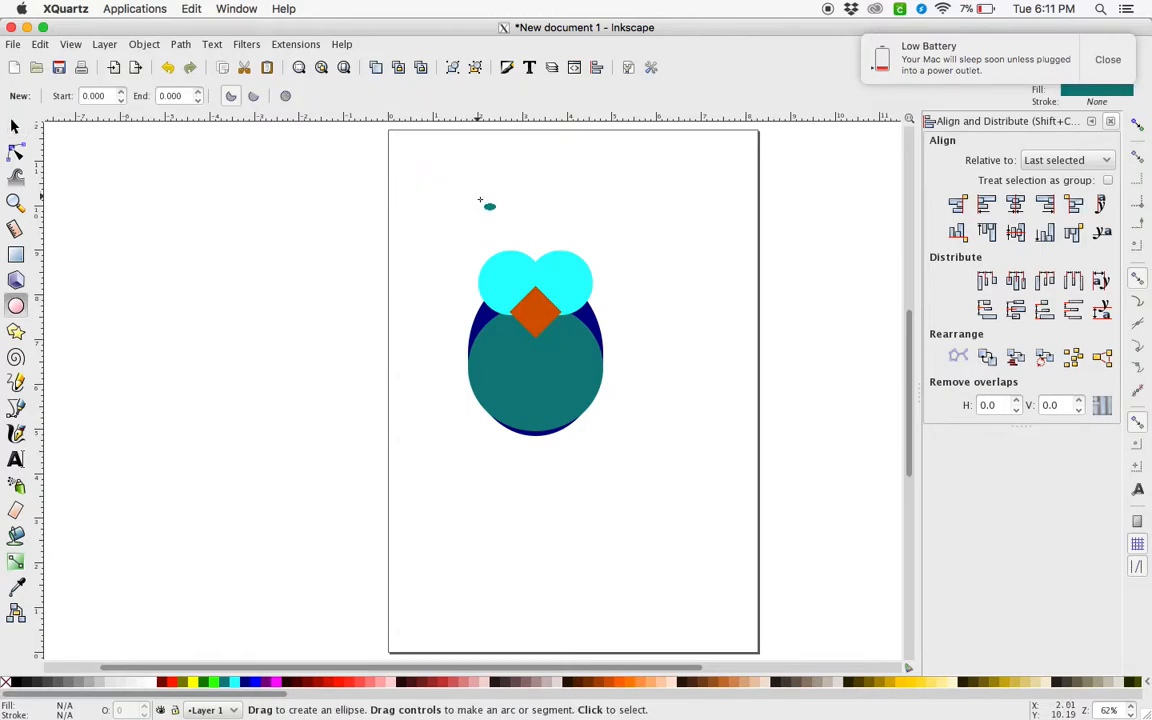
drag(482, 204, 497, 219)
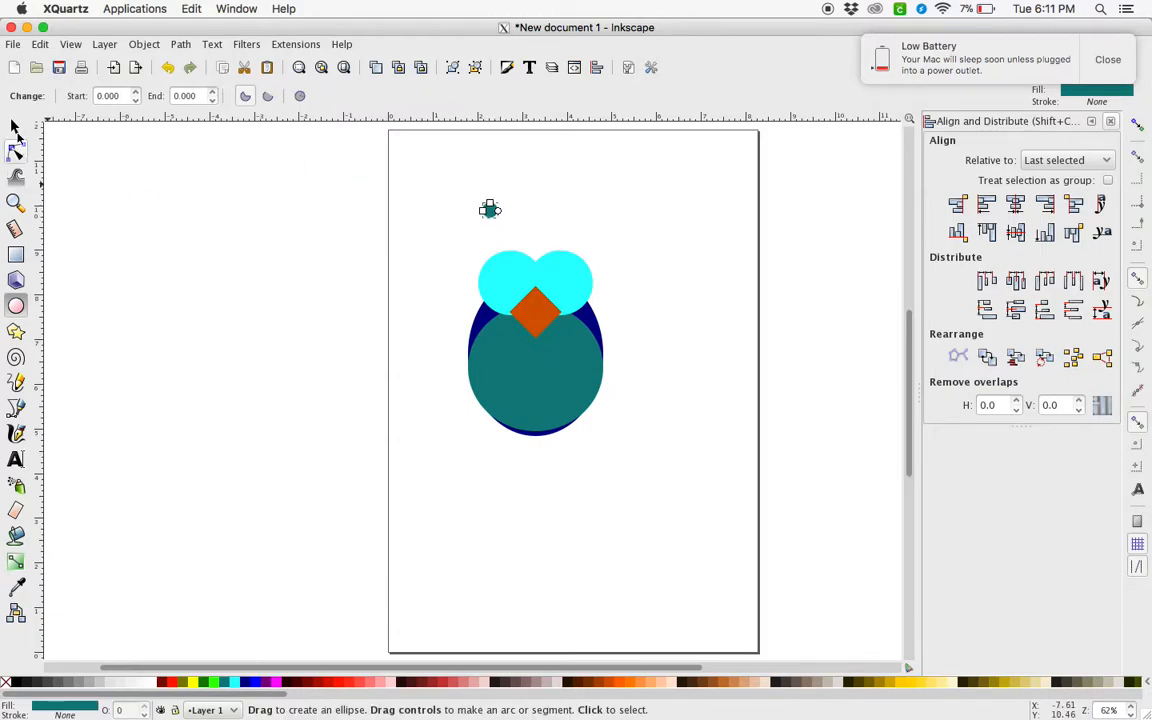
click(16, 128)
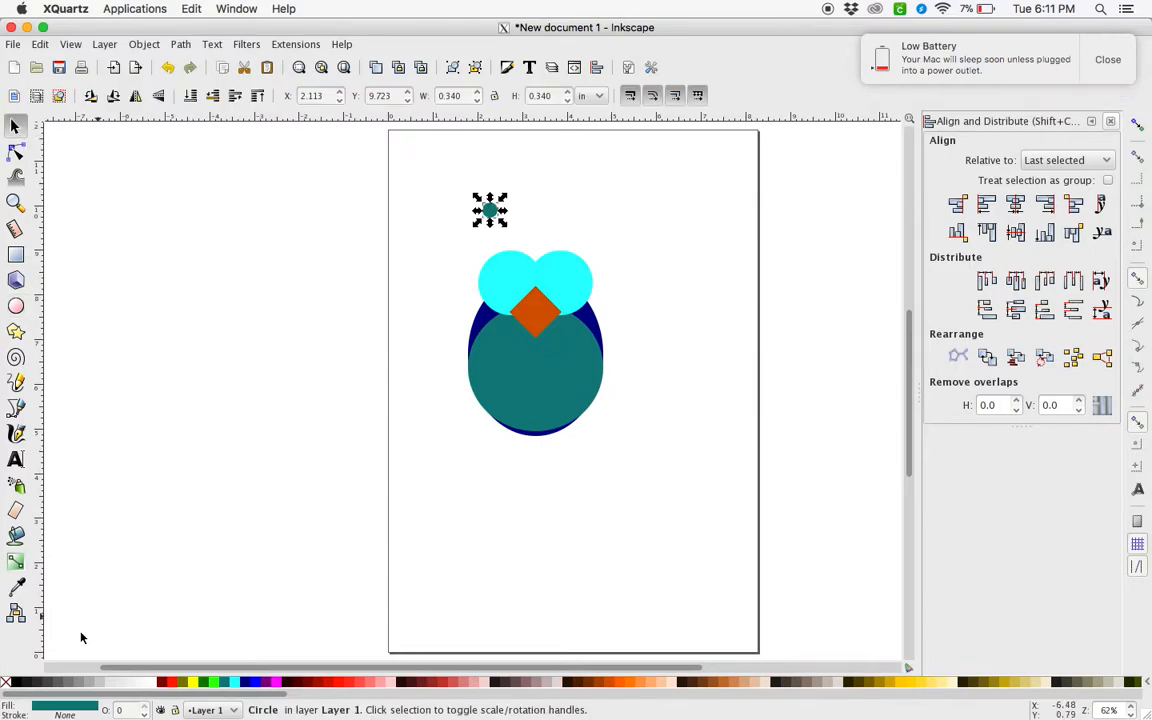
click(17, 686)
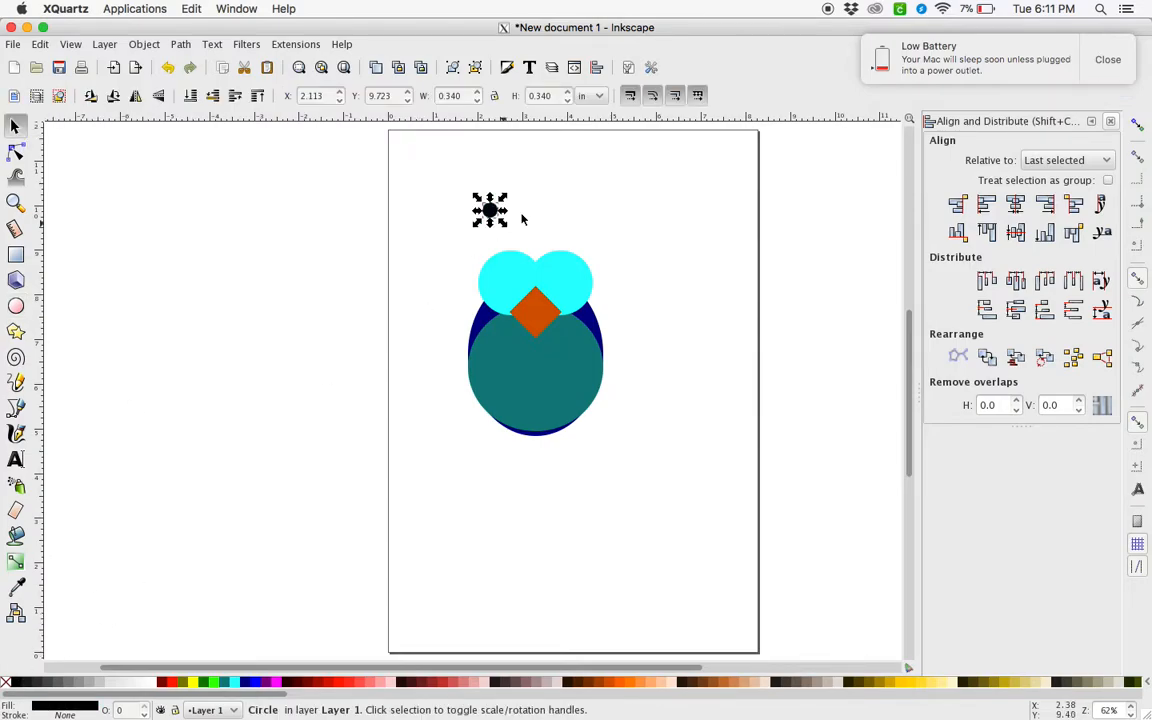
- Move the black circle onto the left cyan eye and place a duplicate on the right one, at about X 3.635, Y 8.076 in
drag(492, 208, 510, 284)
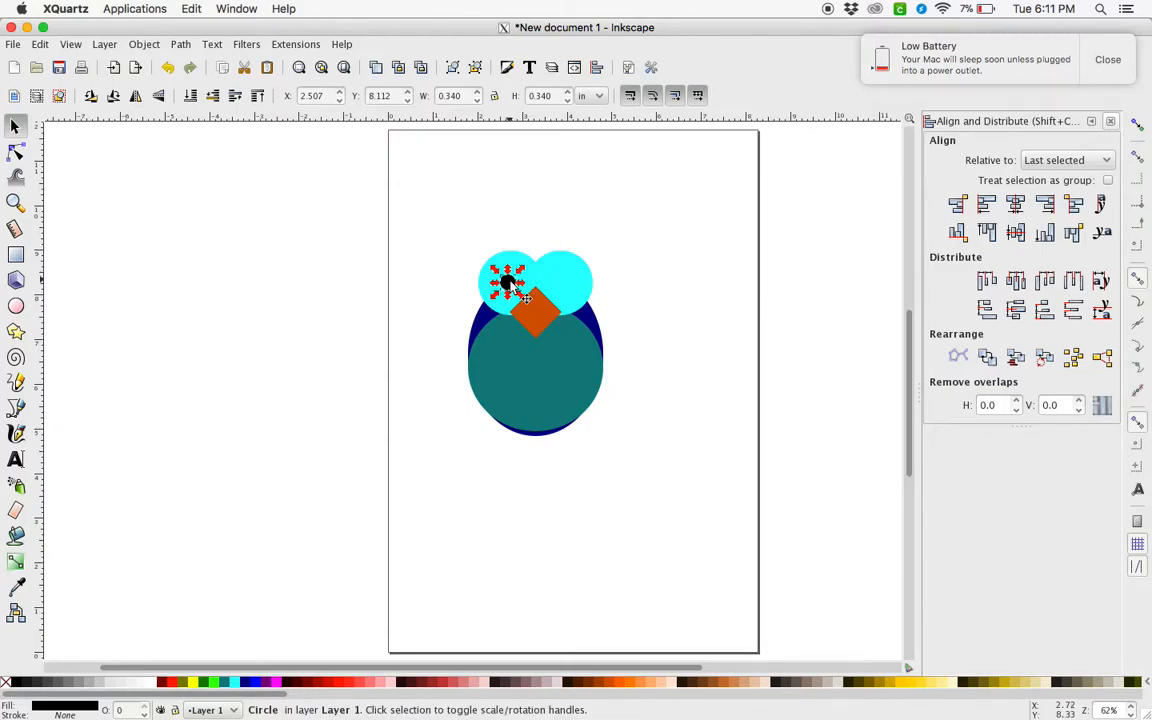
drag(506, 281, 565, 287)
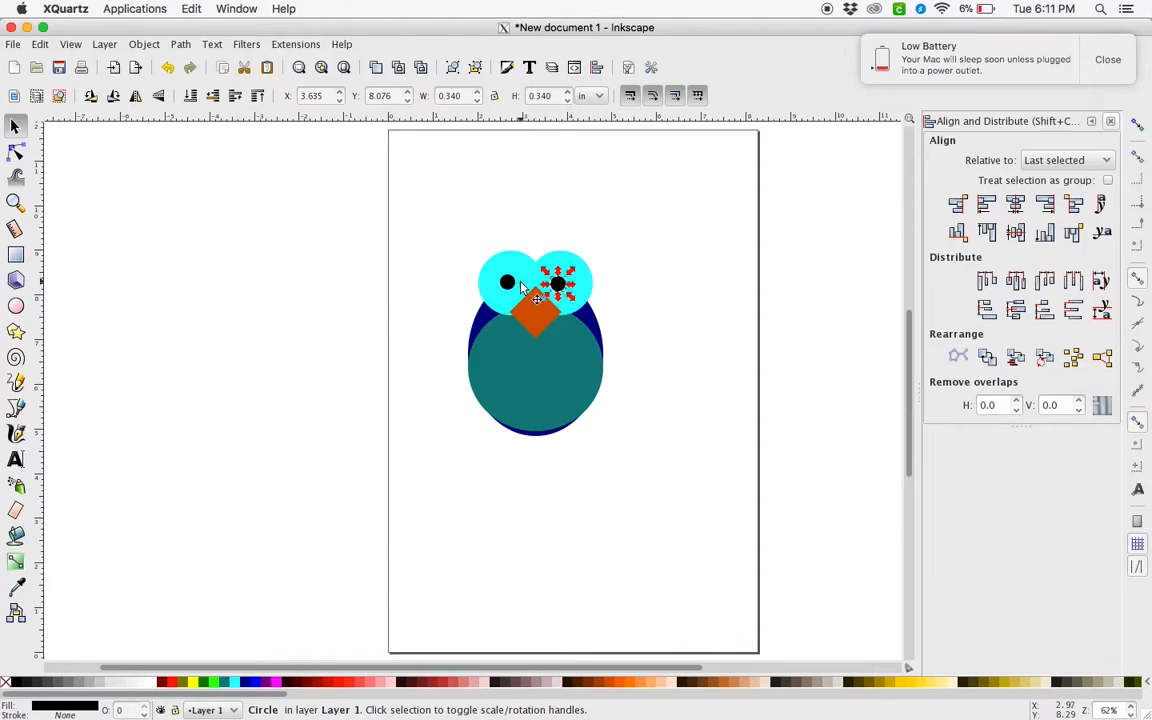
- Select the two black pupils together and group them
key(shift)
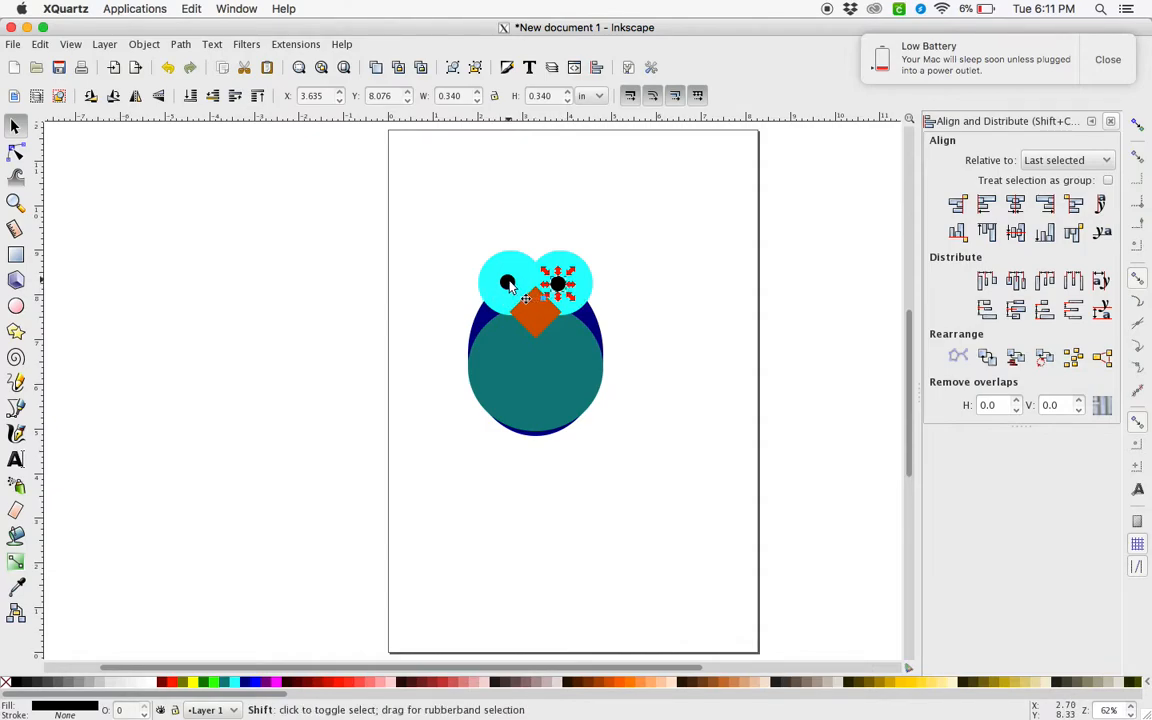
shift+click(509, 285)
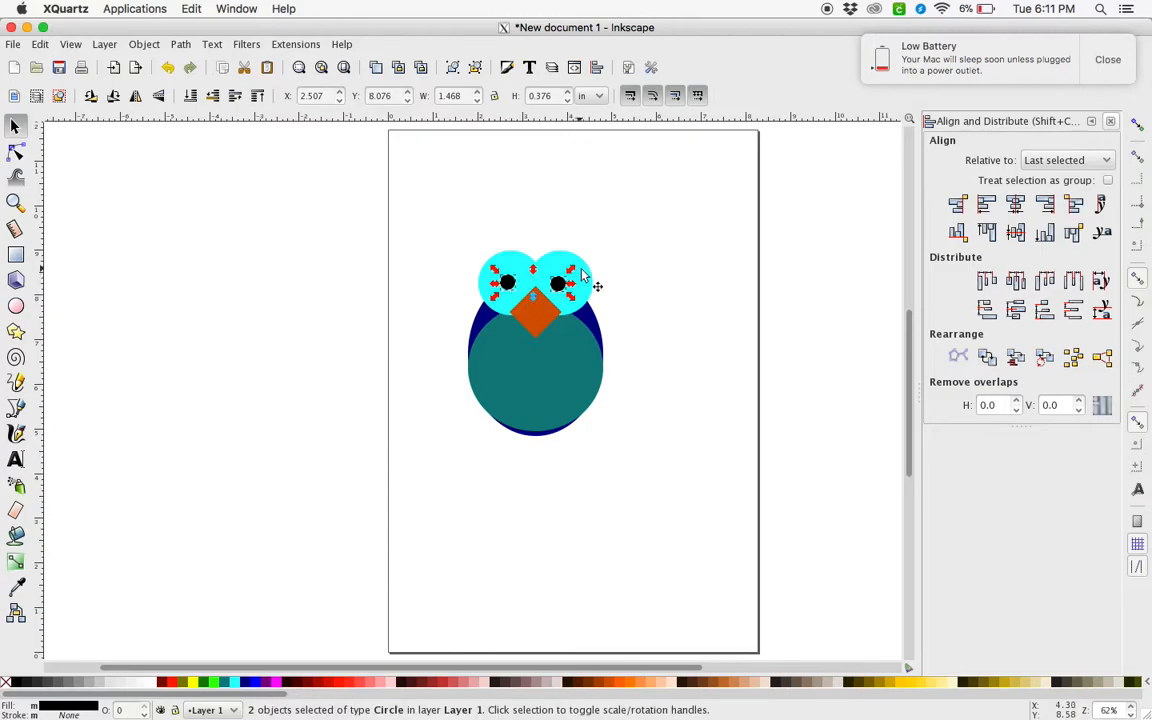
click(617, 265)
click(563, 286)
shift+click(507, 282)
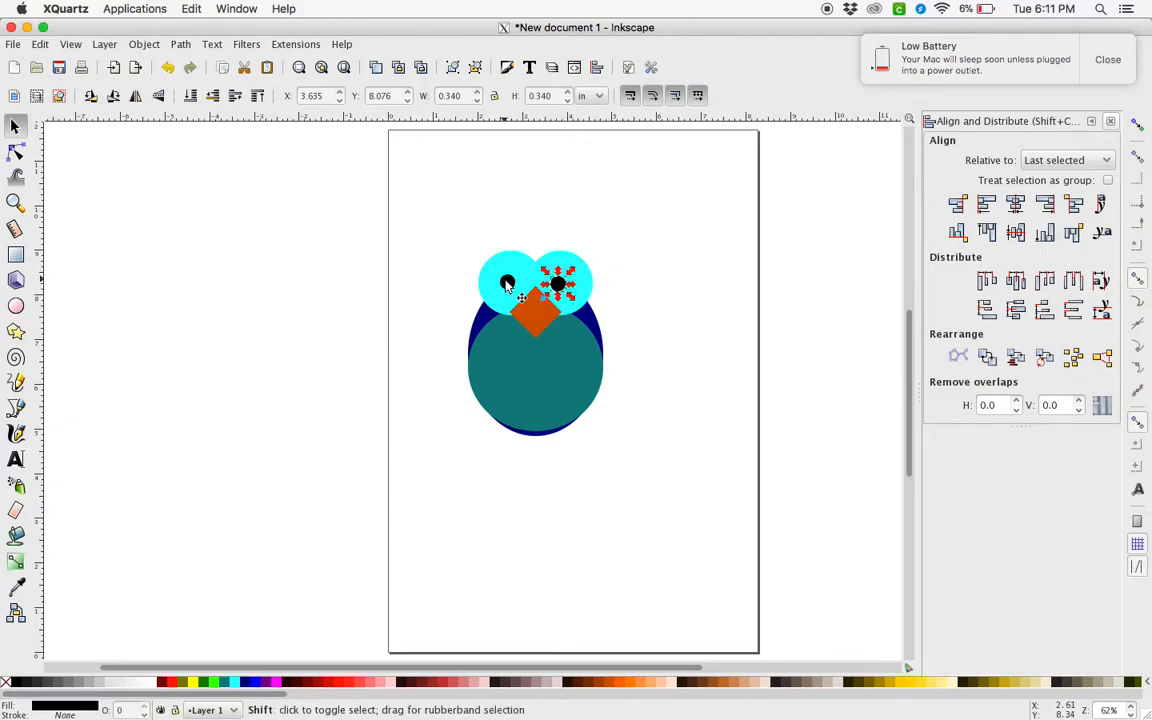
click(145, 44)
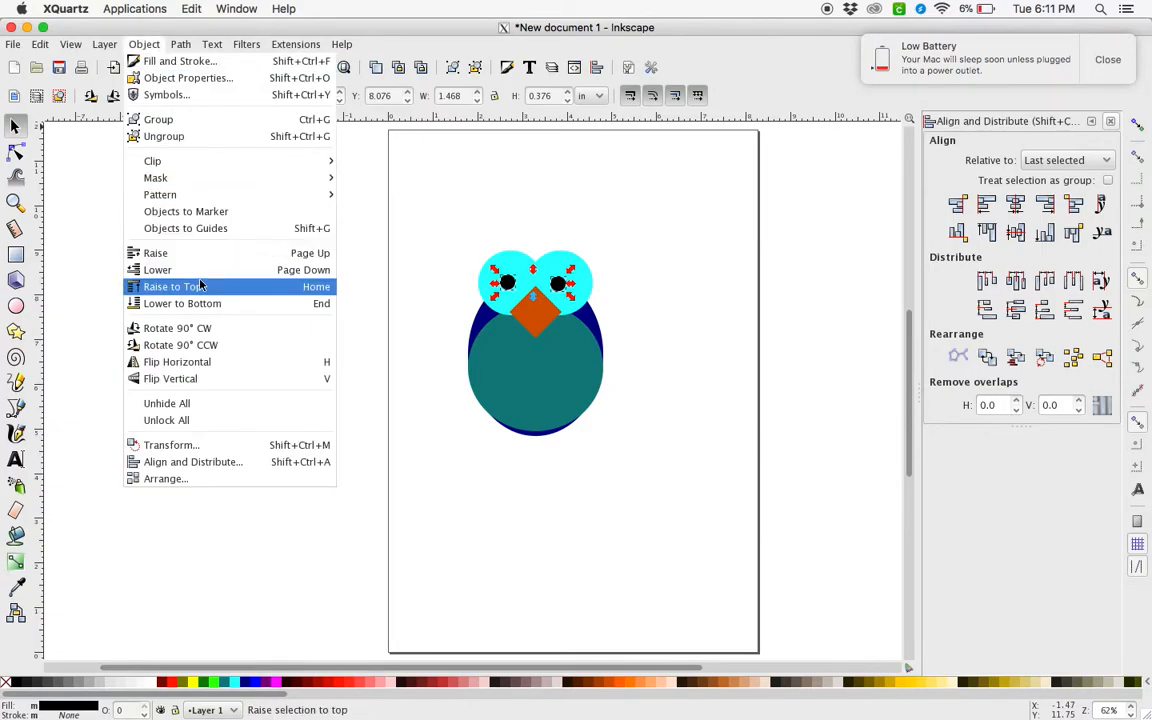
click(182, 120)
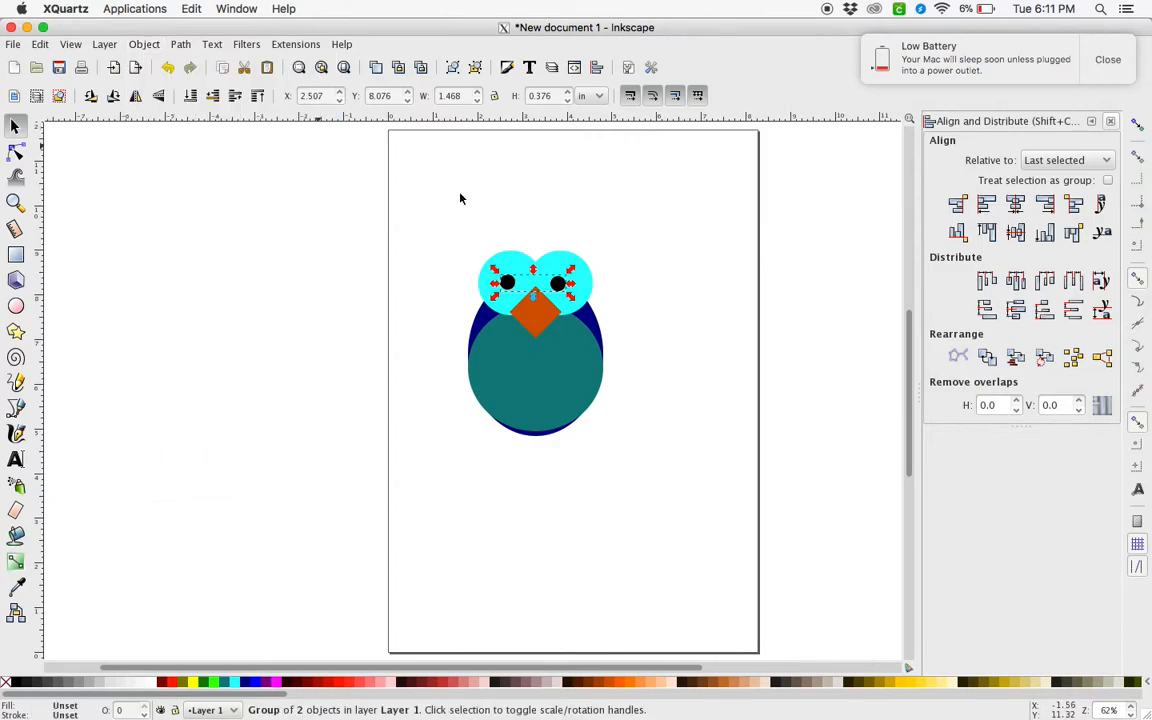
- Centre the pupil group horizontally on the cyan eye shape and clear the selection
shift+click(585, 285)
click(1016, 207)
click(685, 353)
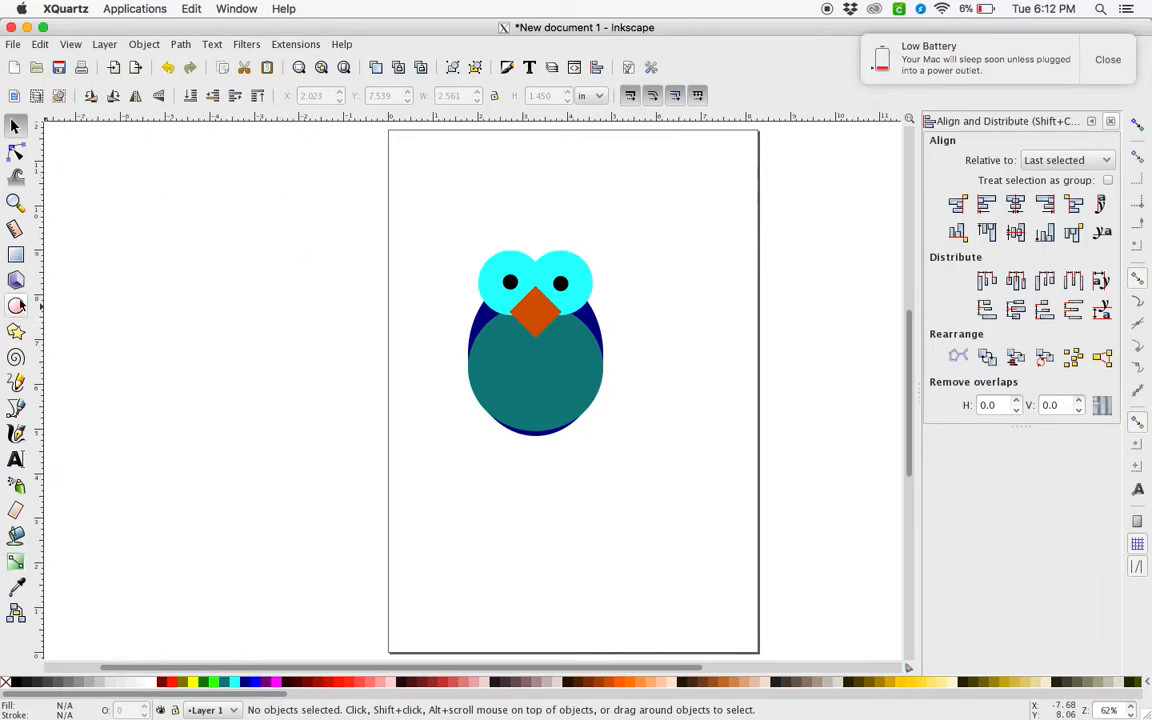
- Draw a narrow upright rectangle about 0.36 by 1.06 in below the body's left side and fill it with yellow
click(15, 256)
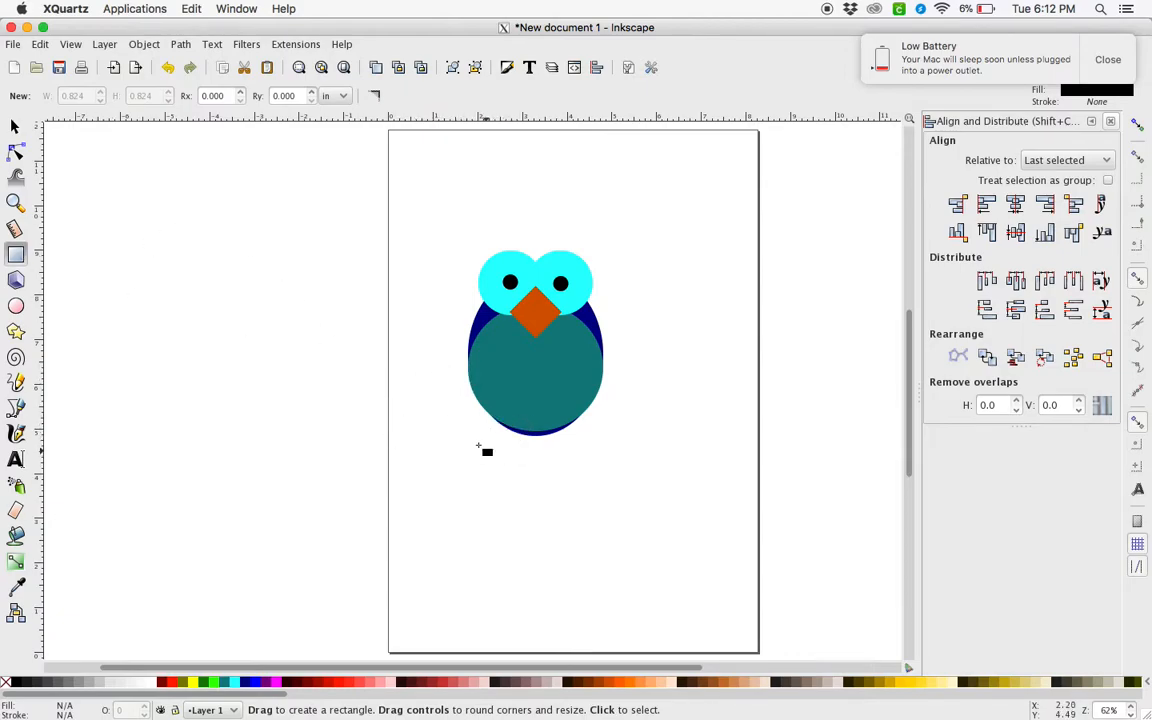
drag(469, 437, 486, 484)
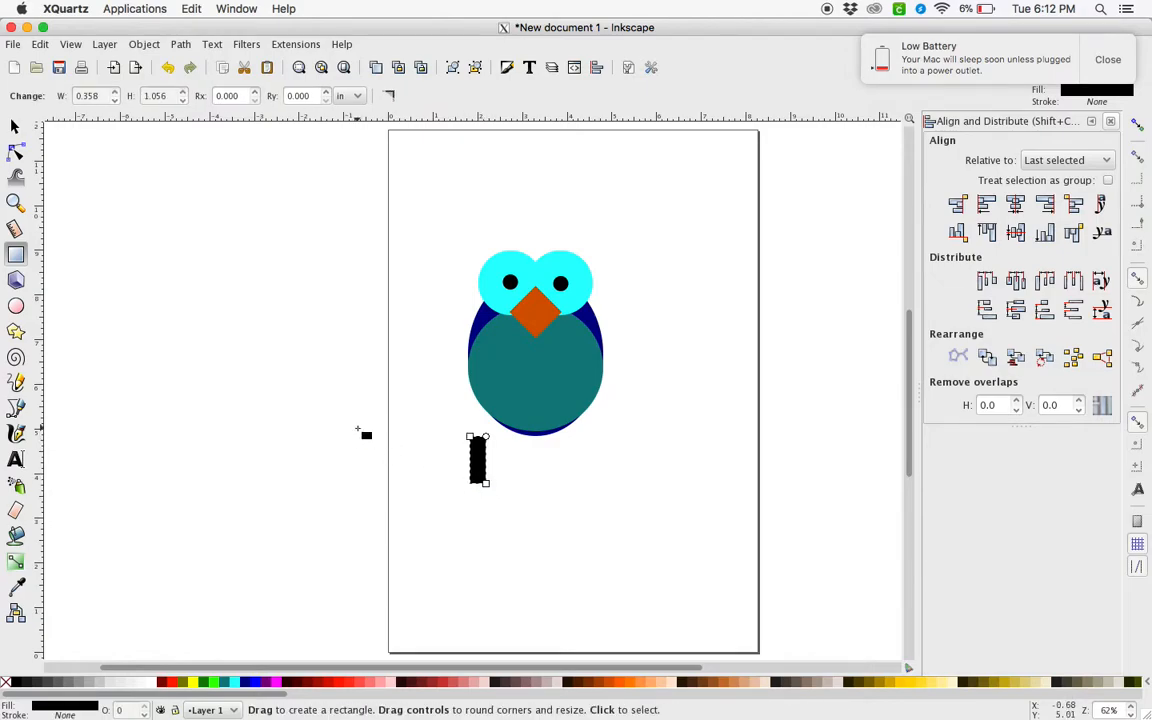
click(194, 683)
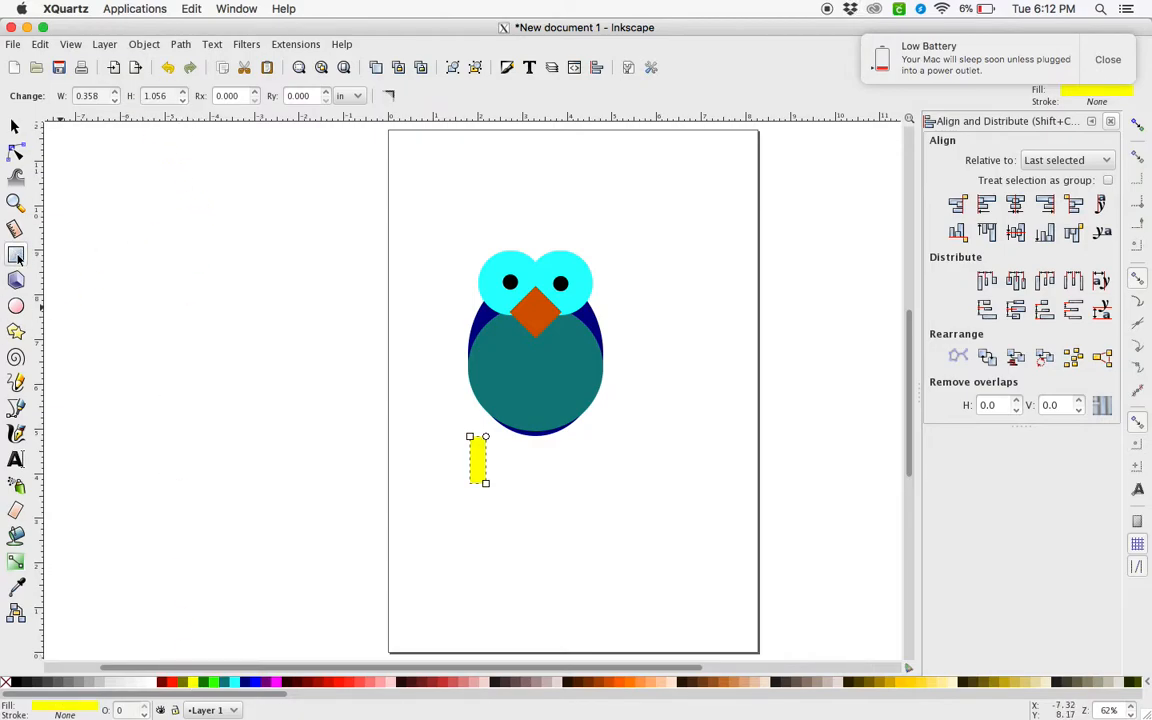
- Round the yellow rectangle's corners with a horizontal radius of 0.300 in
click(255, 92)
click(255, 92)
click(255, 92)
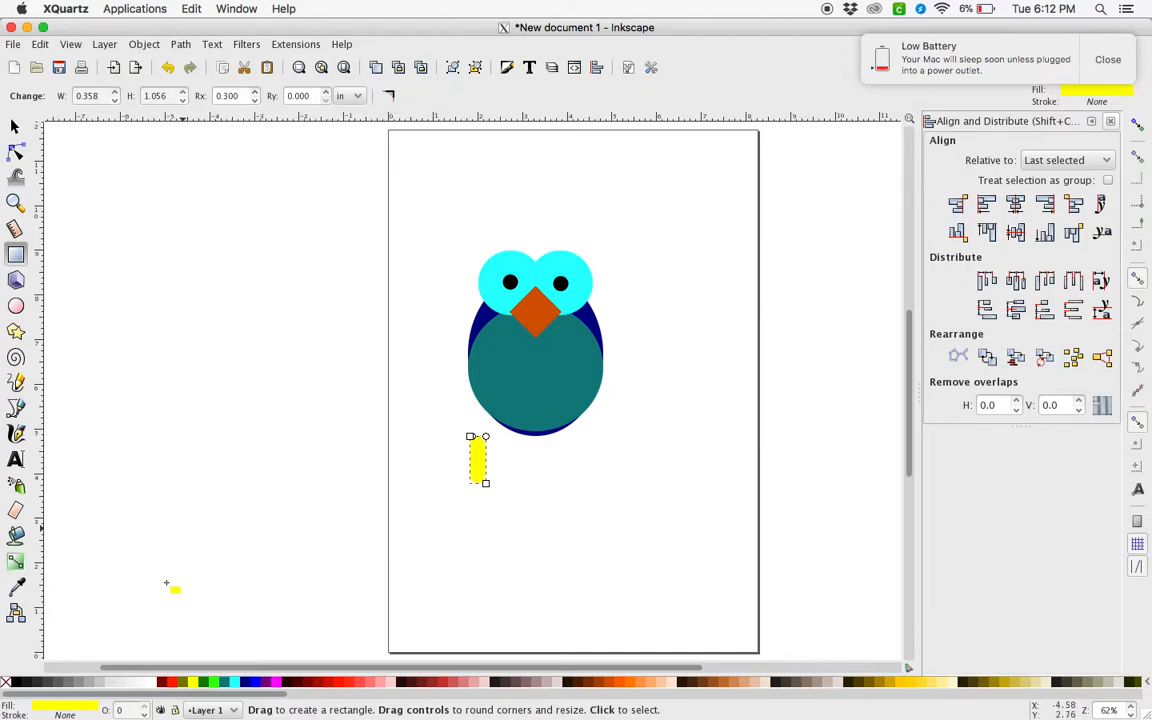
- Move the yellow rectangle onto the body's lower left edge as a leg, at about X 2.579, Y 4.387 in
click(14, 125)
drag(483, 468, 510, 432)
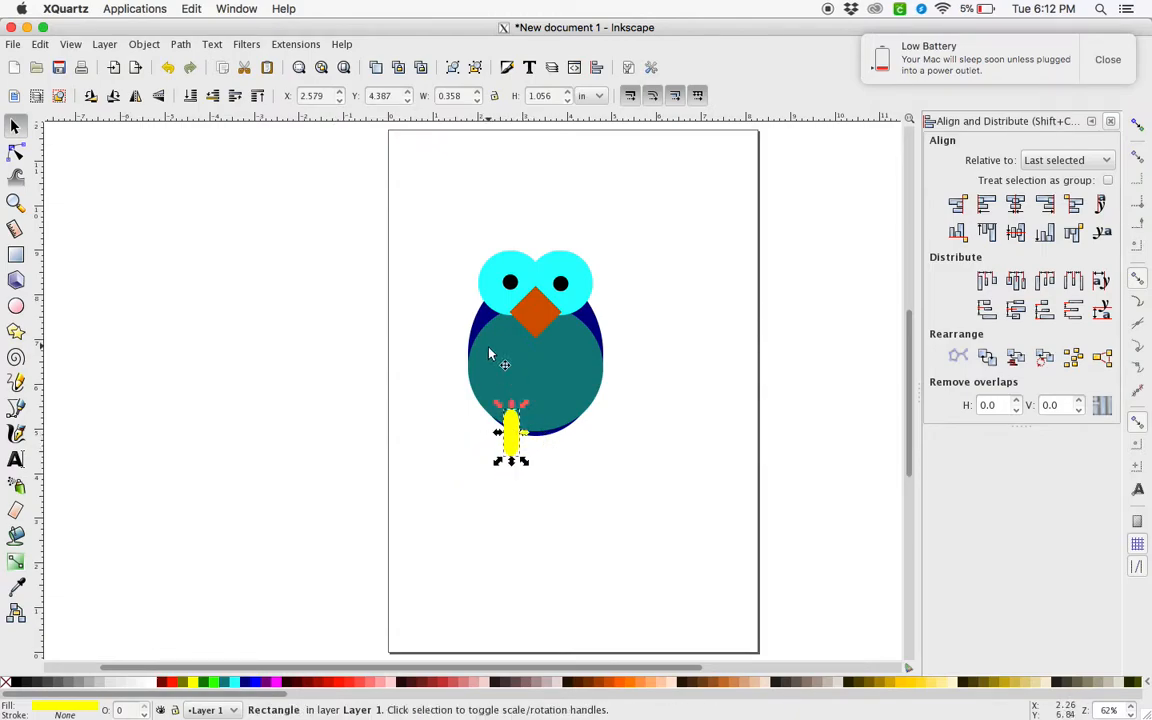
key(plus)
key(plus)
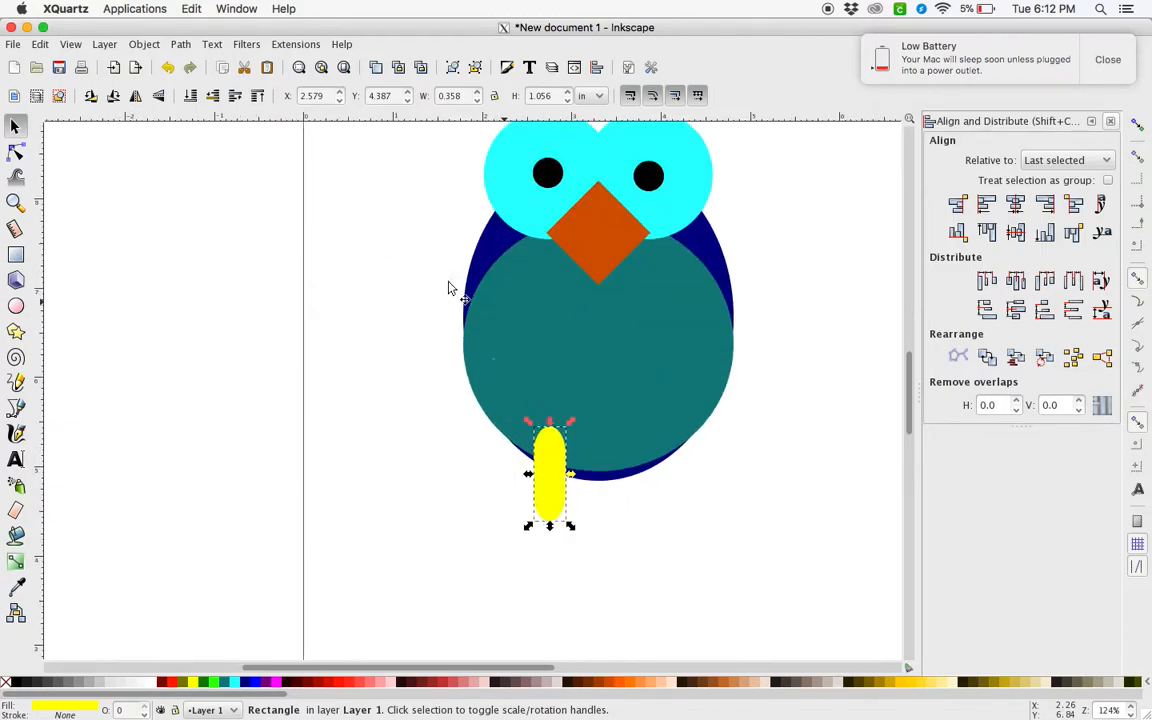
- Set the yellow leg's horizontal corner radius to 0.100 in and clear the selection
click(548, 455)
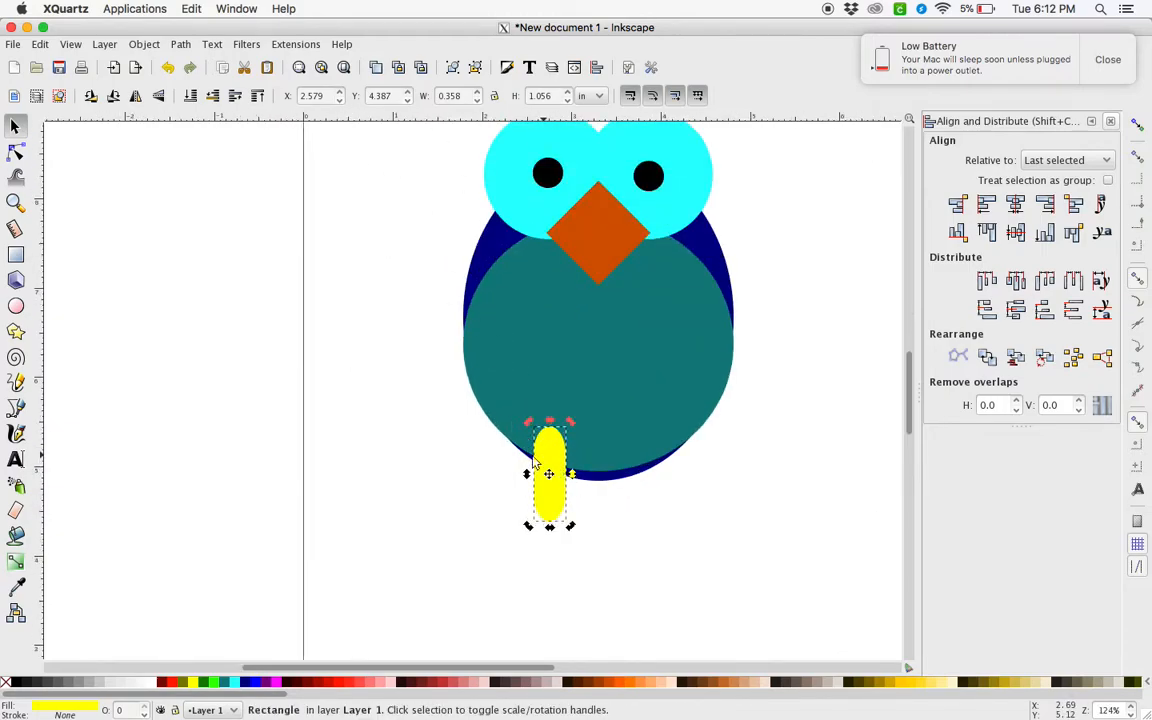
click(15, 254)
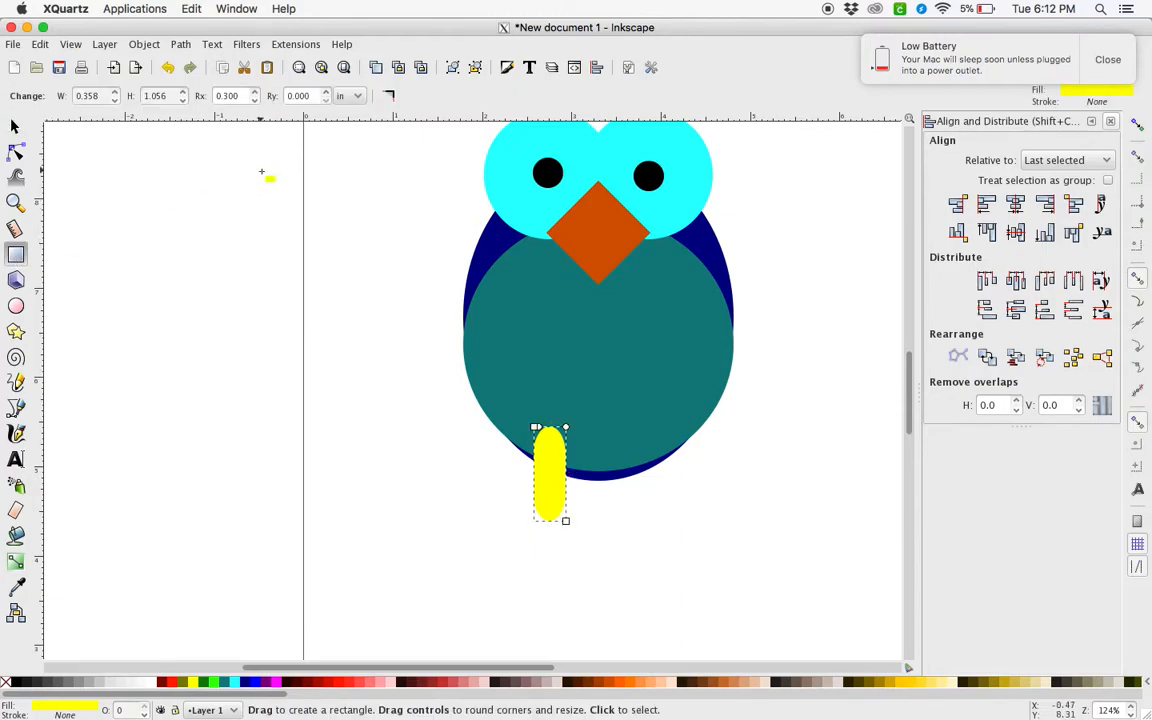
click(255, 100)
click(15, 126)
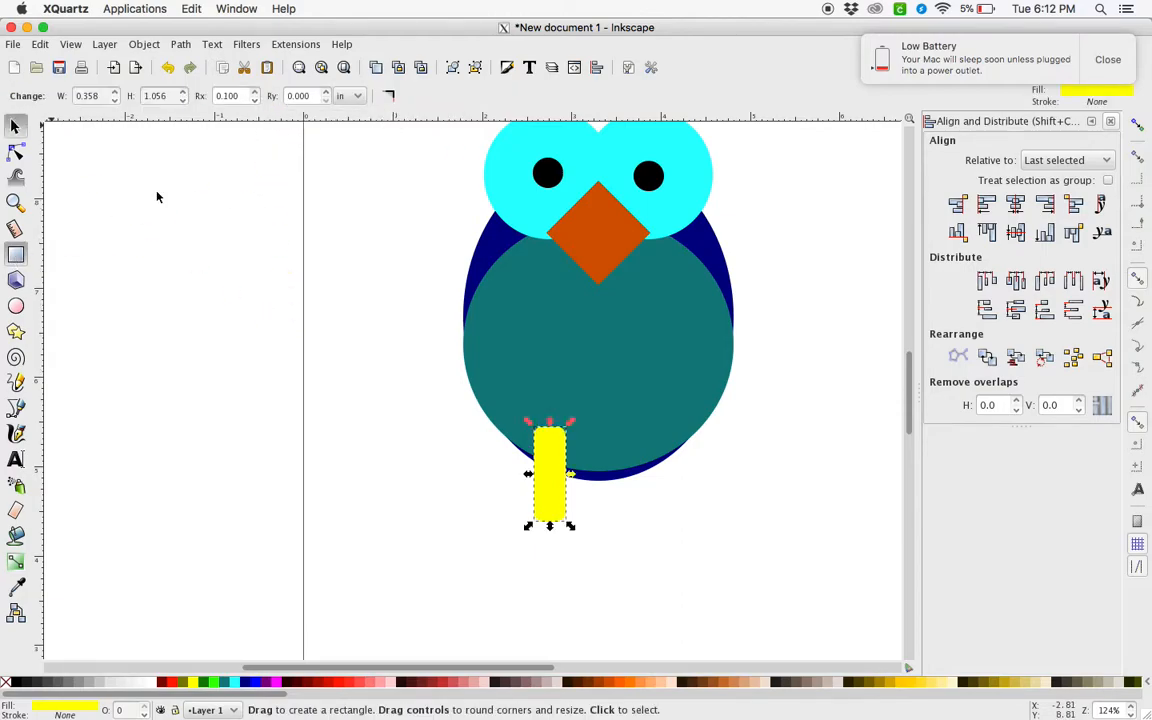
click(333, 327)
- Duplicate the yellow leg and place the copy level with it on the body's right side, at about X 3.554, Y 4.387 in
click(557, 480)
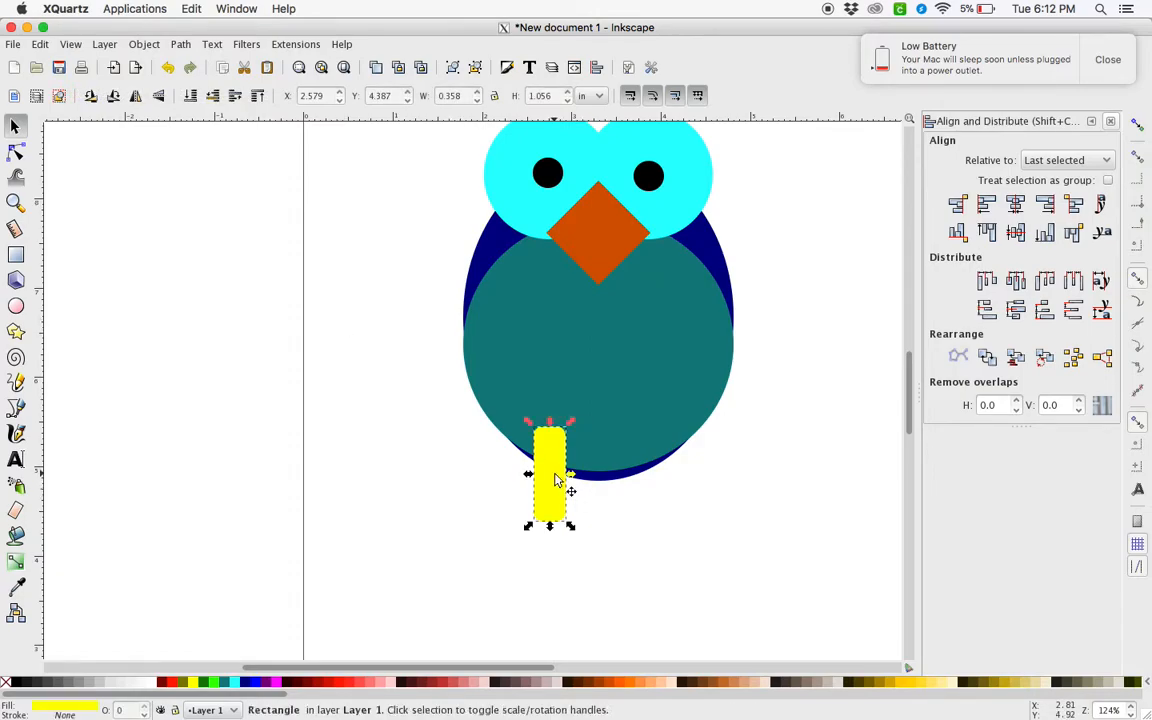
key(ctrl+d)
drag(557, 480, 643, 478)
click(643, 478)
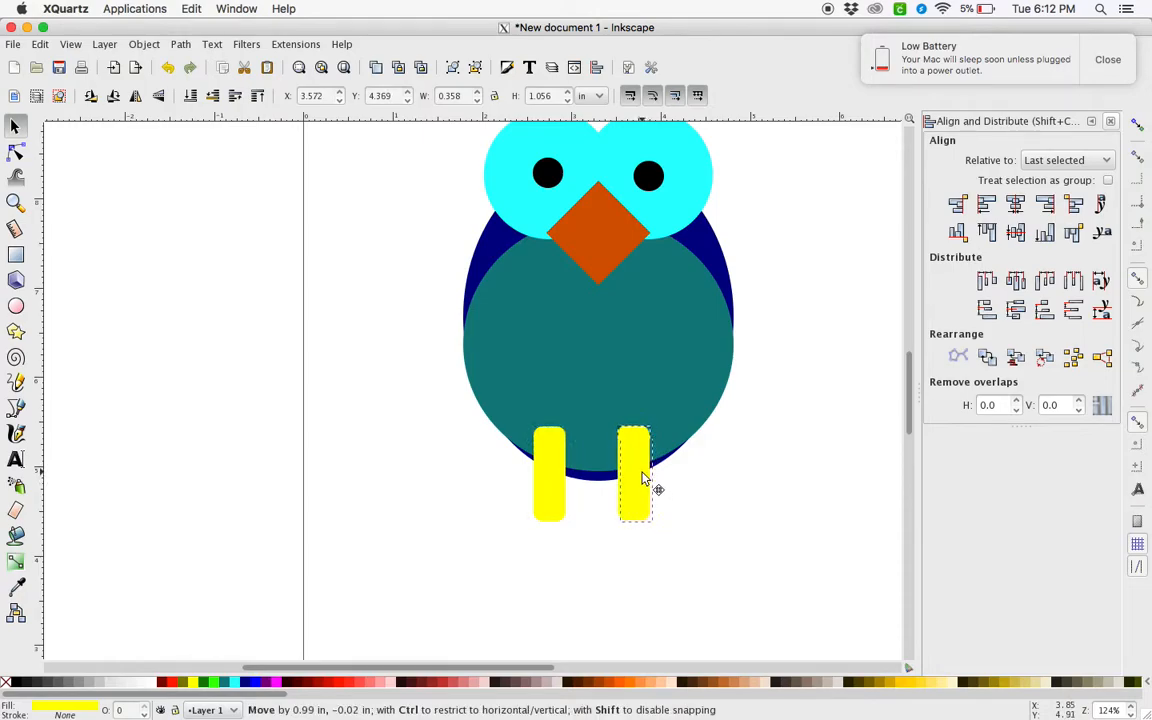
mouse_move(643, 478)
mouse_down()
mouse_move(658, 478)
mouse_move(583, 470)
mouse_move(660, 470)
mouse_move(636, 462)
mouse_move(649, 468)
mouse_up()
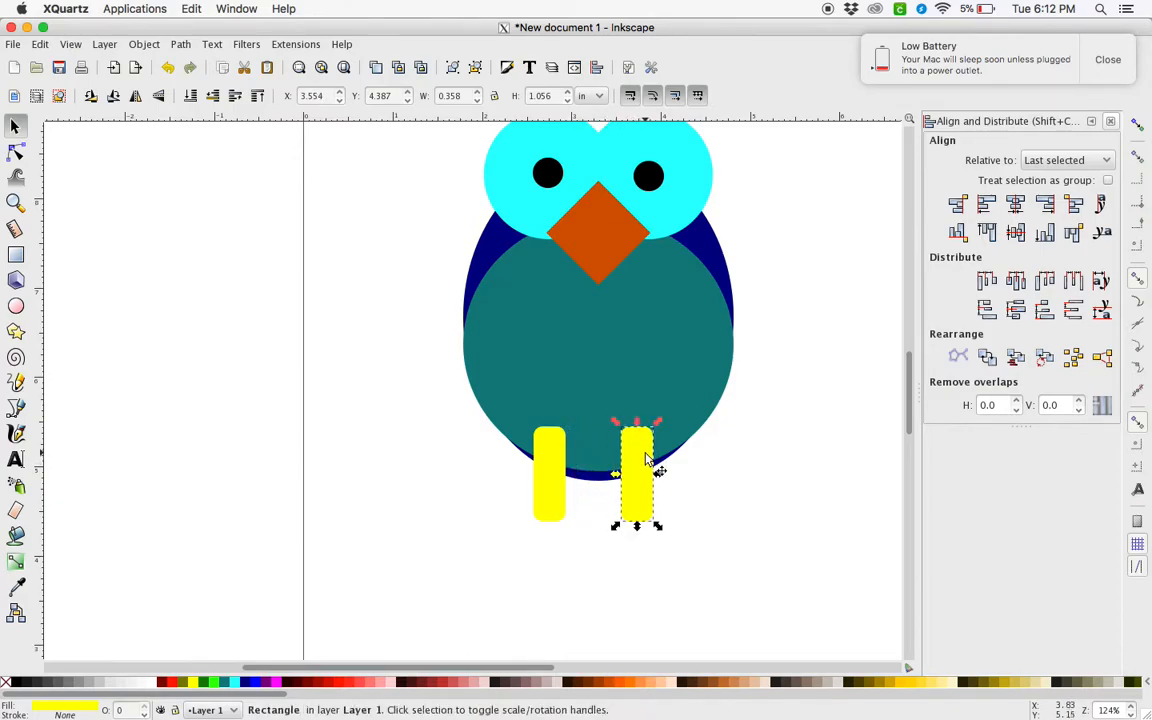
- Group the two yellow legs, centre the group horizontally on the teal ellipse, and clear the selection
shift+click(546, 482)
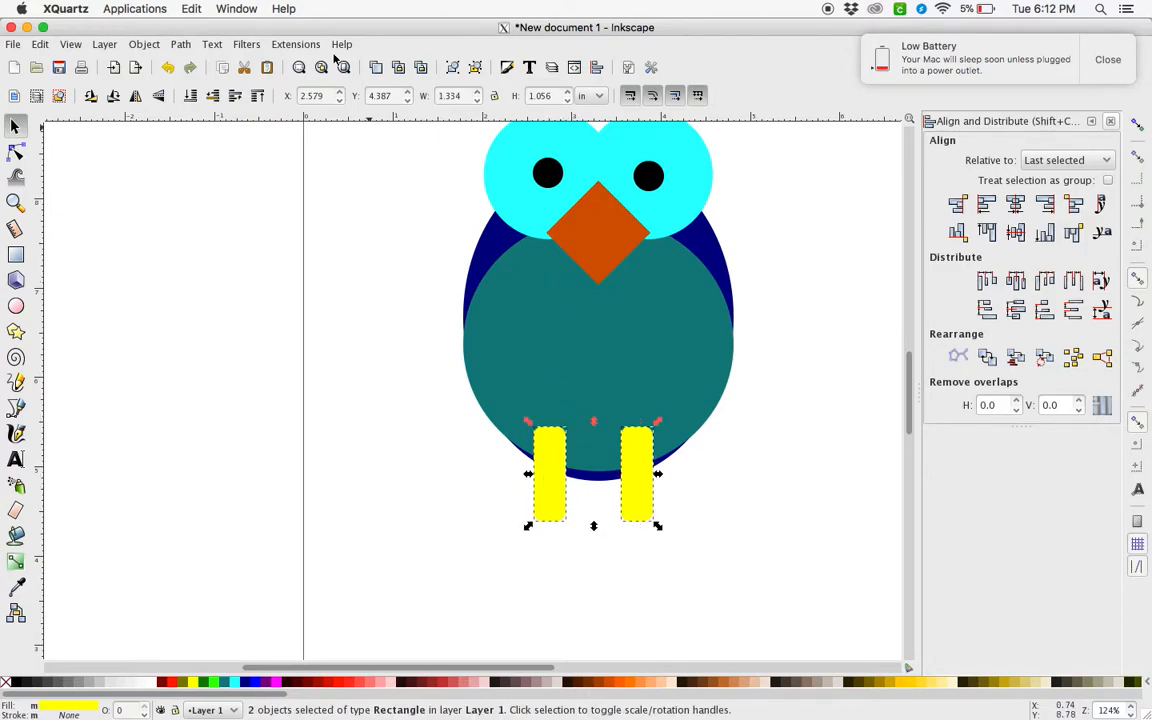
click(145, 44)
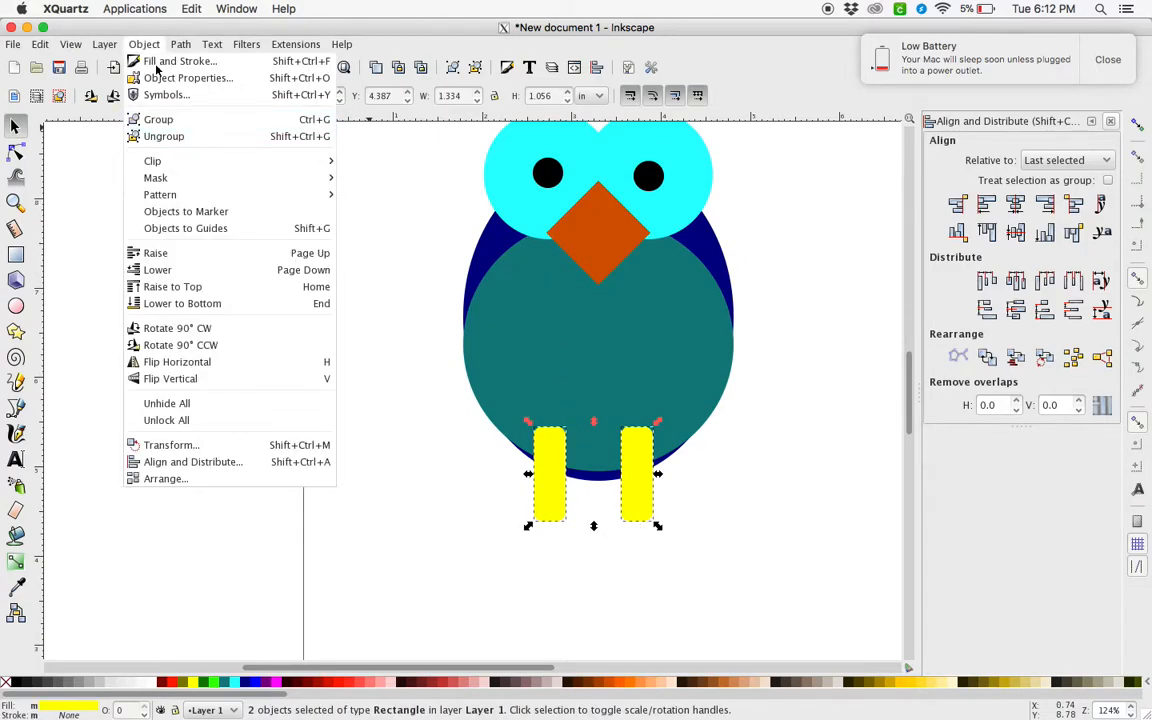
click(165, 119)
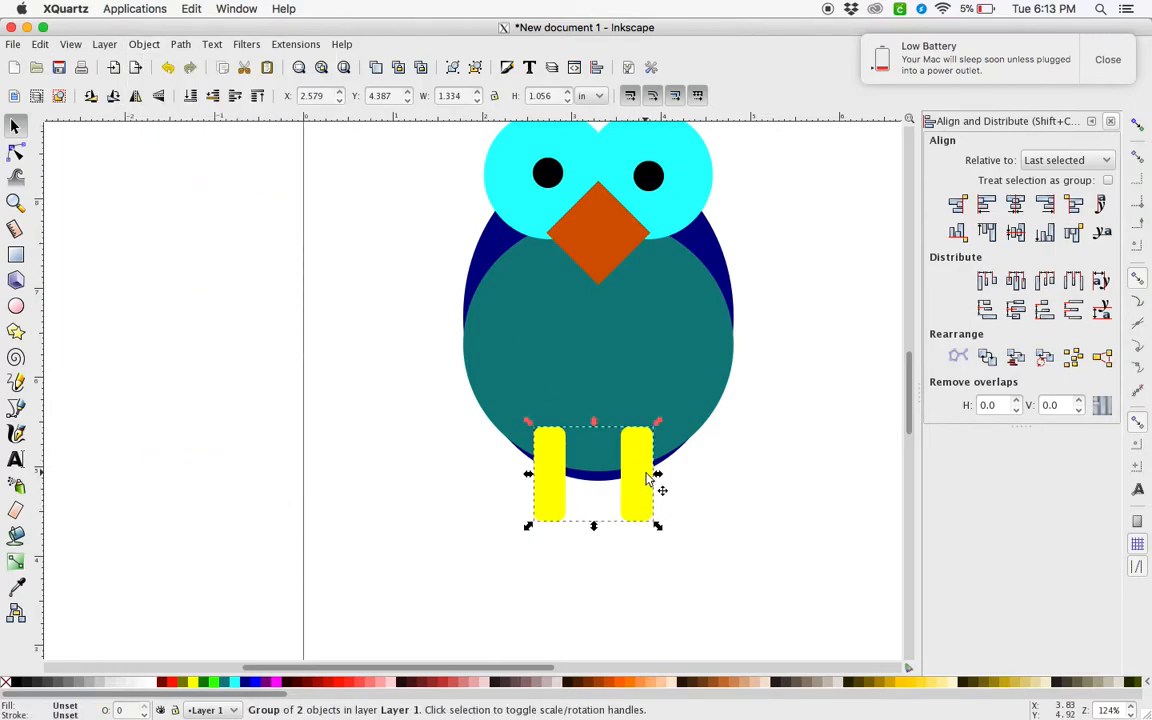
shift+click(680, 377)
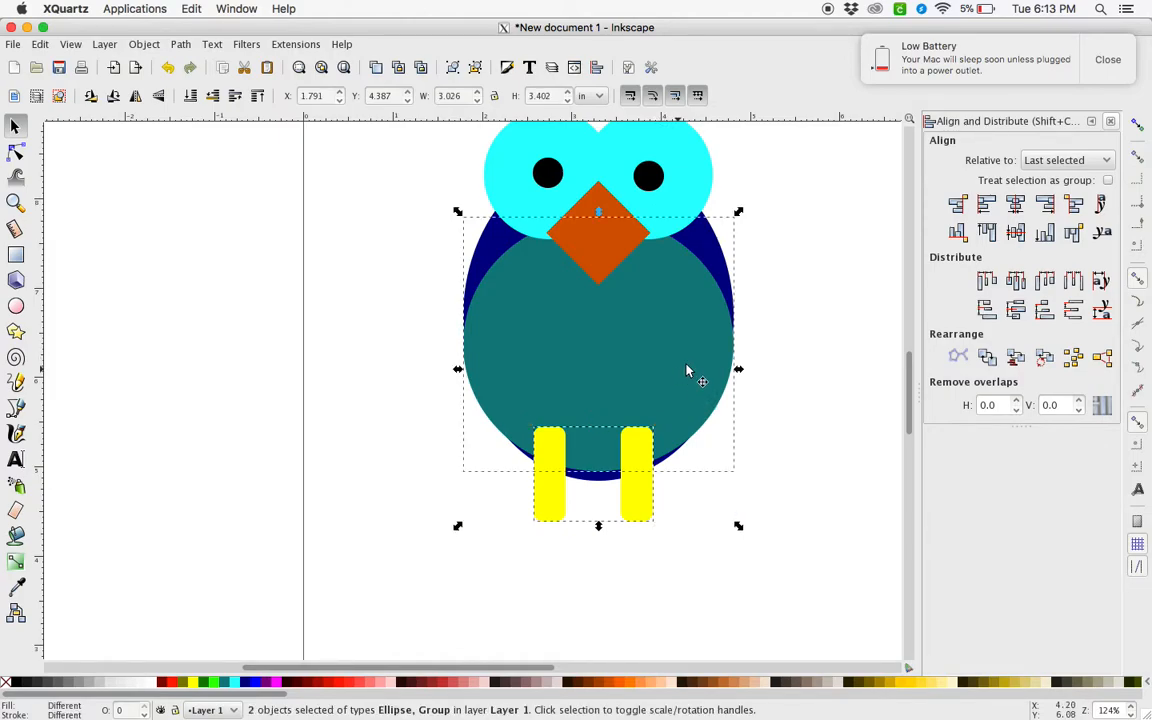
click(1018, 205)
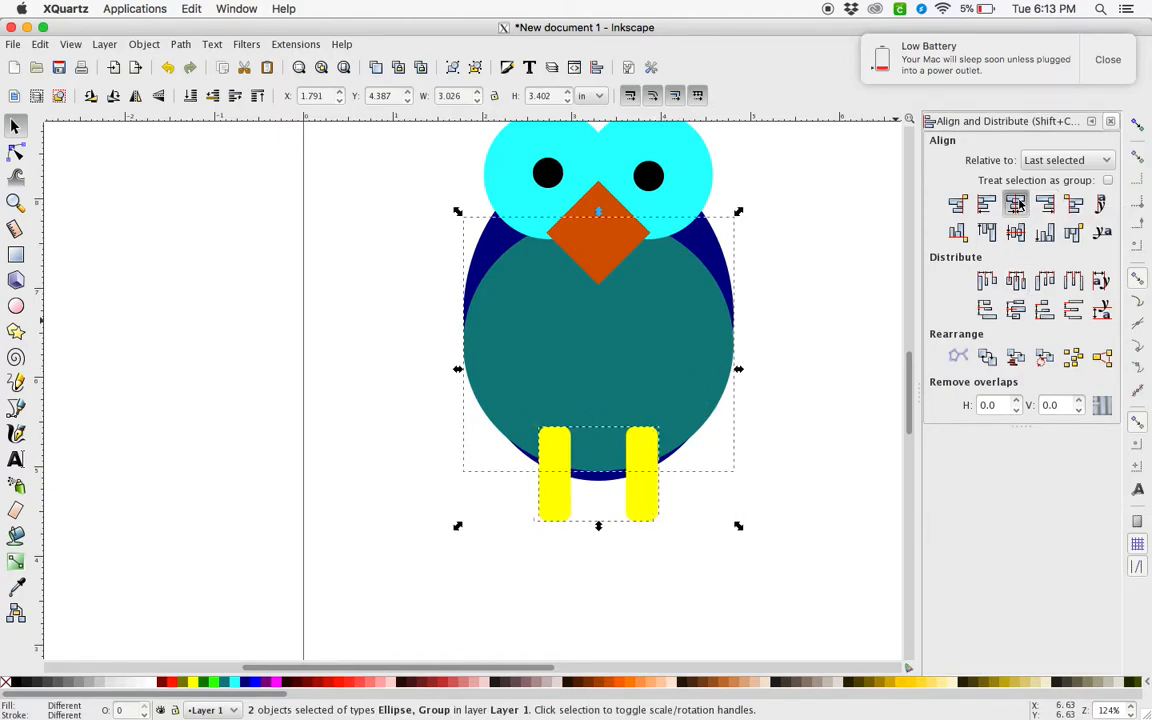
click(812, 506)
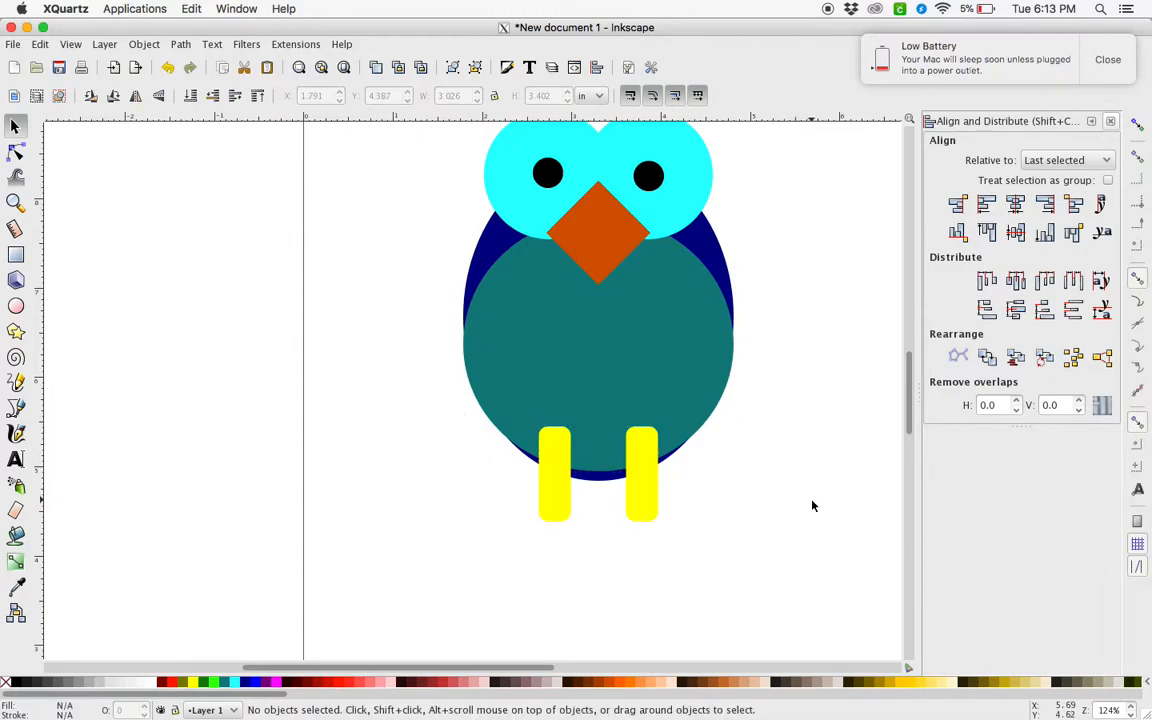
scroll(812, 506, right, 4)
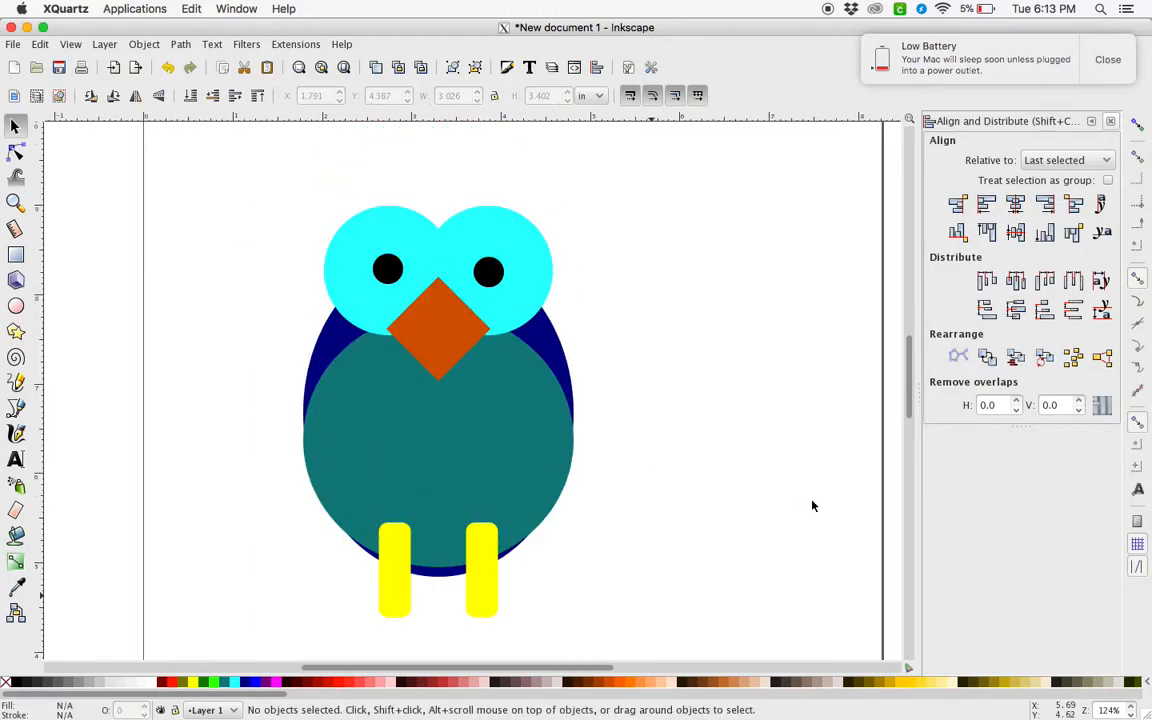
click(546, 421)
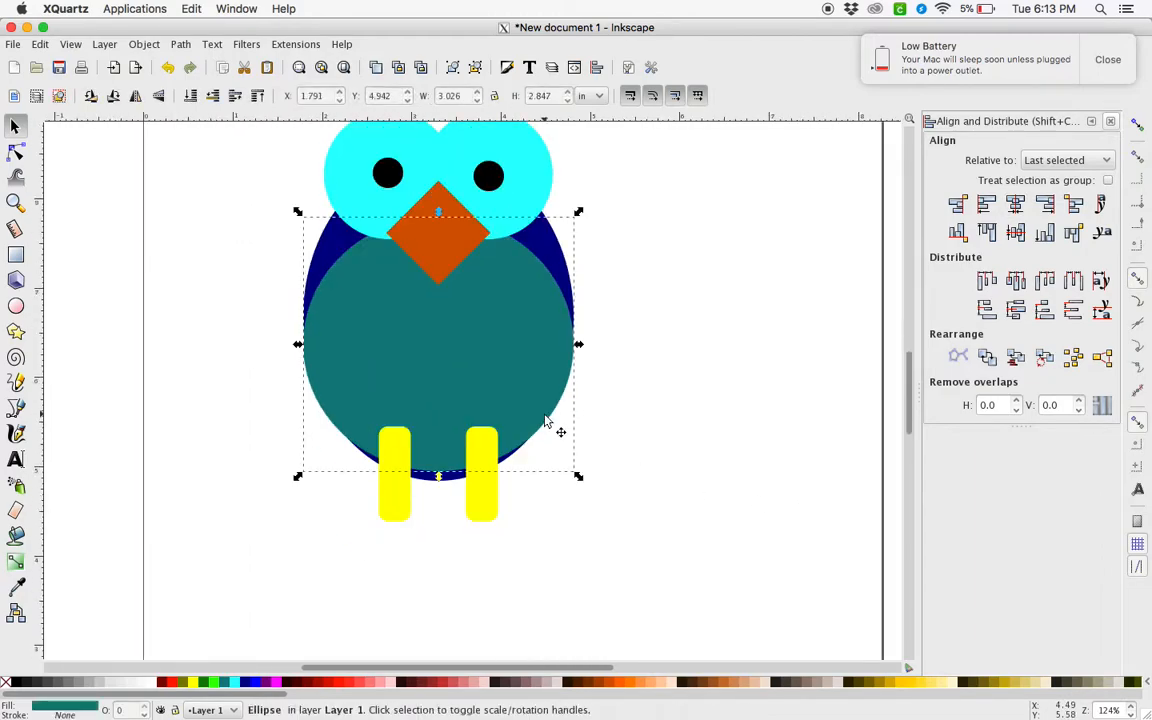
click(488, 478)
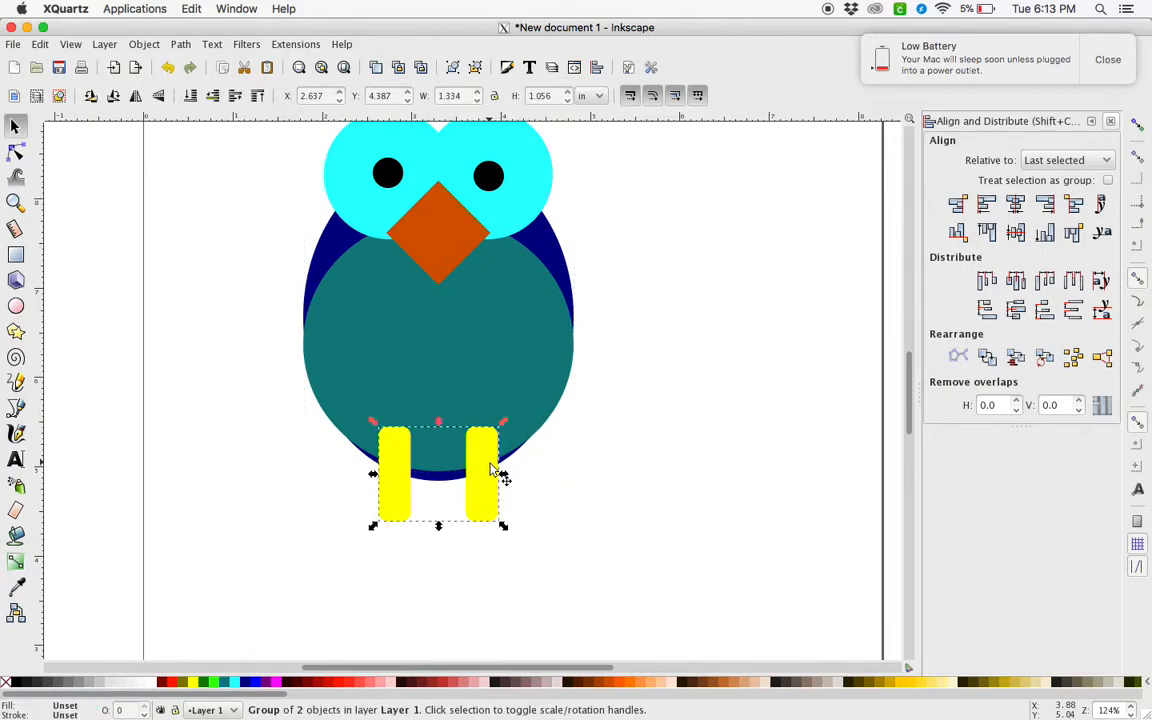
shift+click(522, 345)
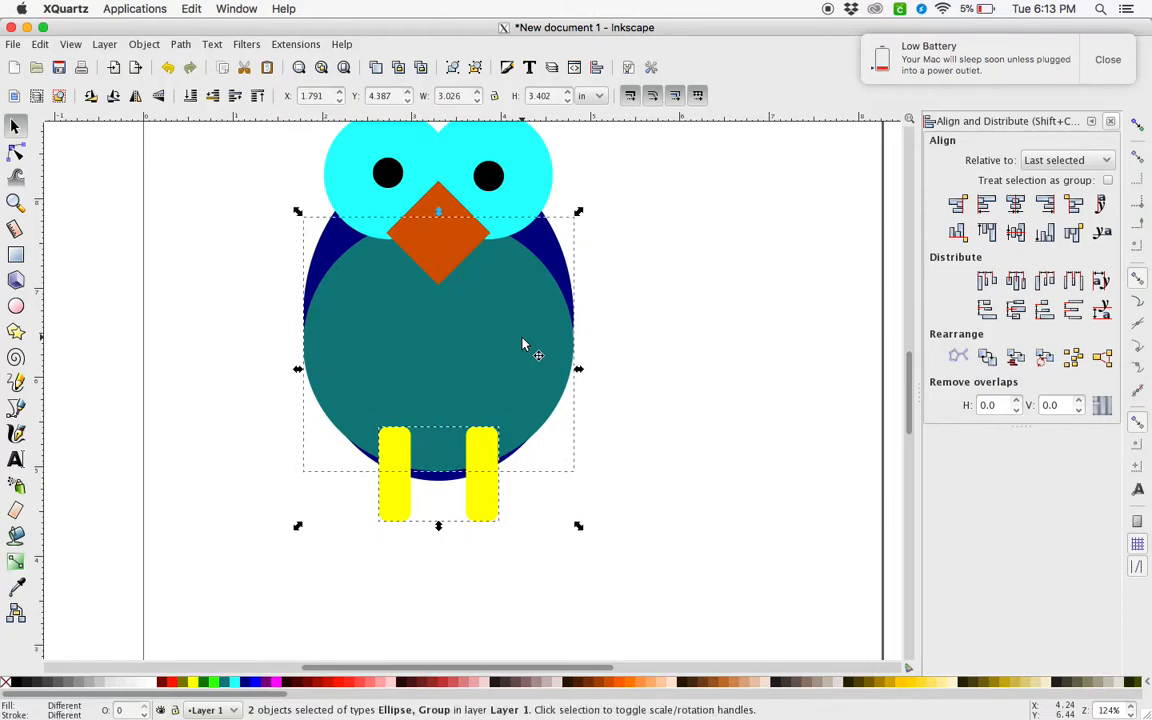
key(Escape)
key(minus)
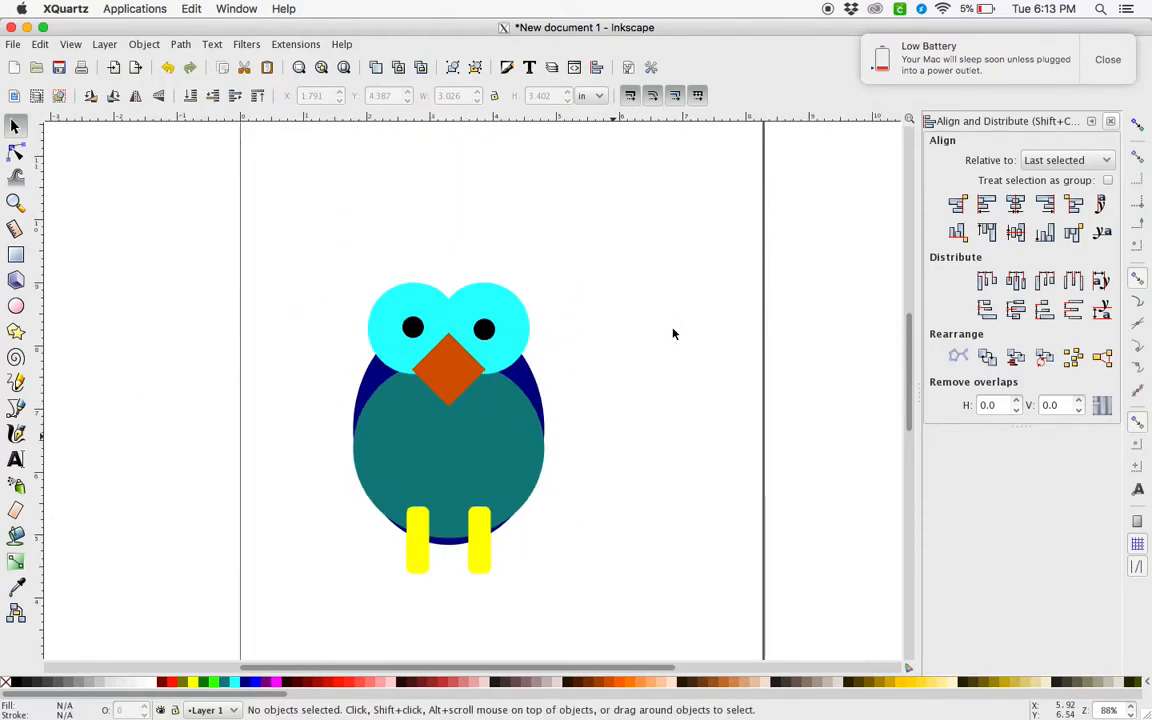
- Draw a small upright rounded rectangle about 0.38 by 0.73 in above the head and fill it with teal
click(15, 254)
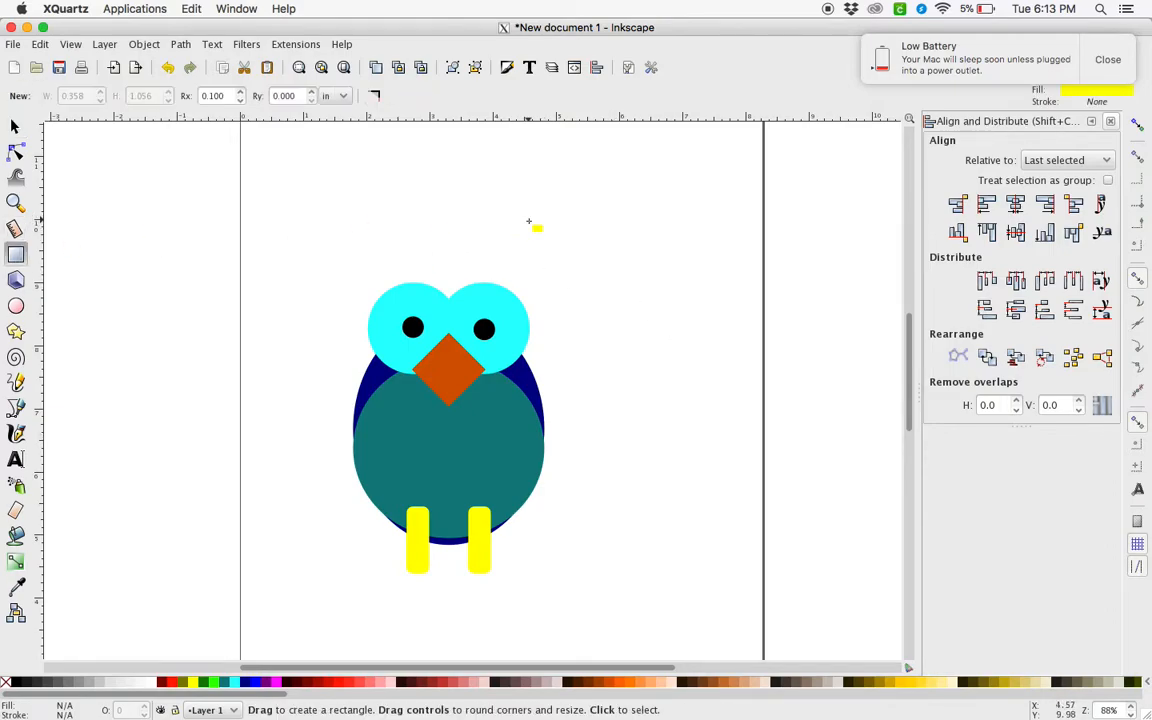
drag(429, 229, 452, 274)
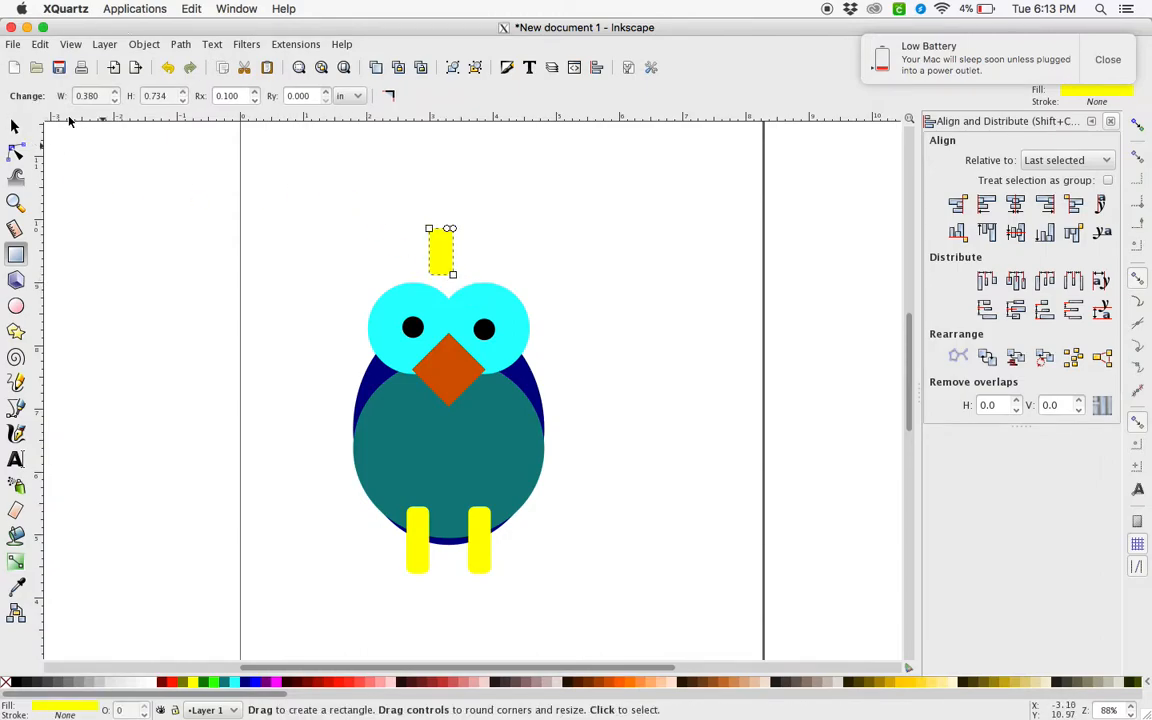
click(14, 125)
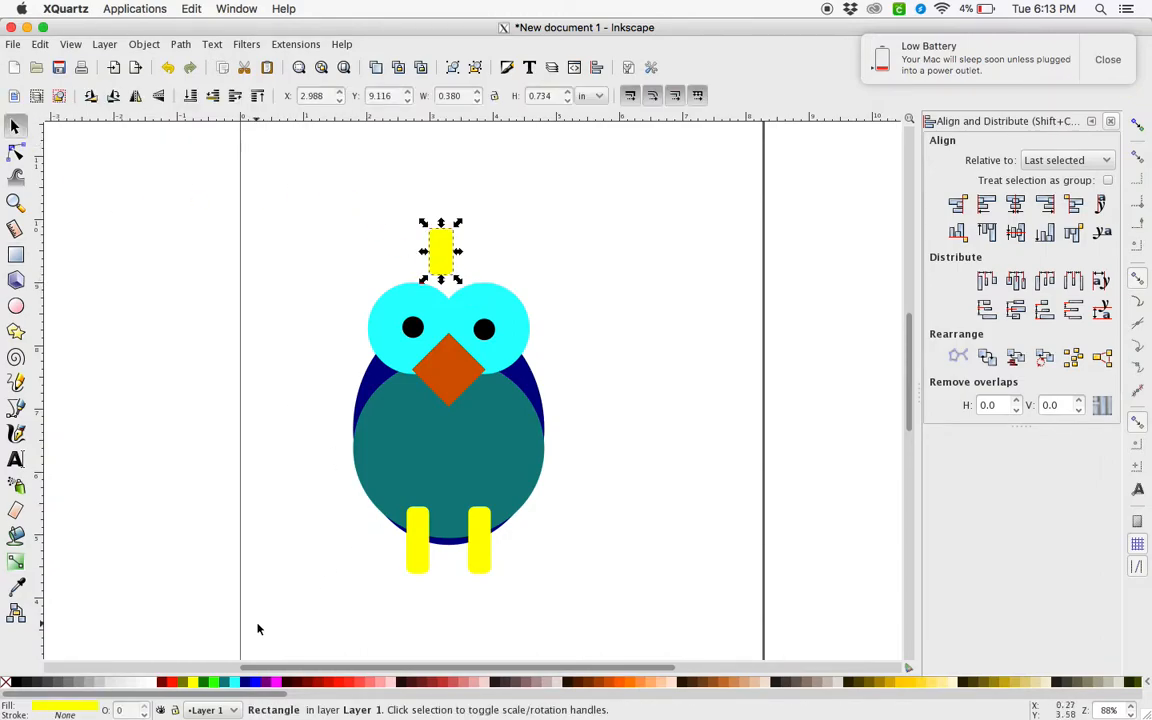
click(227, 682)
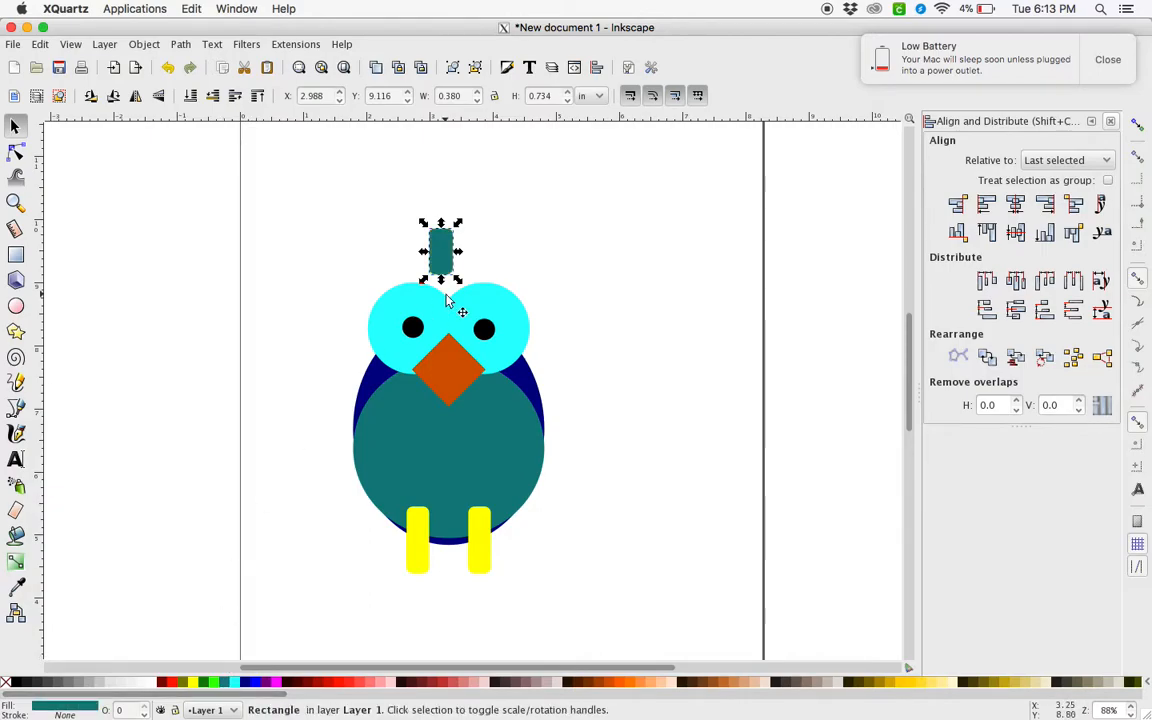
- Rotate the small teal rectangle so its top tilts left and move it onto the head's top centre, at about X 2.801, Y 8.695 in
click(15, 254)
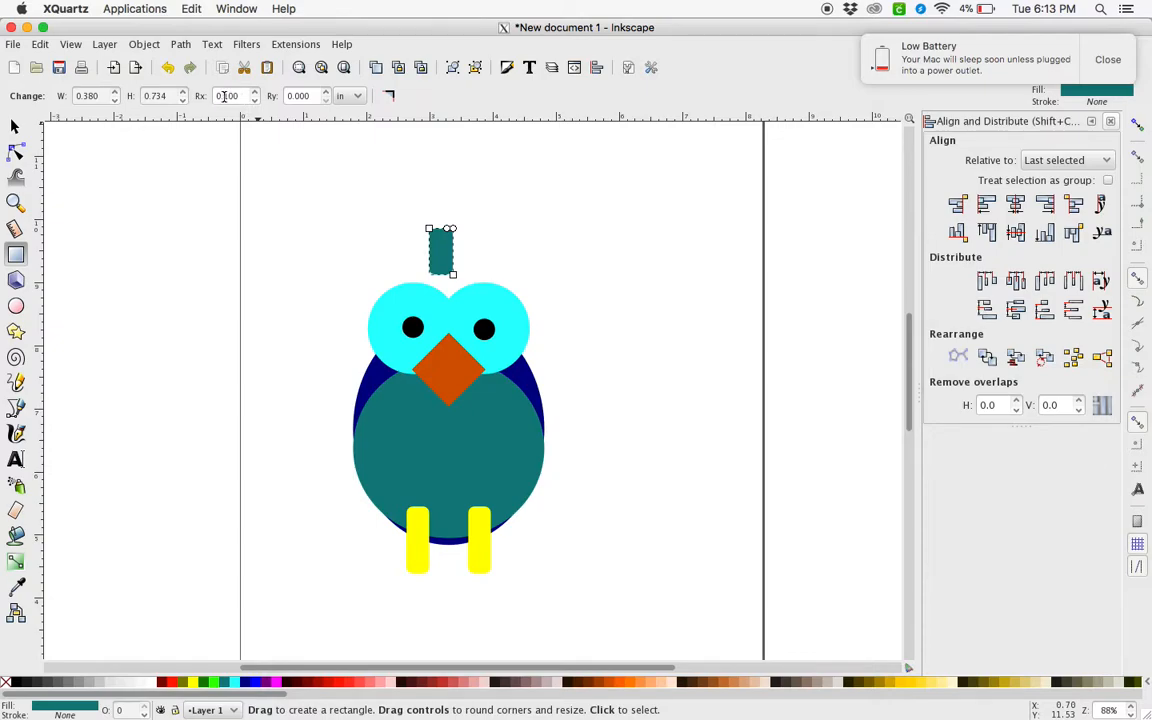
click(14, 125)
click(440, 256)
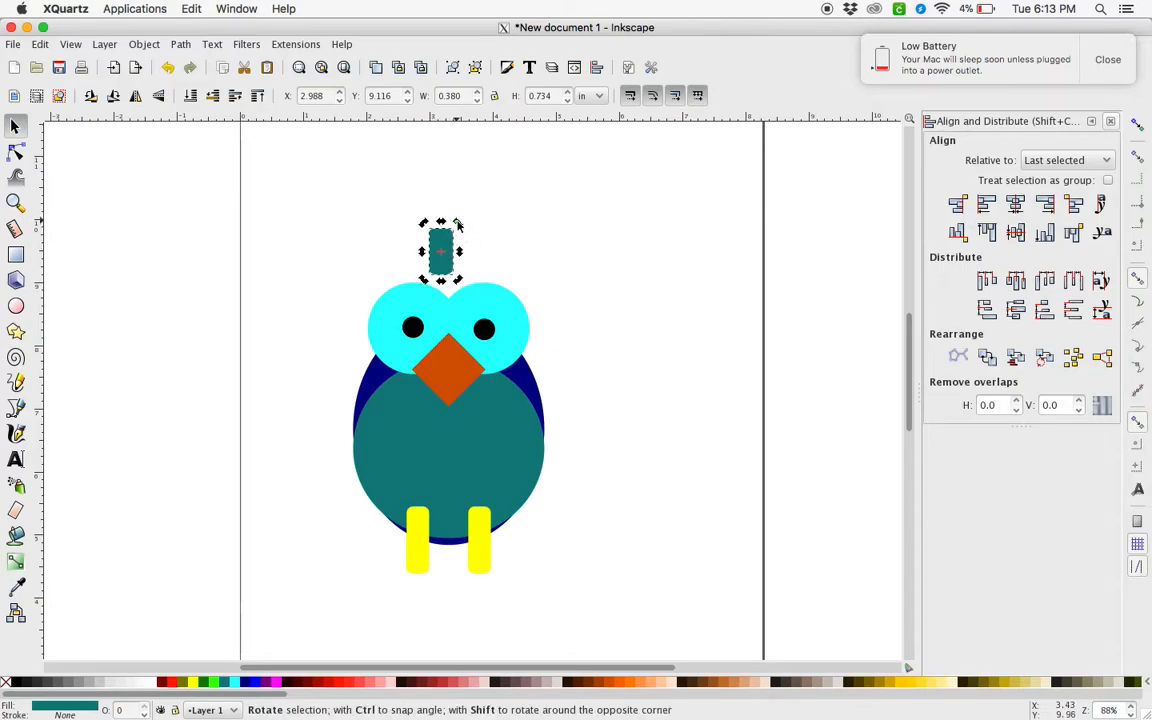
drag(455, 223, 449, 294)
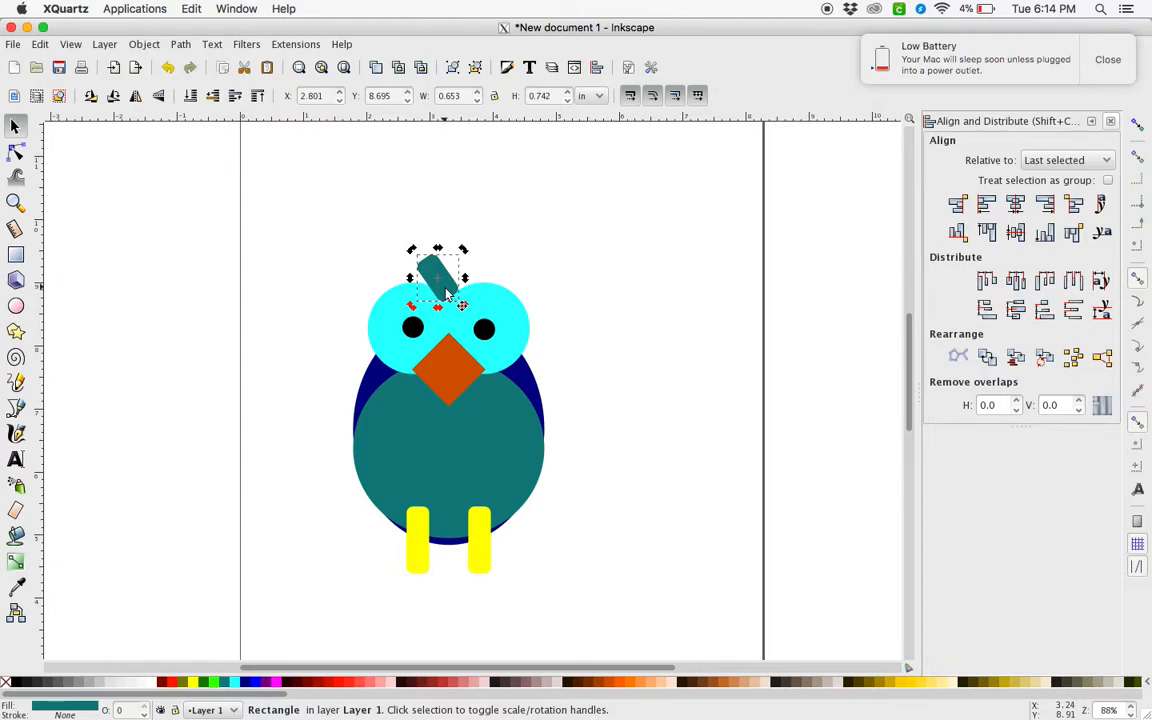
- Duplicate the tilted teal rectangle, flip the copy horizontally and move it right to form a V-shaped tuft, at about X 3.117, Y 8.708 in
click(146, 44)
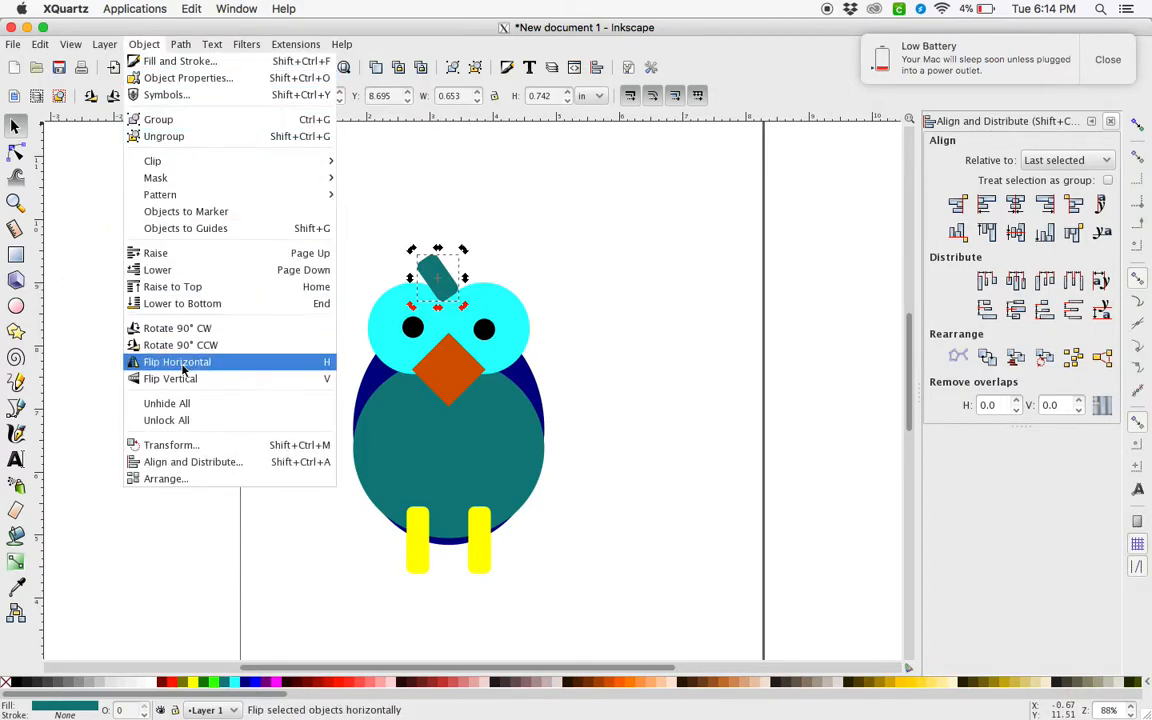
click(482, 249)
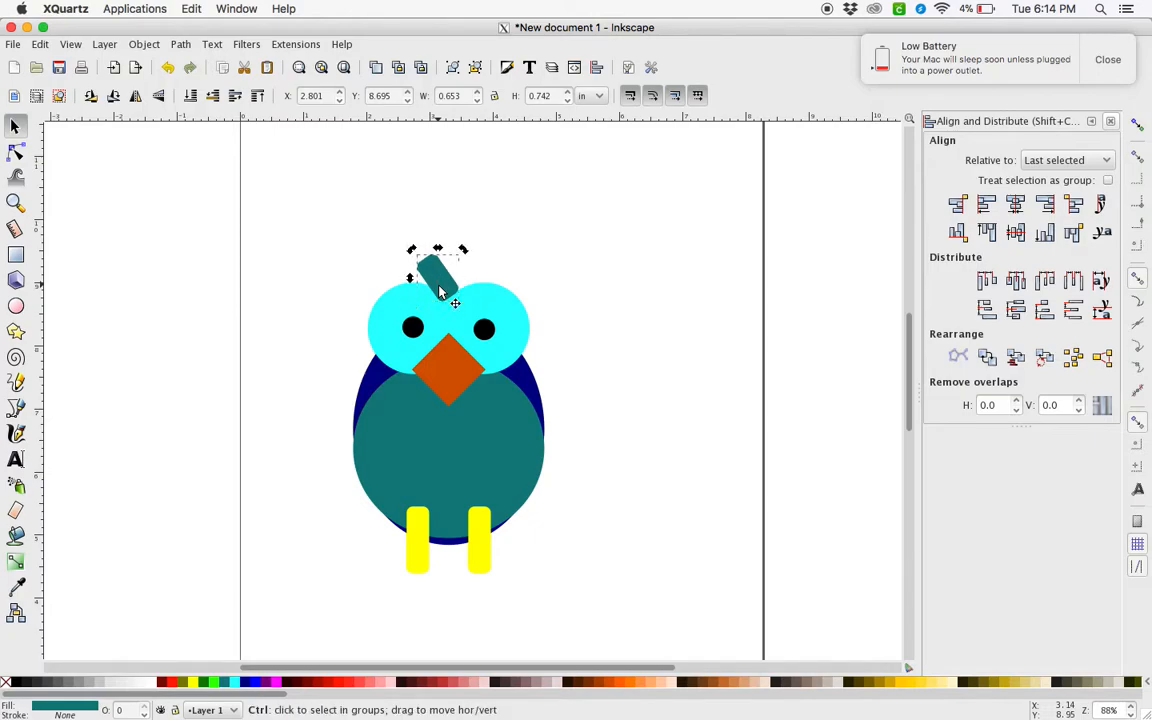
click(144, 45)
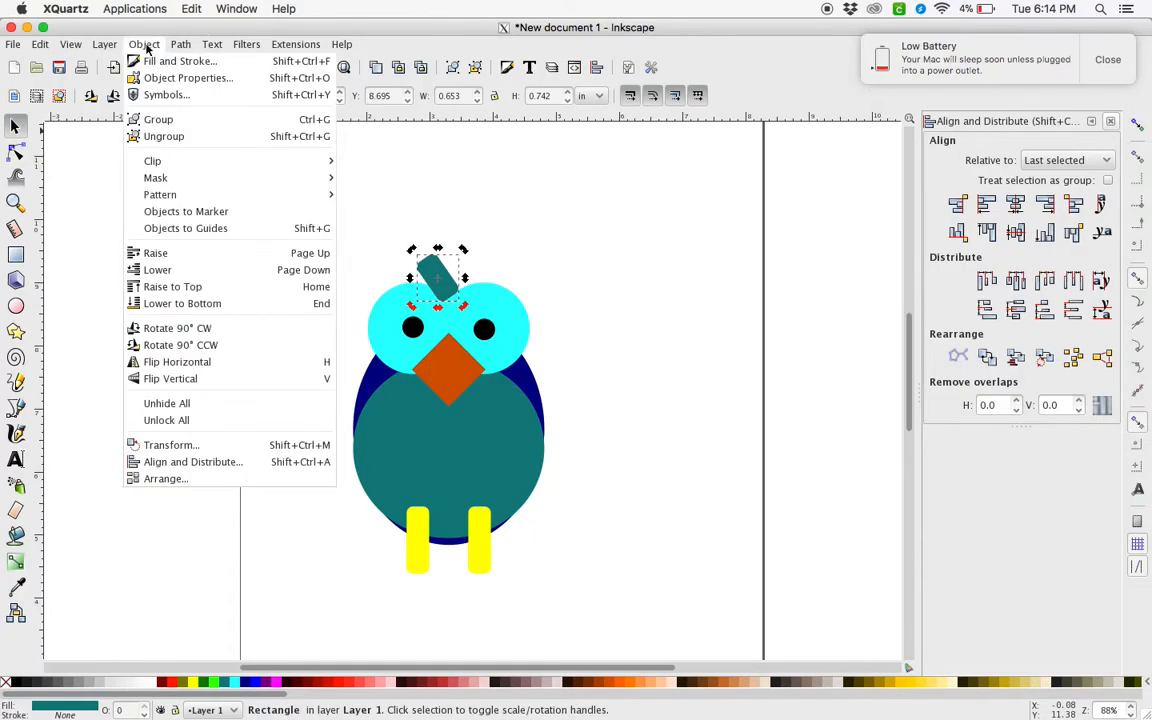
click(169, 366)
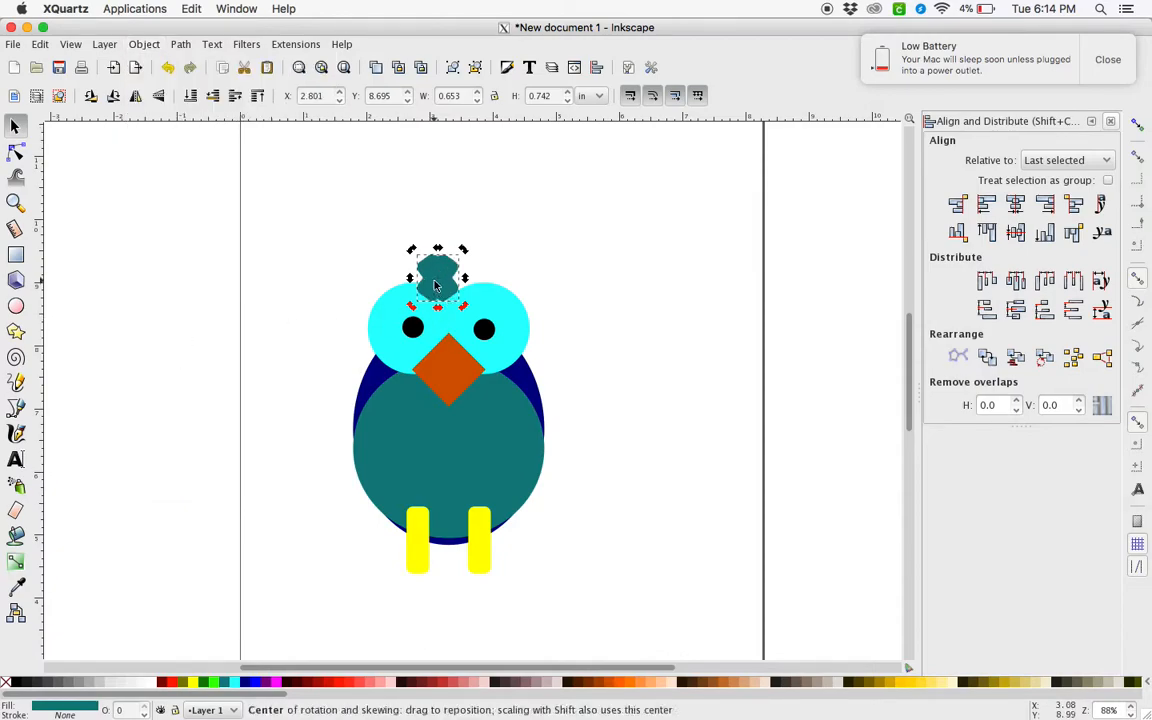
drag(439, 285, 470, 279)
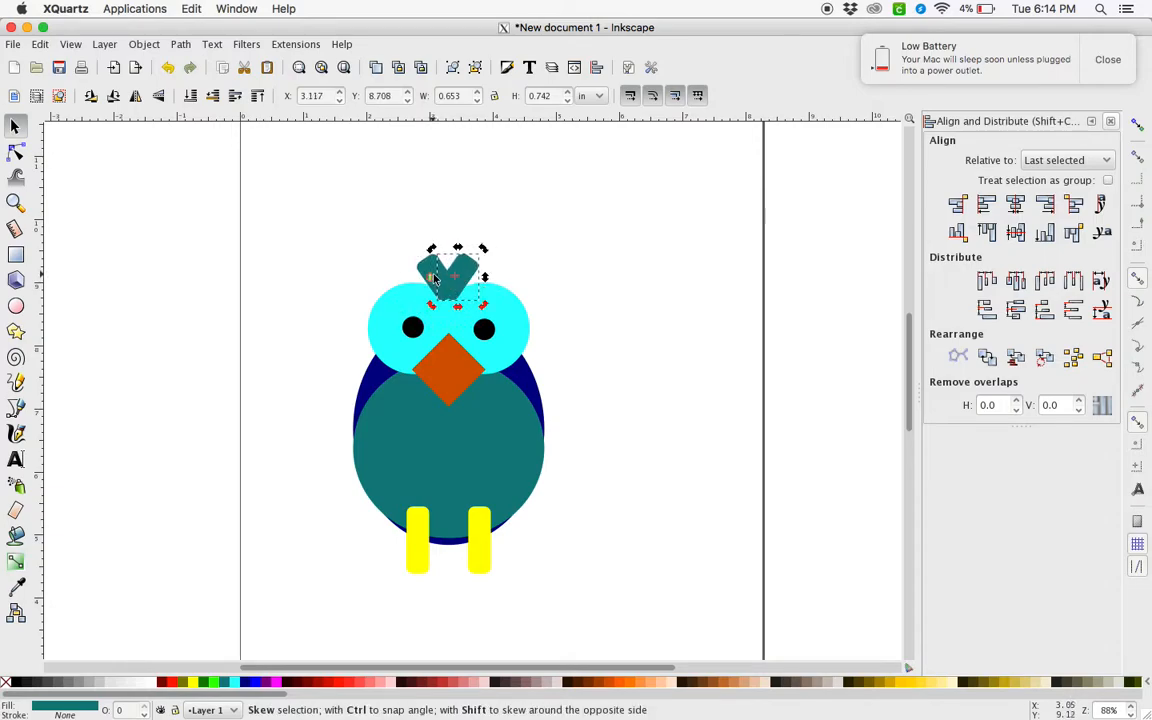
- Group the two teal tuft rectangles, centre the group horizontally on the cyan head shape, and clear the selection
shift+click(428, 272)
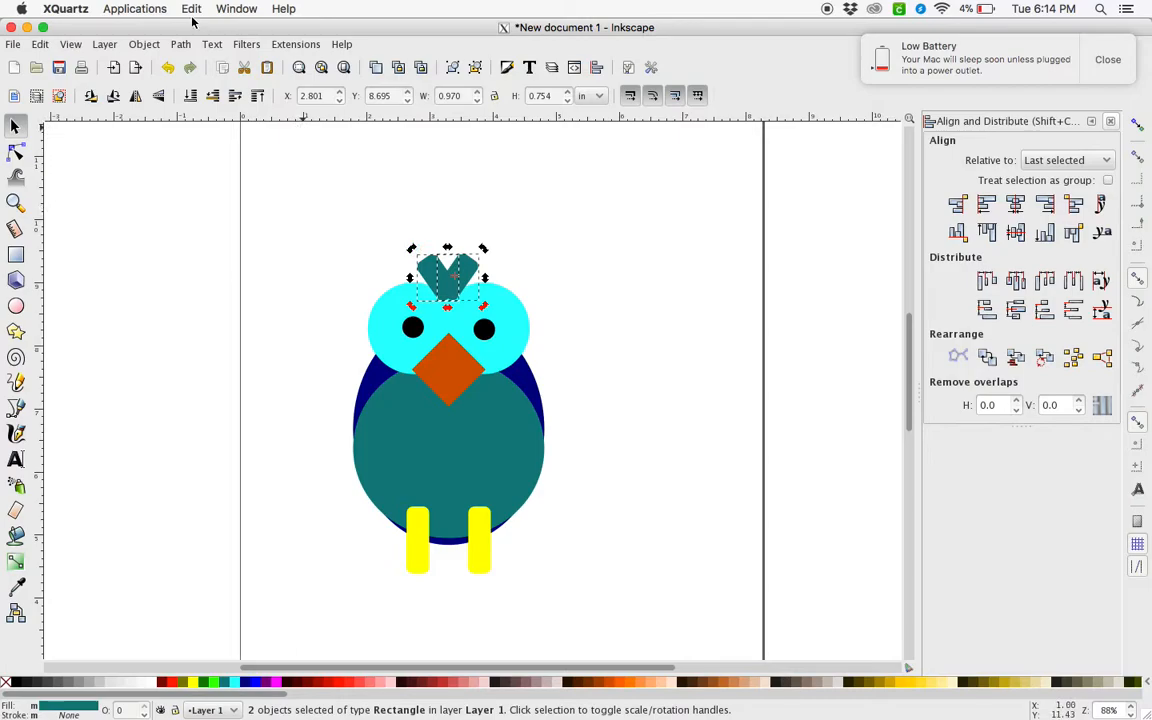
click(150, 45)
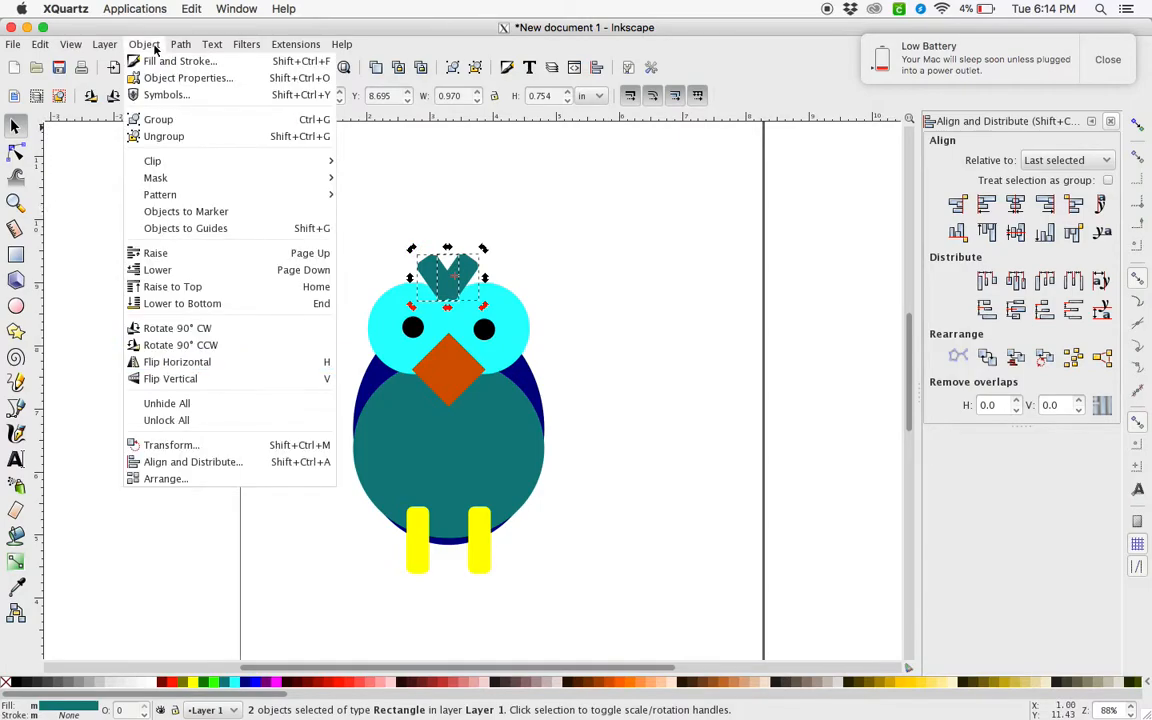
click(172, 121)
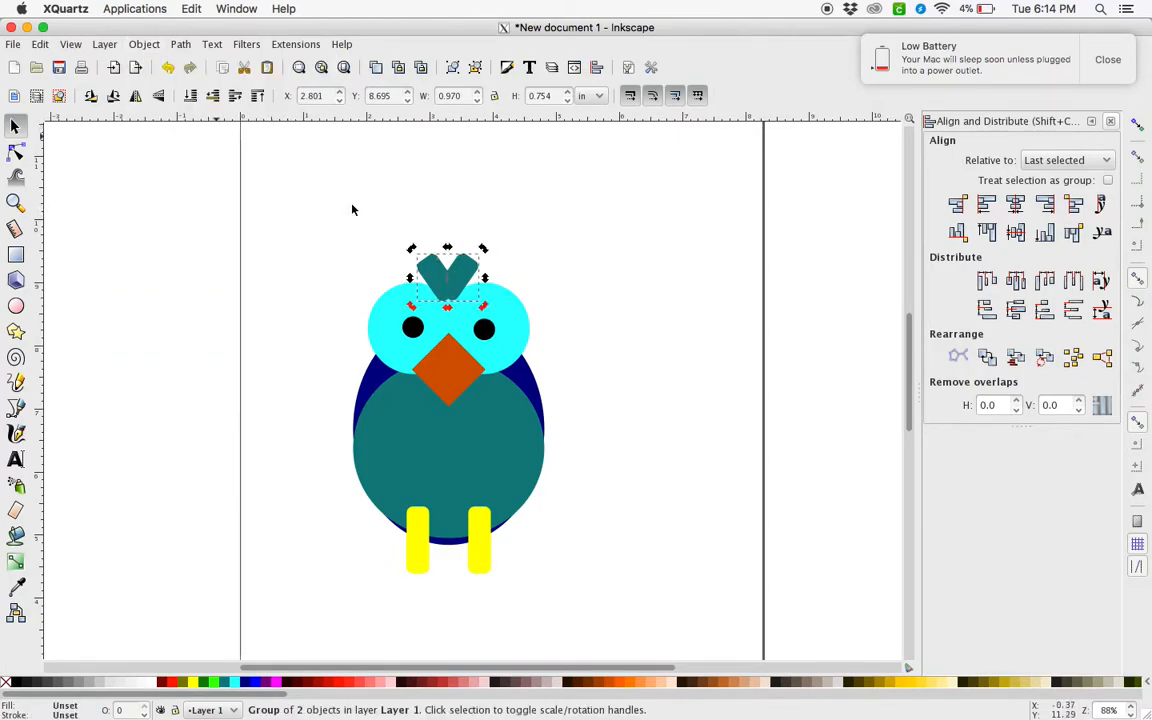
shift+click(497, 302)
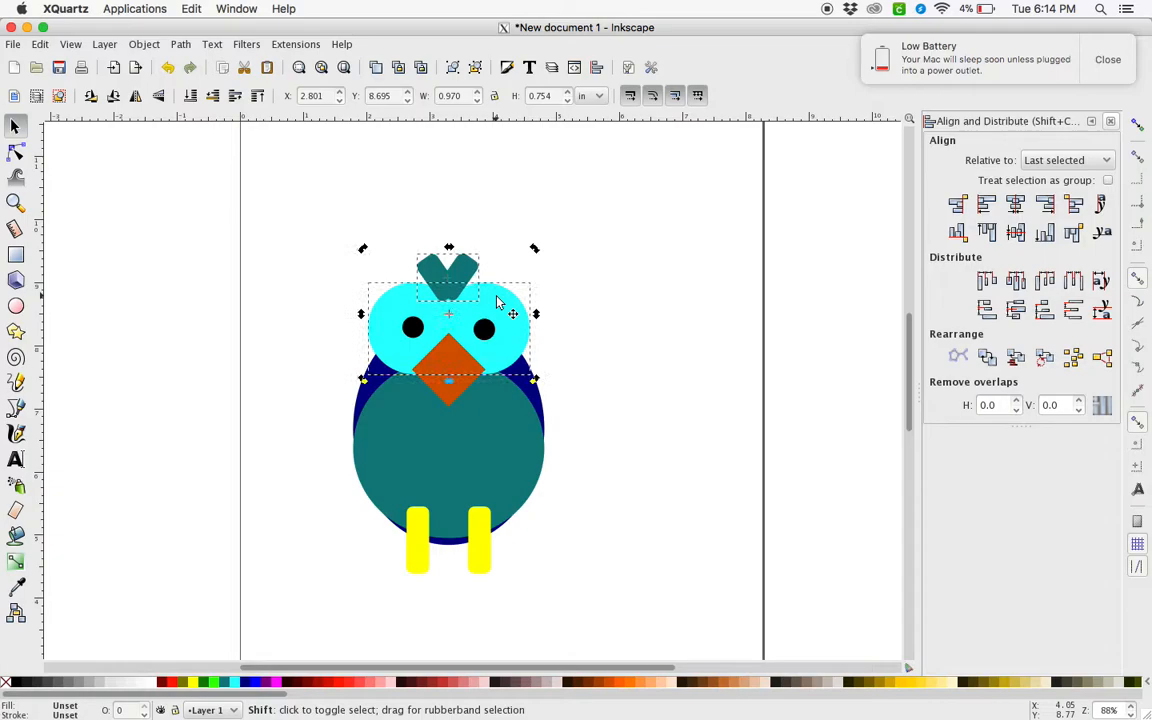
click(1019, 205)
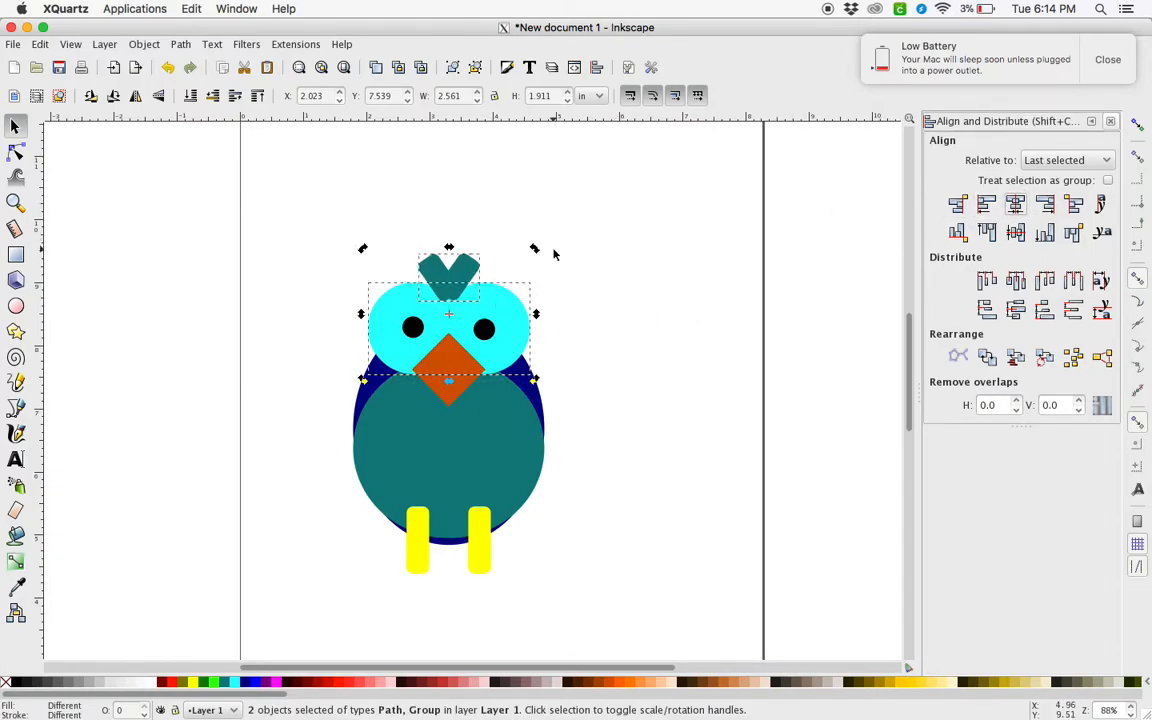
click(553, 249)
- Lower the teal tuft group to the bottom of the stacking order, behind the head, and clear the selection
click(453, 286)
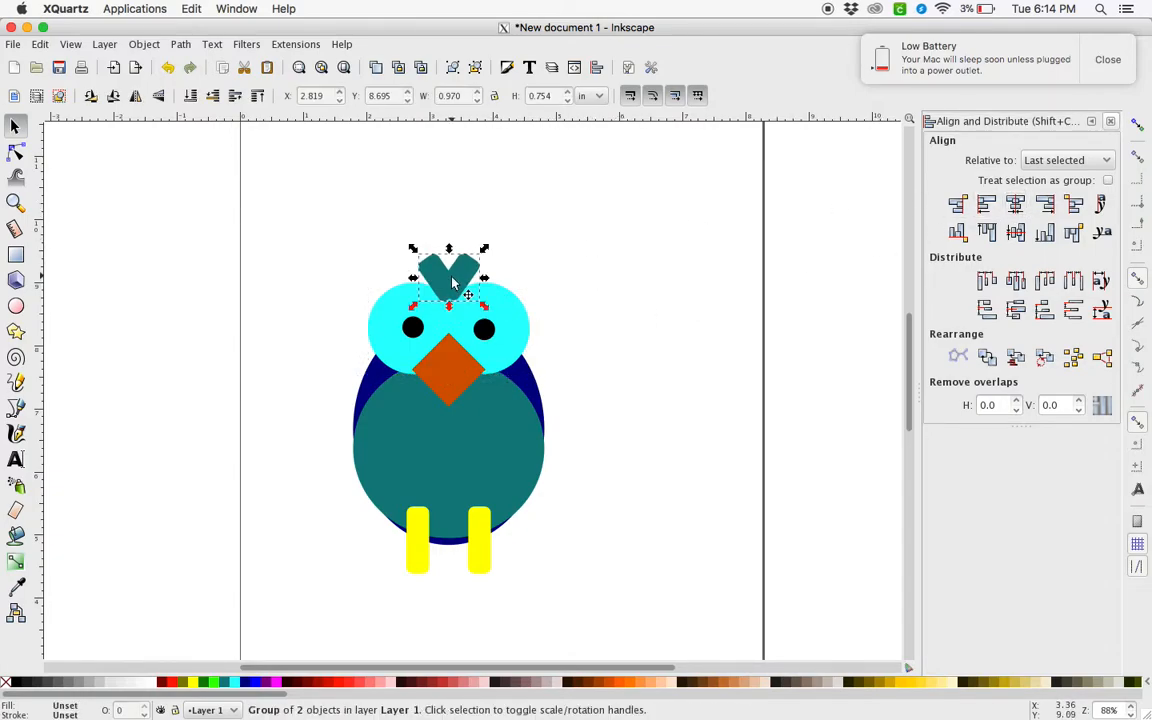
click(152, 44)
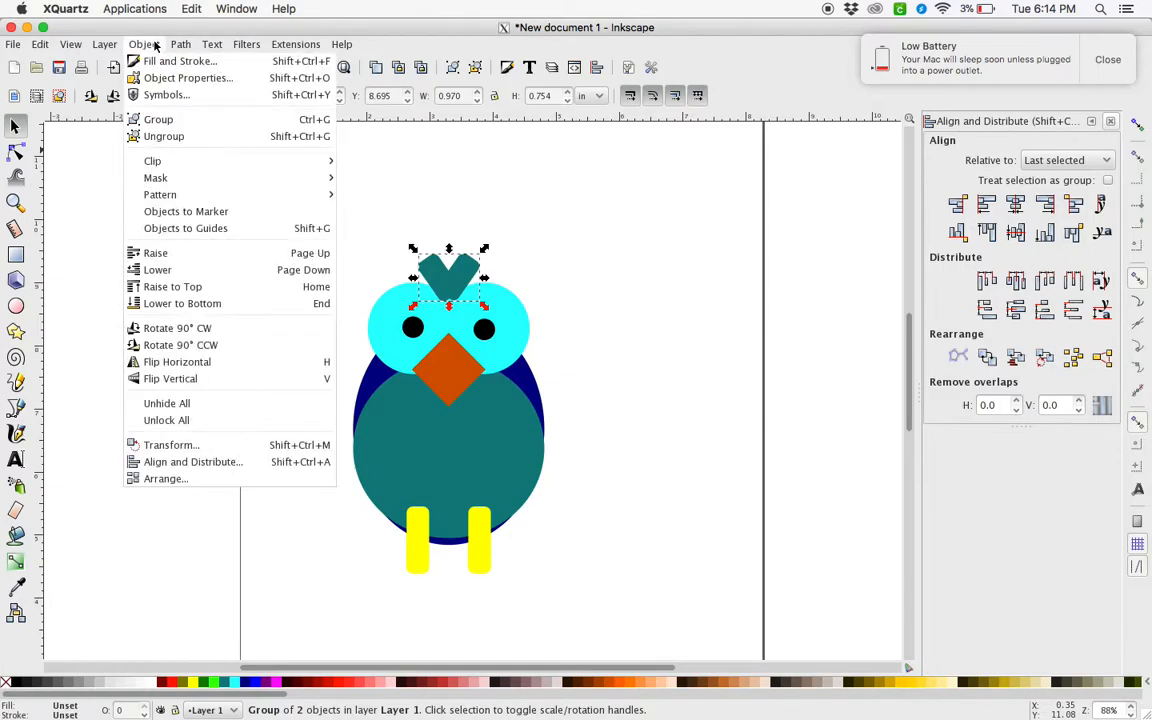
click(190, 306)
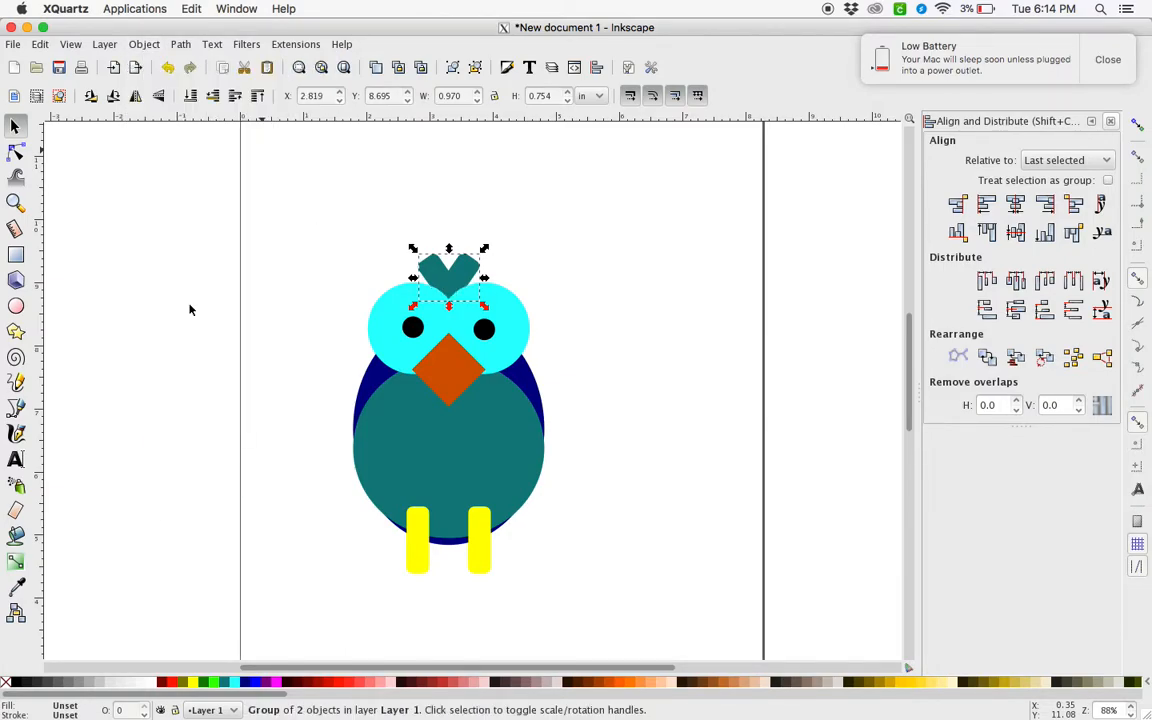
click(296, 311)
scroll(674, 407, down, 2)
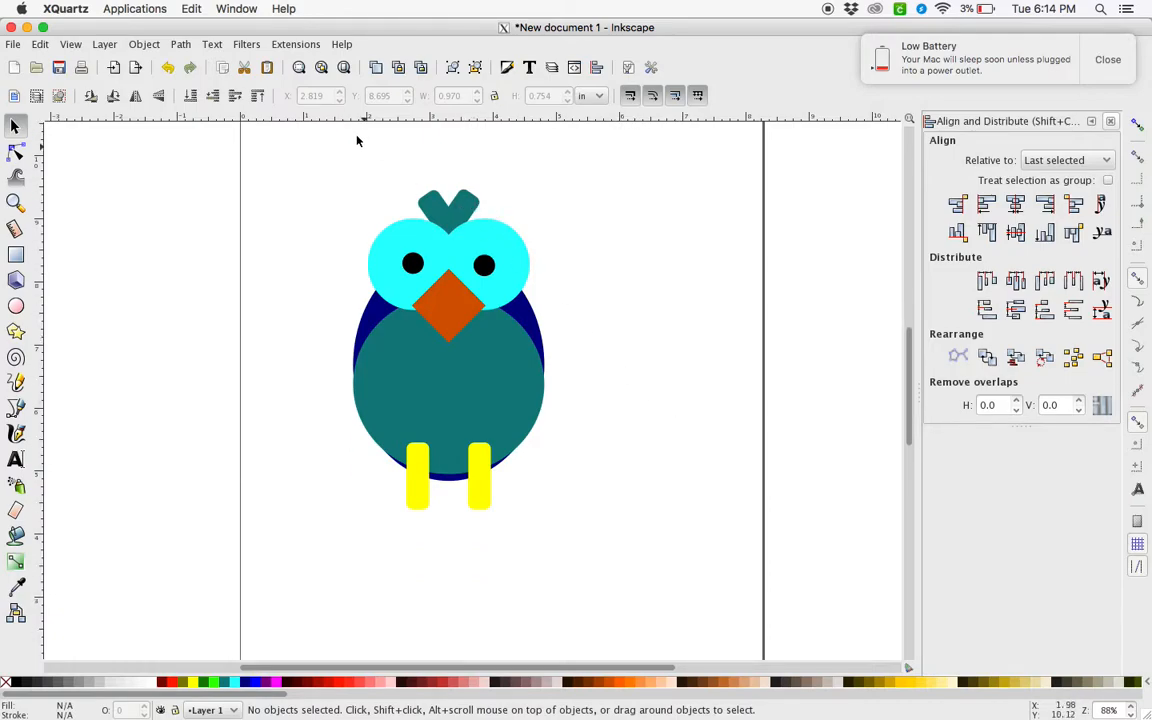
- Set up saving a copy on the Desktop as drawing.svg in Inkscape SVG format, and dismiss the low-battery notification
click(13, 45)
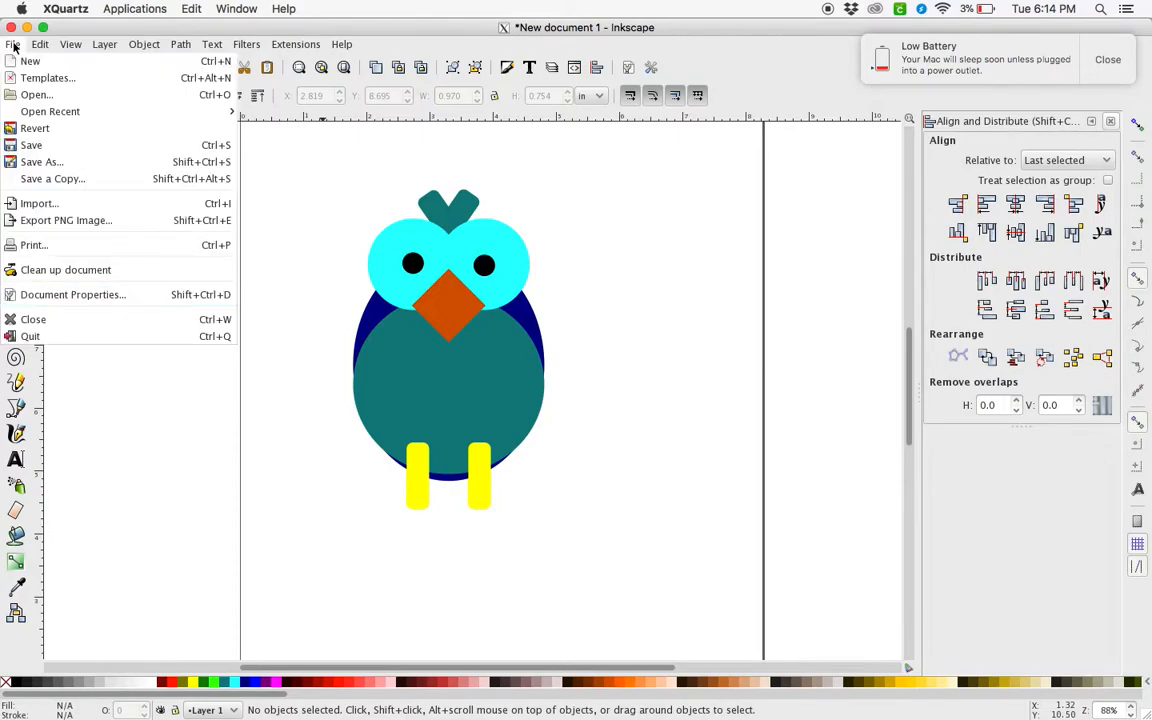
click(40, 161)
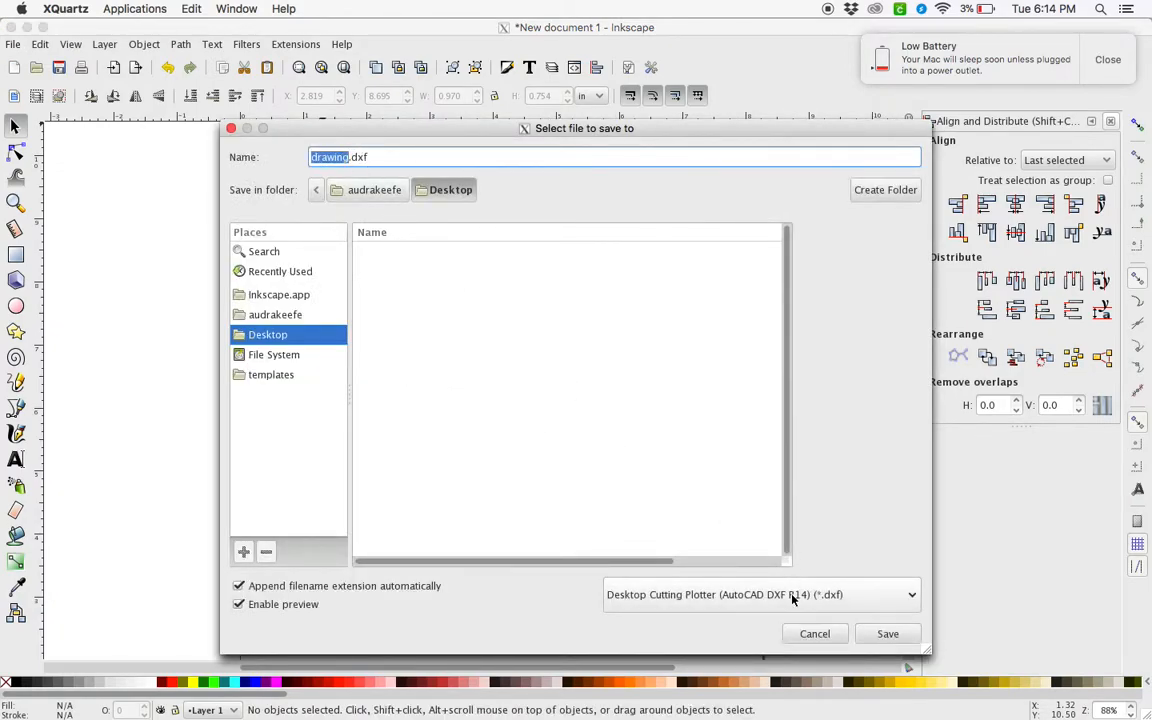
click(752, 594)
click(780, 332)
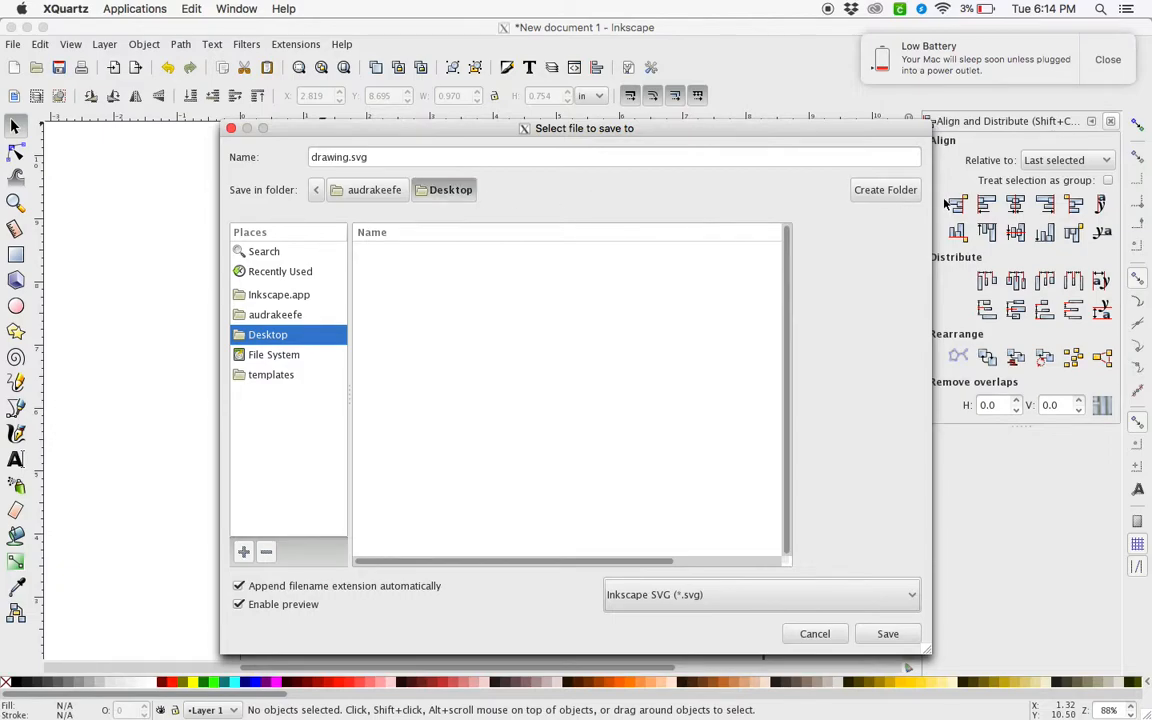
drag(857, 133, 807, 61)
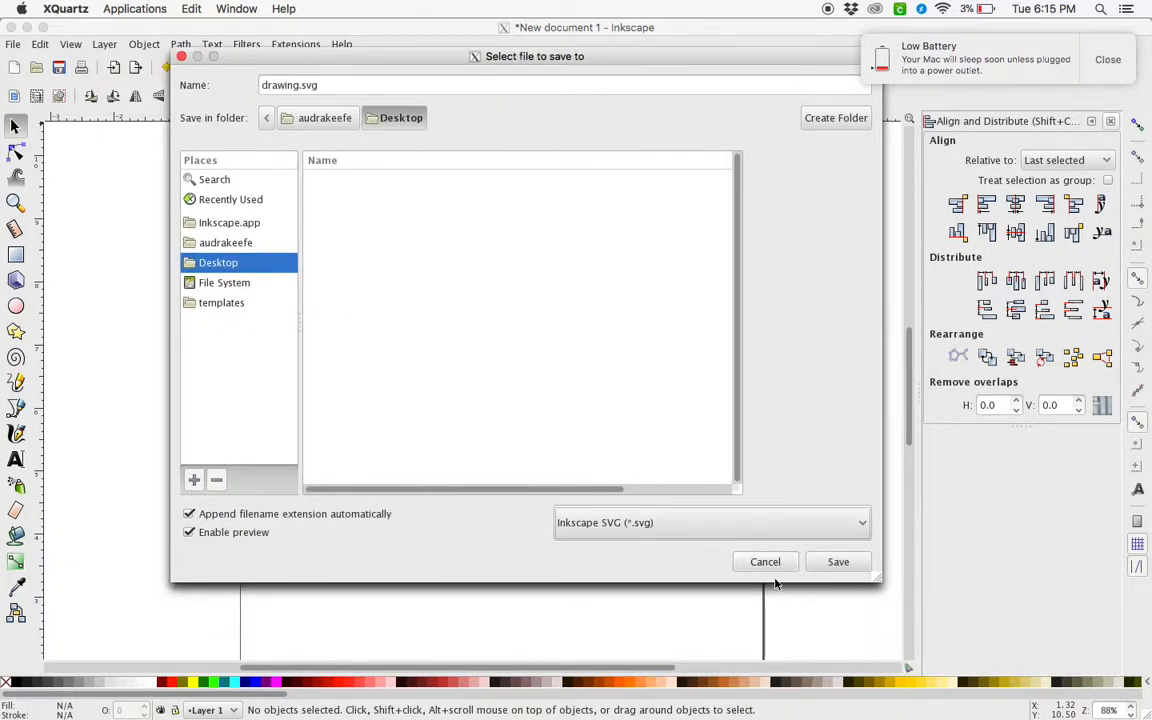
click(1107, 61)
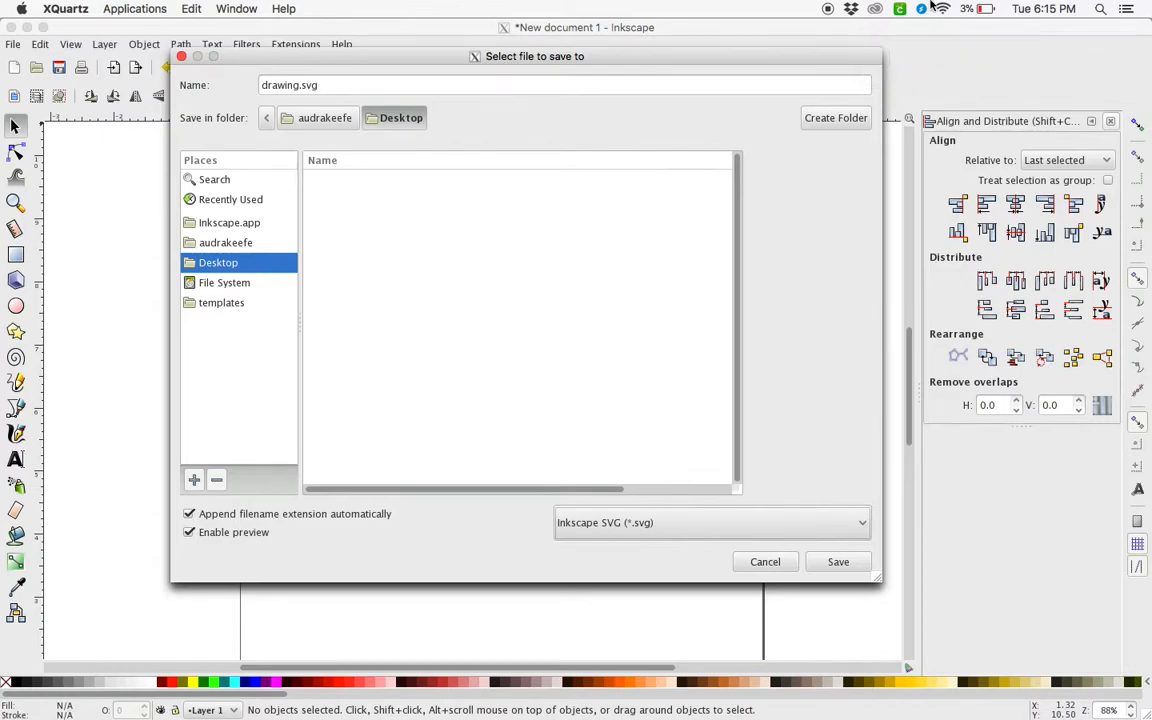